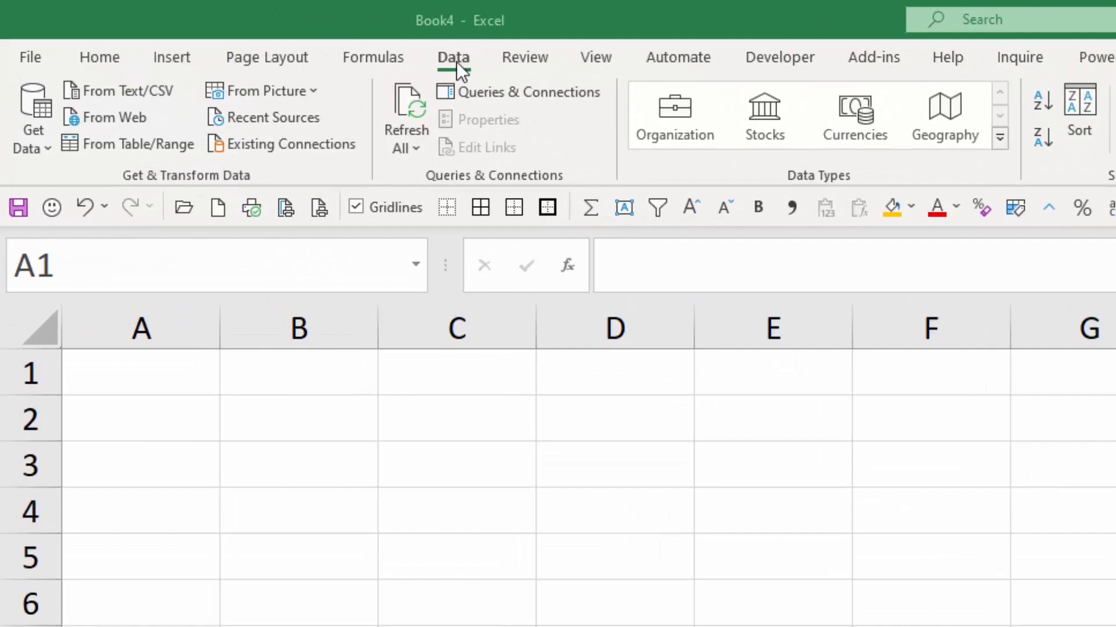
Enter the heading 'Stock' in A1 and the ticker xasx:wbc in A2.
left_click(456, 62)
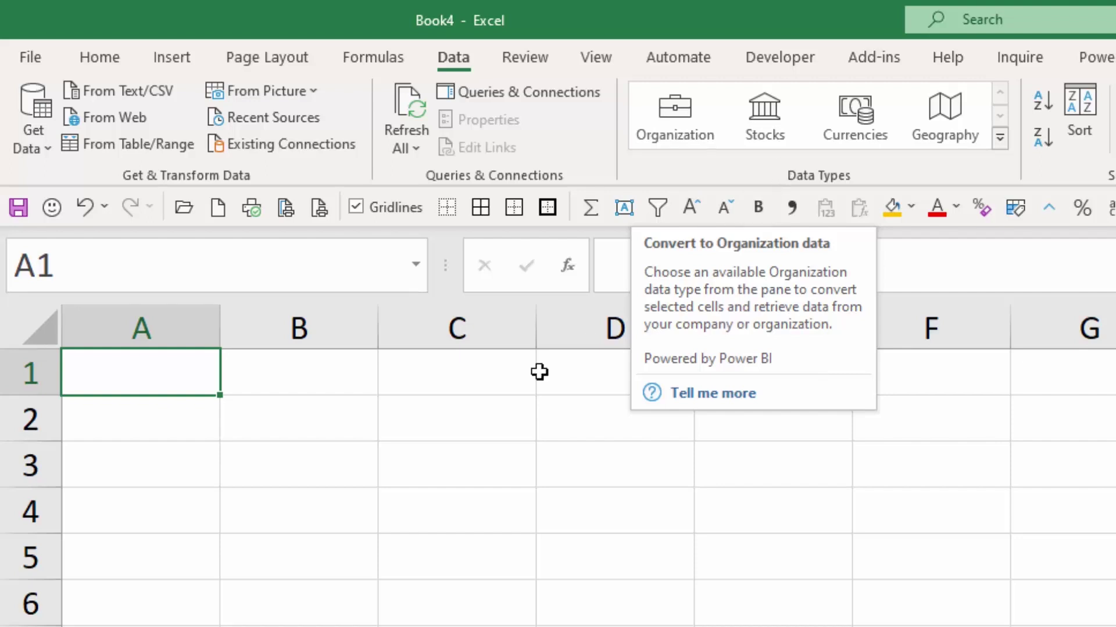
left_click(295, 422)
left_click(166, 373)
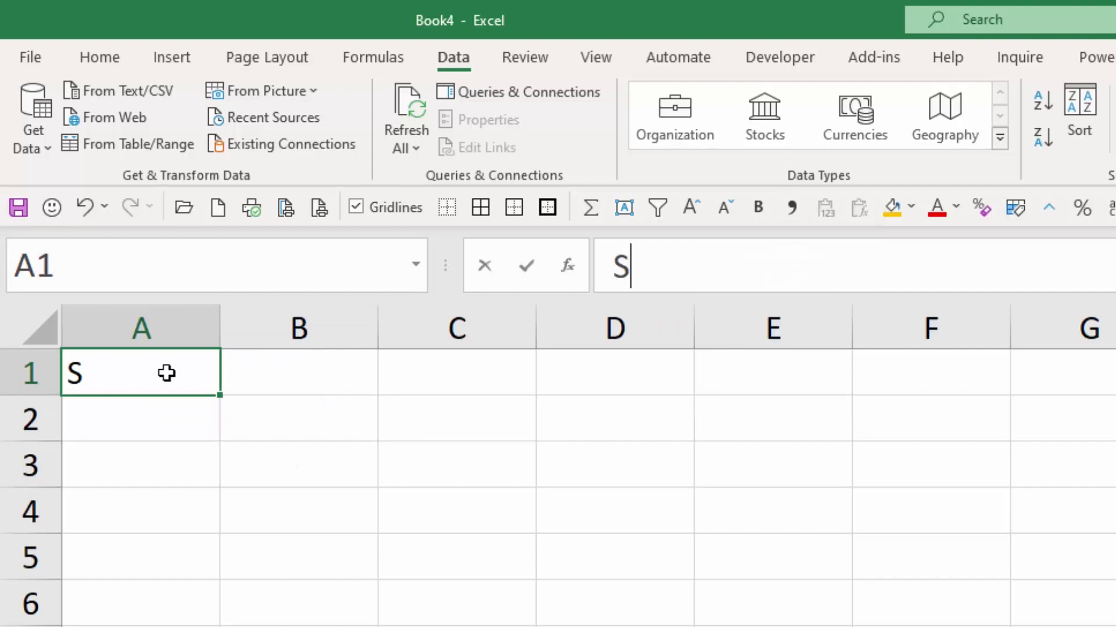
type("Stoc")
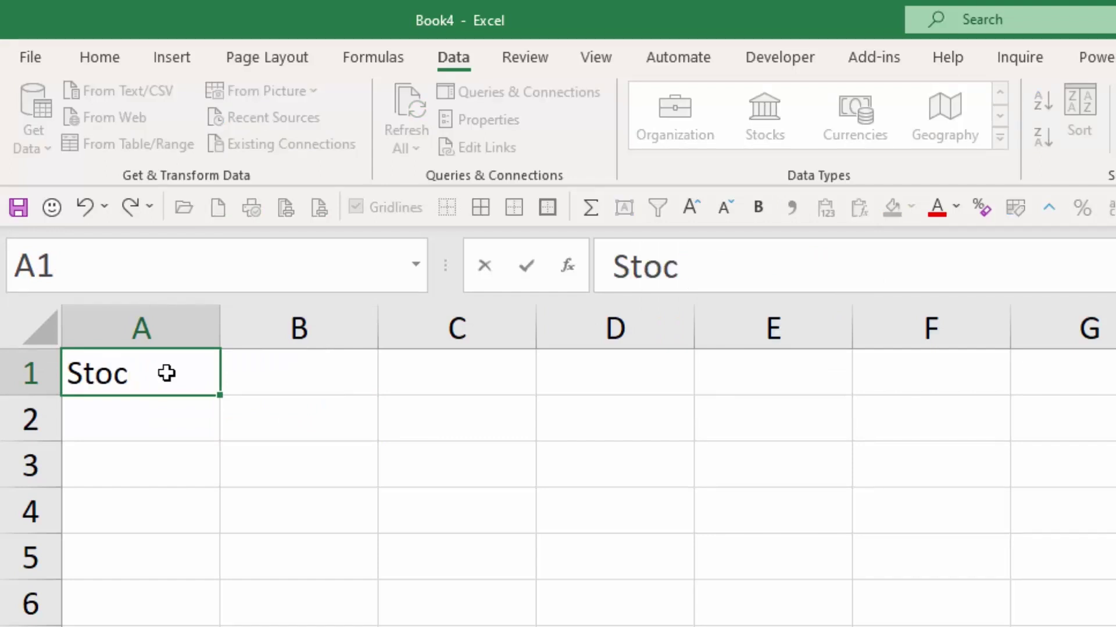
type("k")
key("Return")
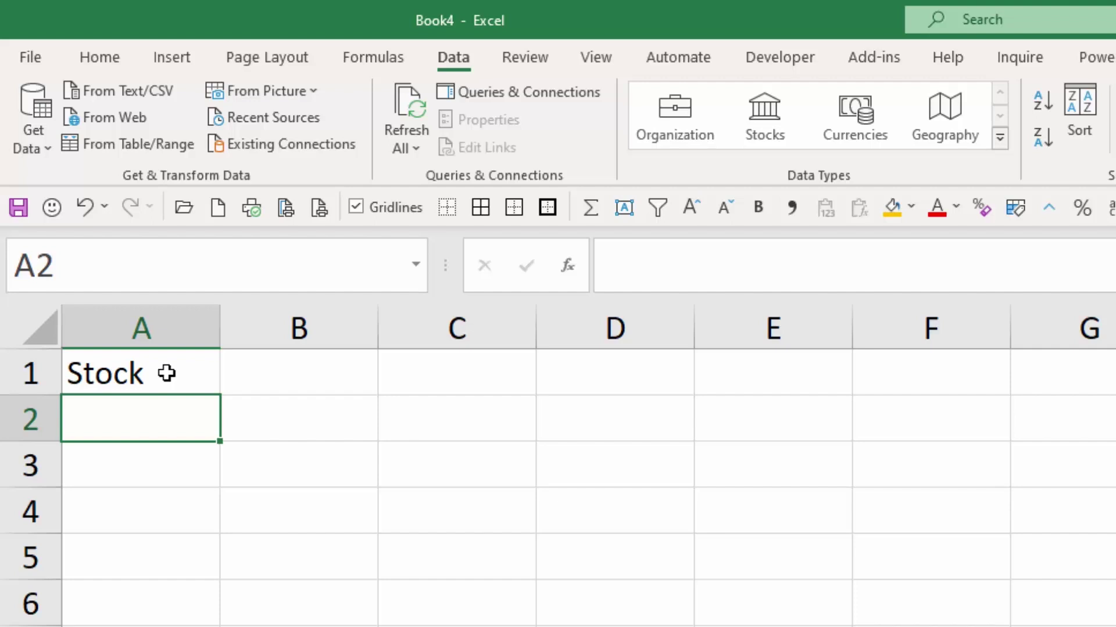
type("xasx")
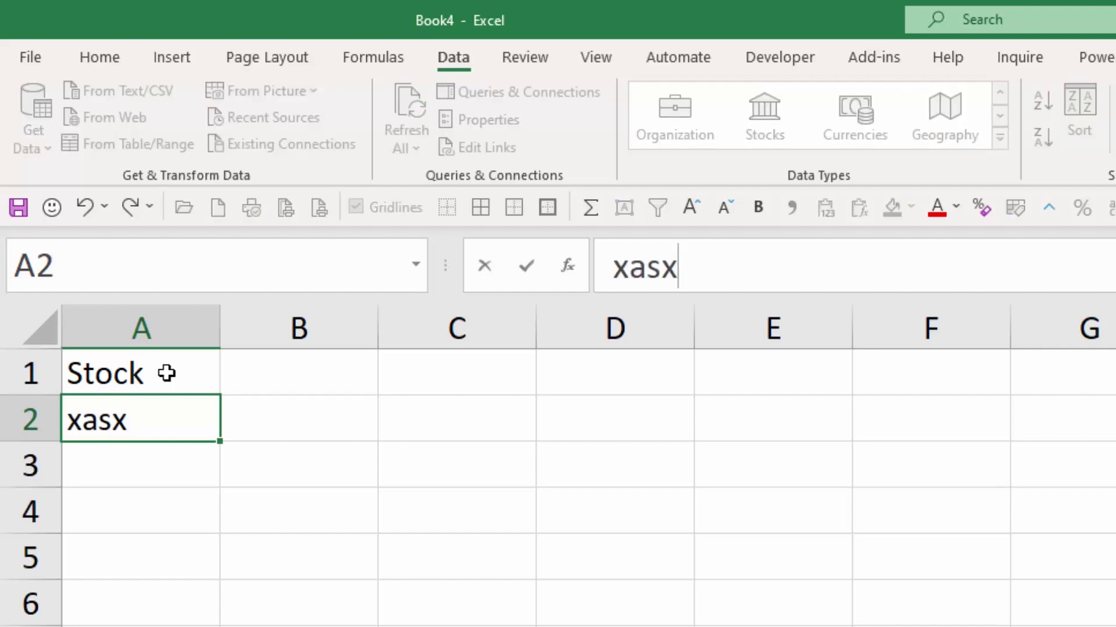
type(":")
type("w")
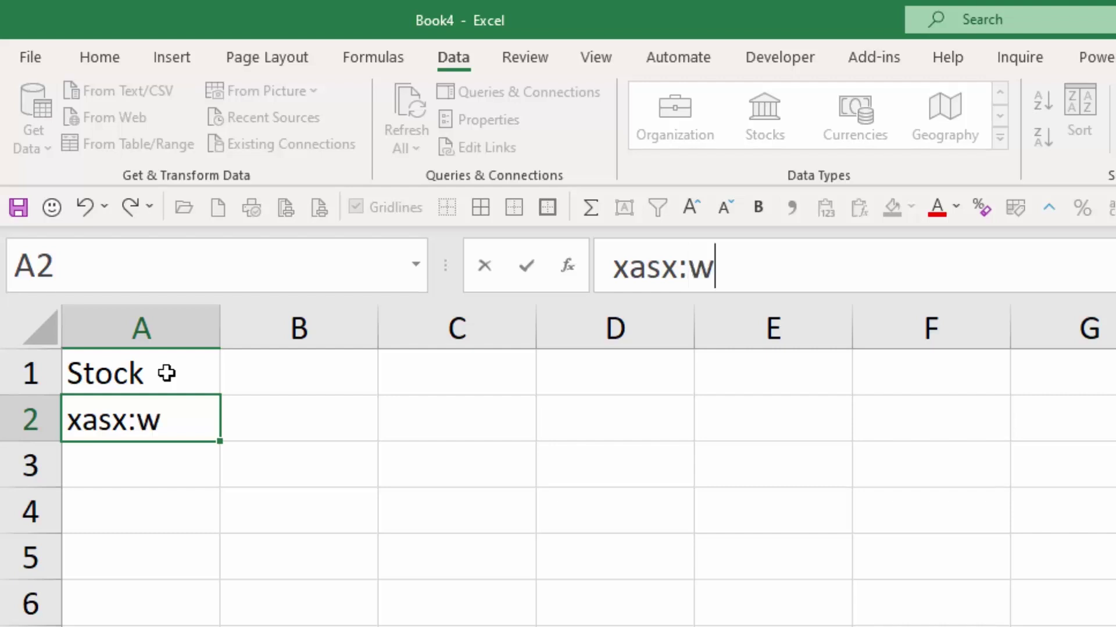
type("bc")
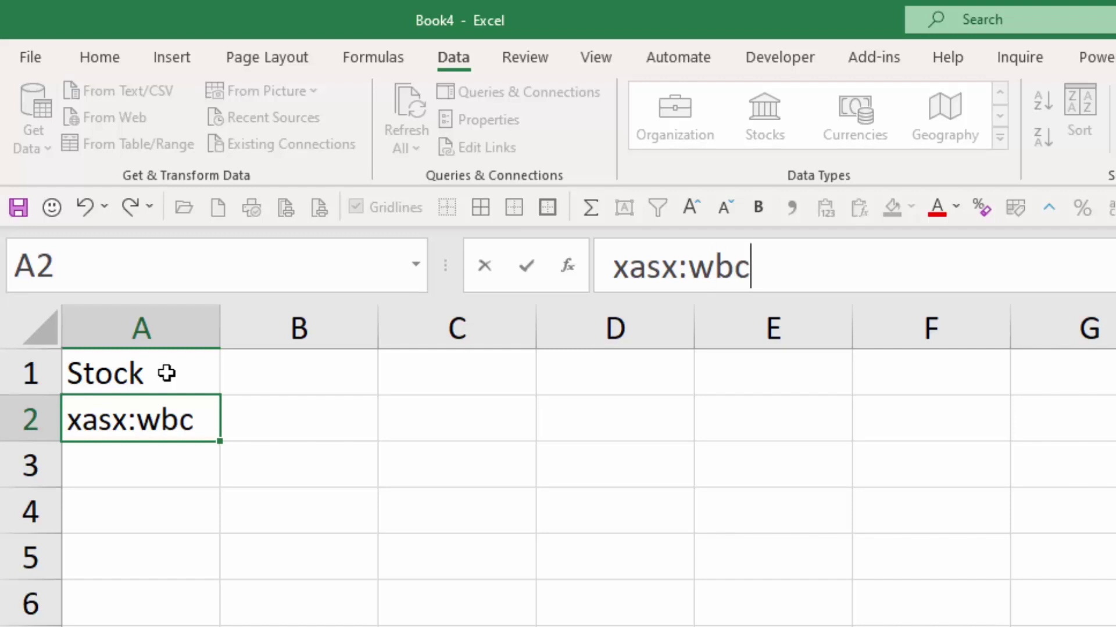
key("Return")
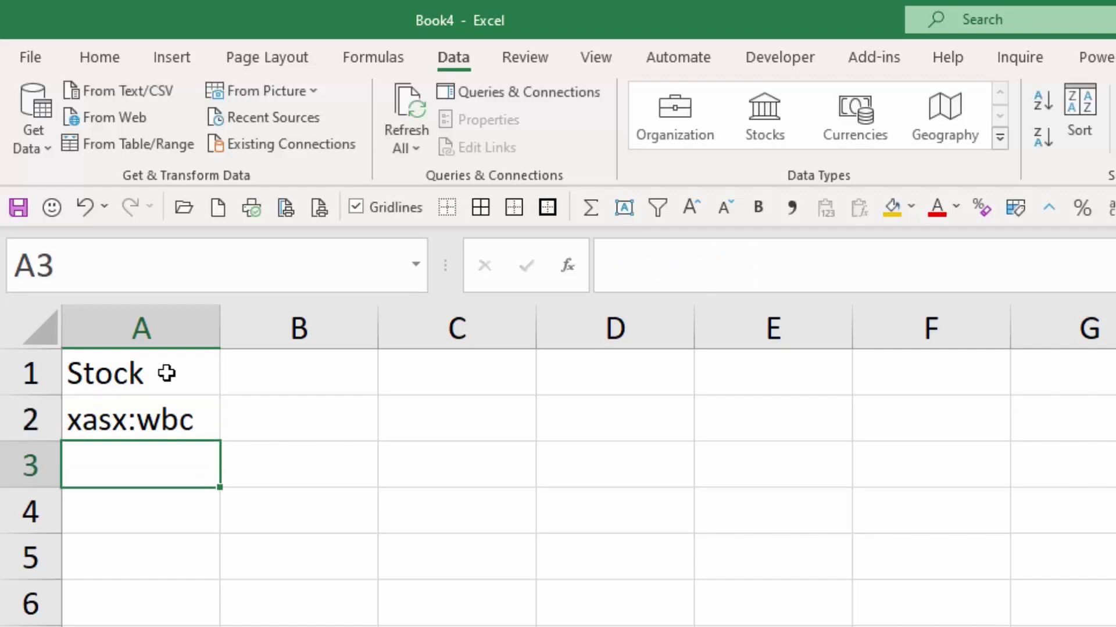
Convert xasx:wbc in A2 to the Stocks data type, showing Westpac Banking Corporation.
left_click(181, 410)
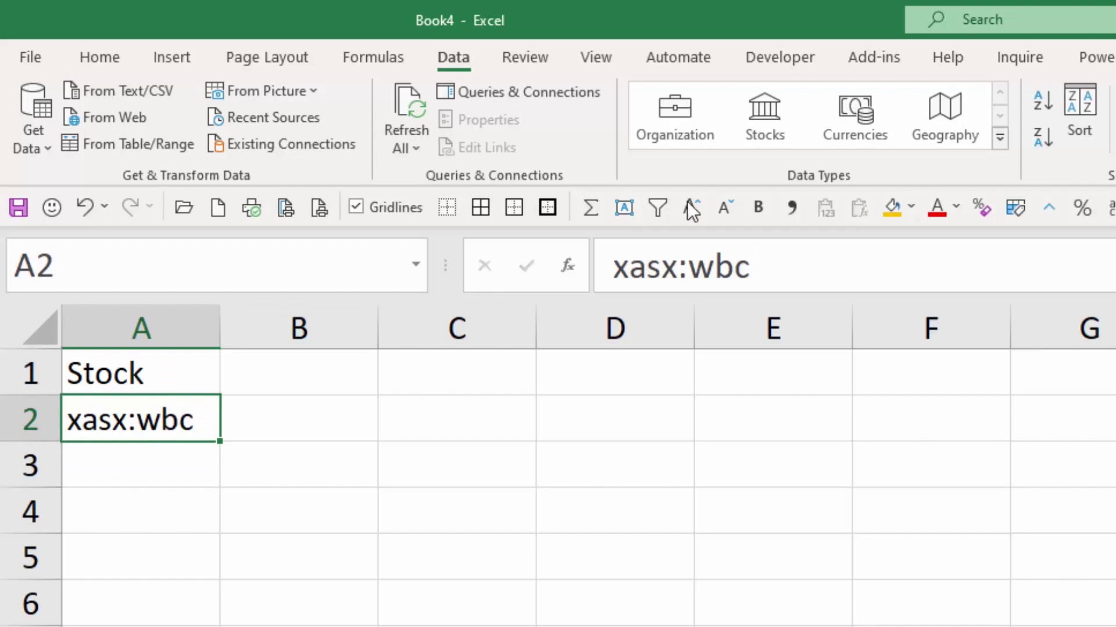
left_click(764, 110)
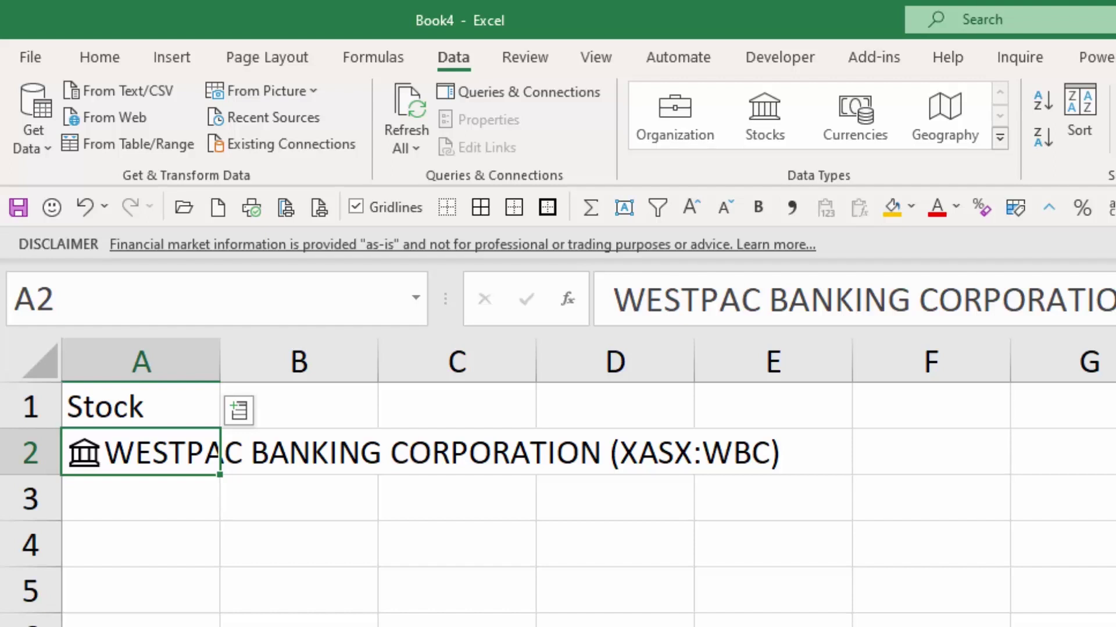
Widen column A and add Commonwealth Bank (xasx:cba) as a linked stock in A3.
left_click_drag(220, 358, 834, 434)
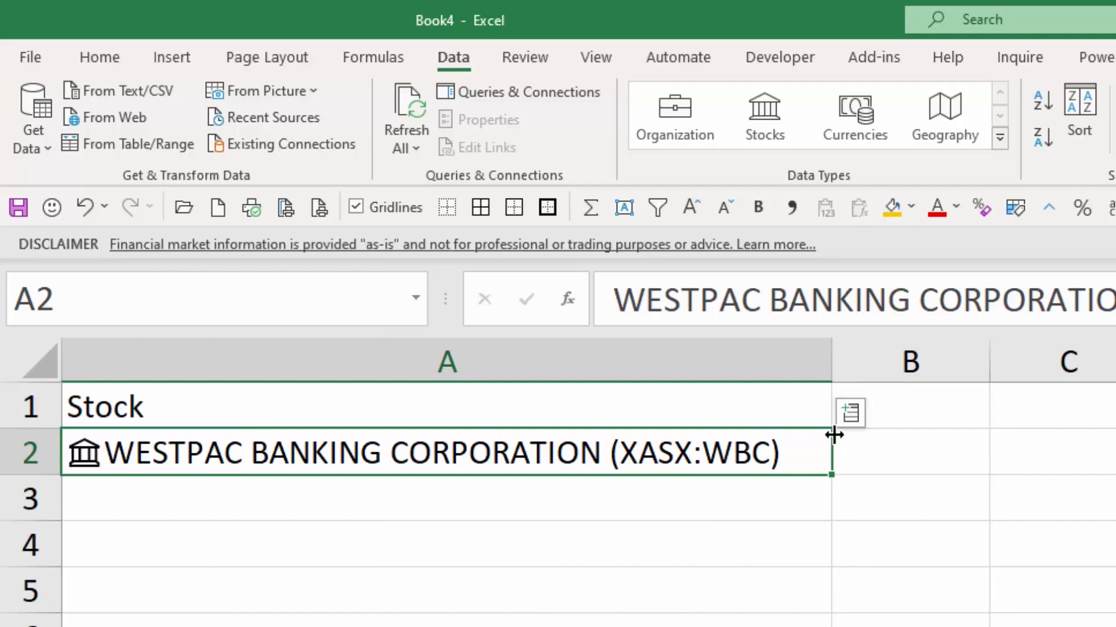
key("Up")
key("Down")
key("Down")
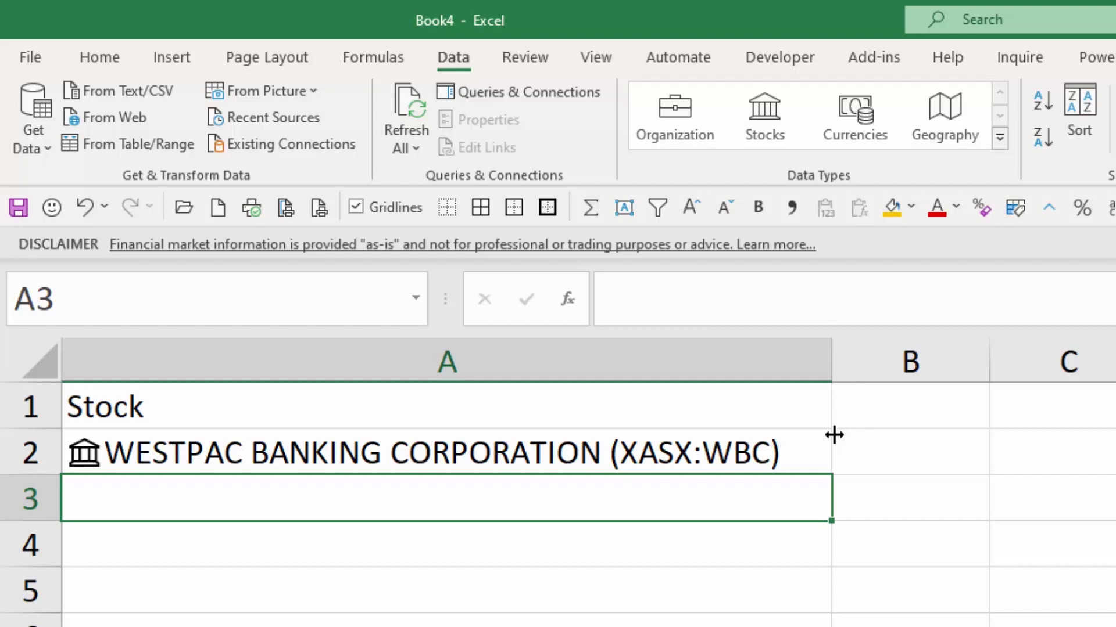
left_click(803, 453)
left_click_drag(822, 476, 777, 518)
left_click(711, 498)
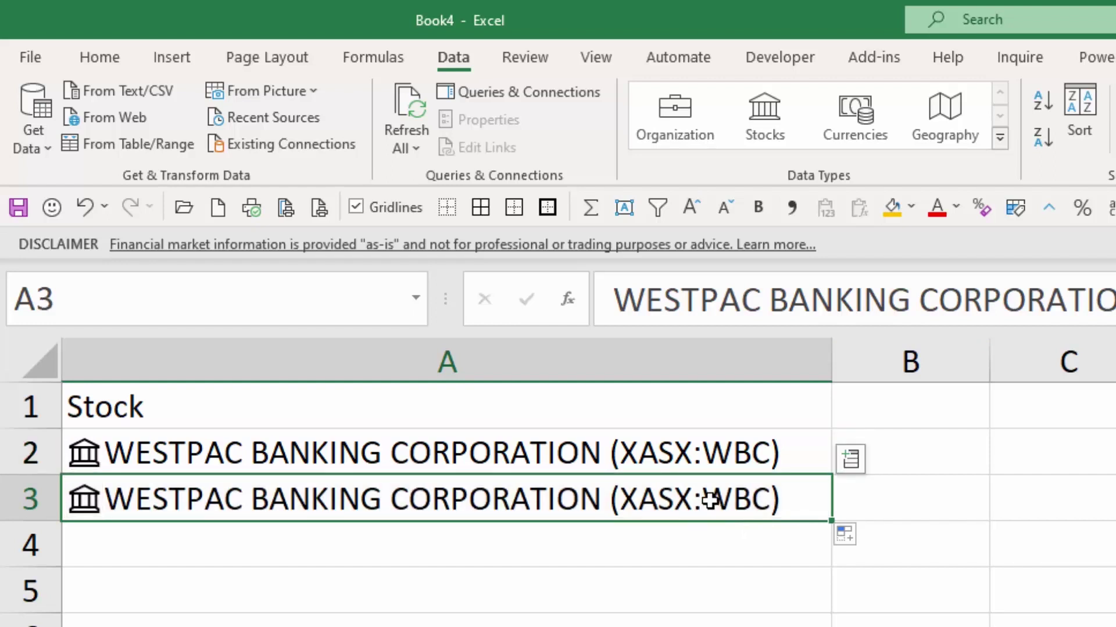
type("xasx:")
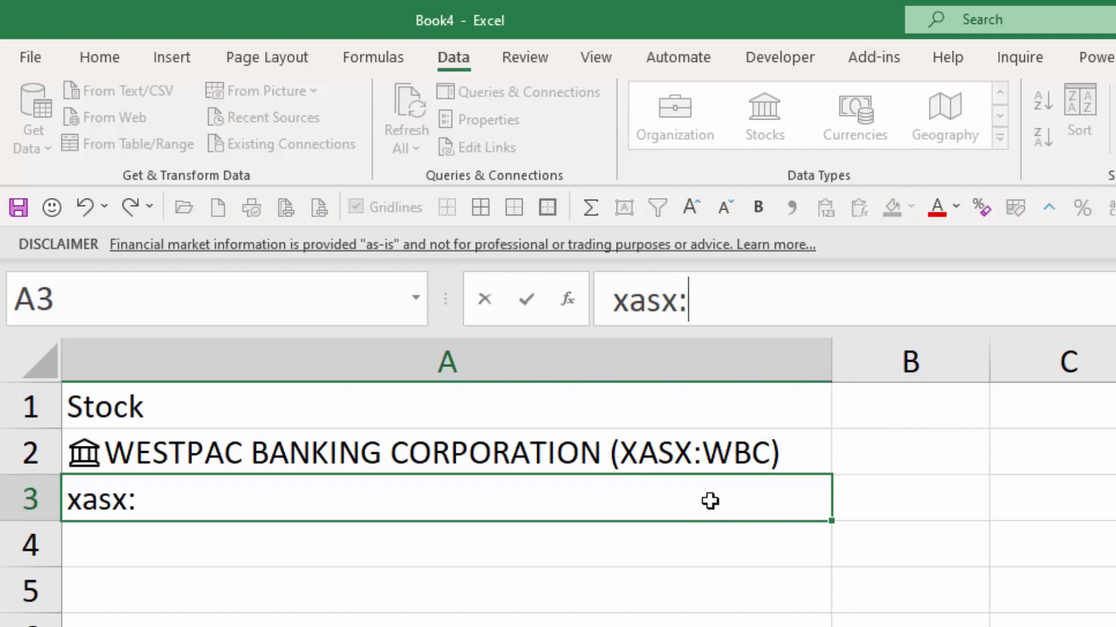
type("cba")
key("Return")
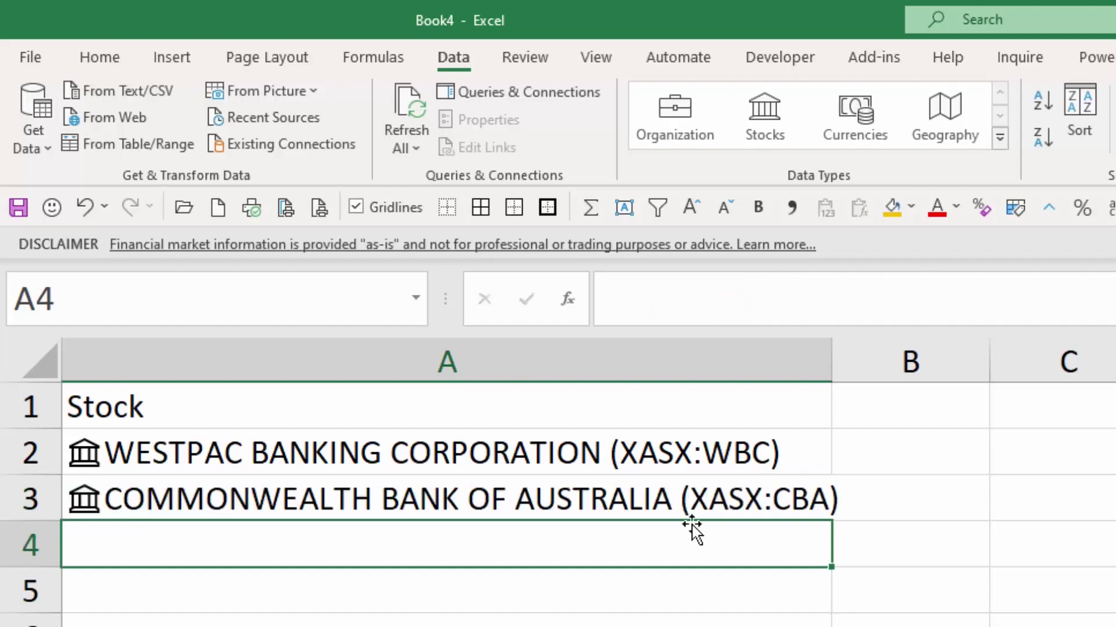
Add ANZ Group (xasx:anz) as a linked stock in A4 and widen column A further.
left_click(797, 493)
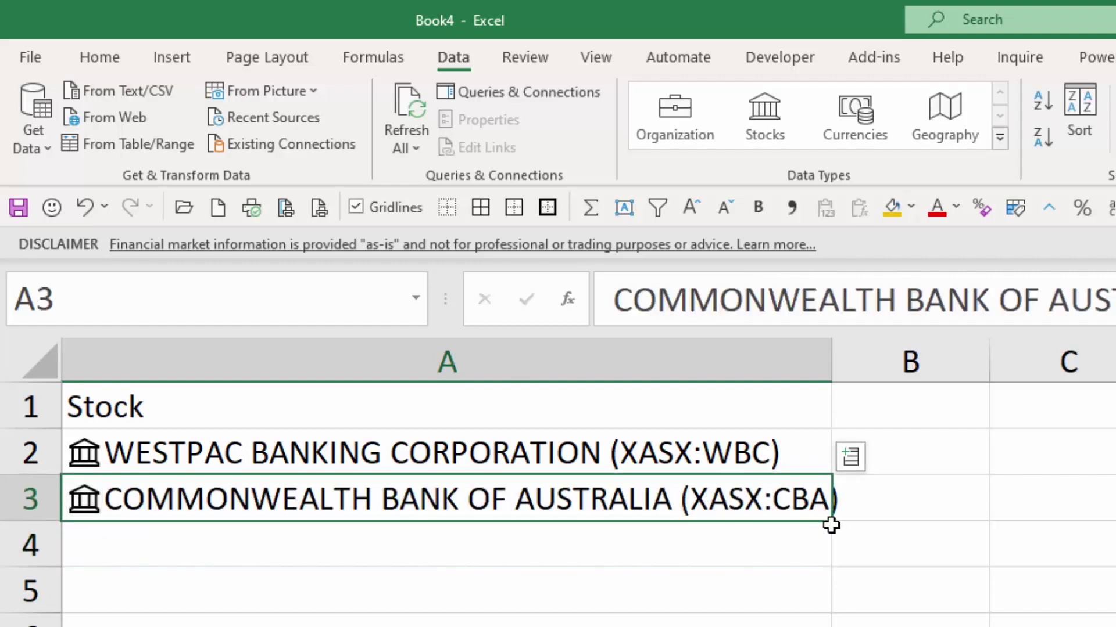
left_click_drag(831, 525, 831, 554)
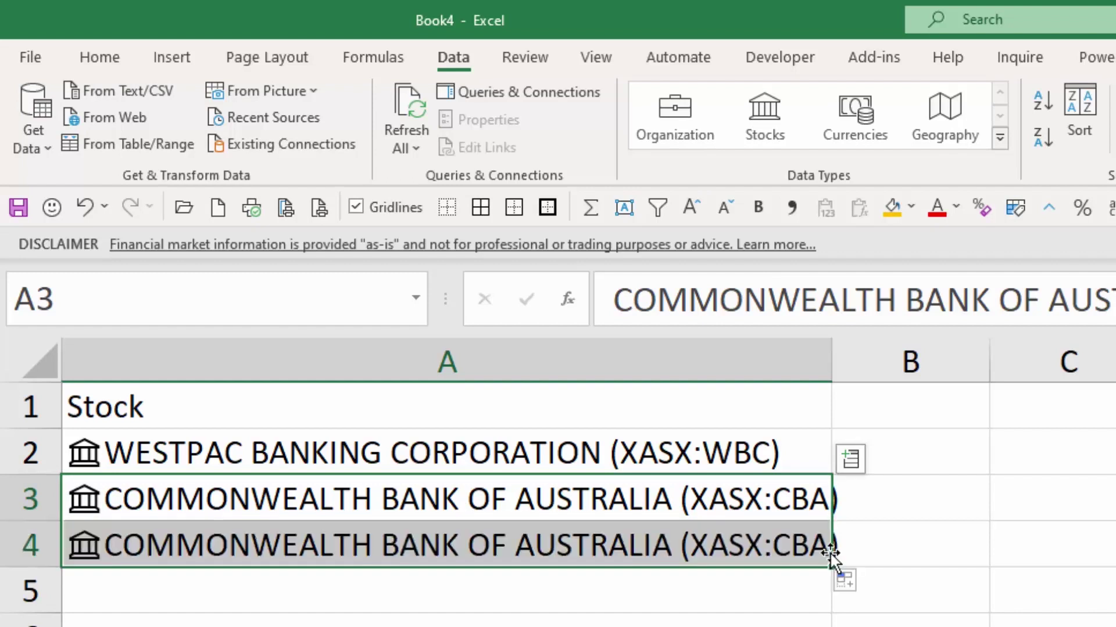
left_click(225, 547)
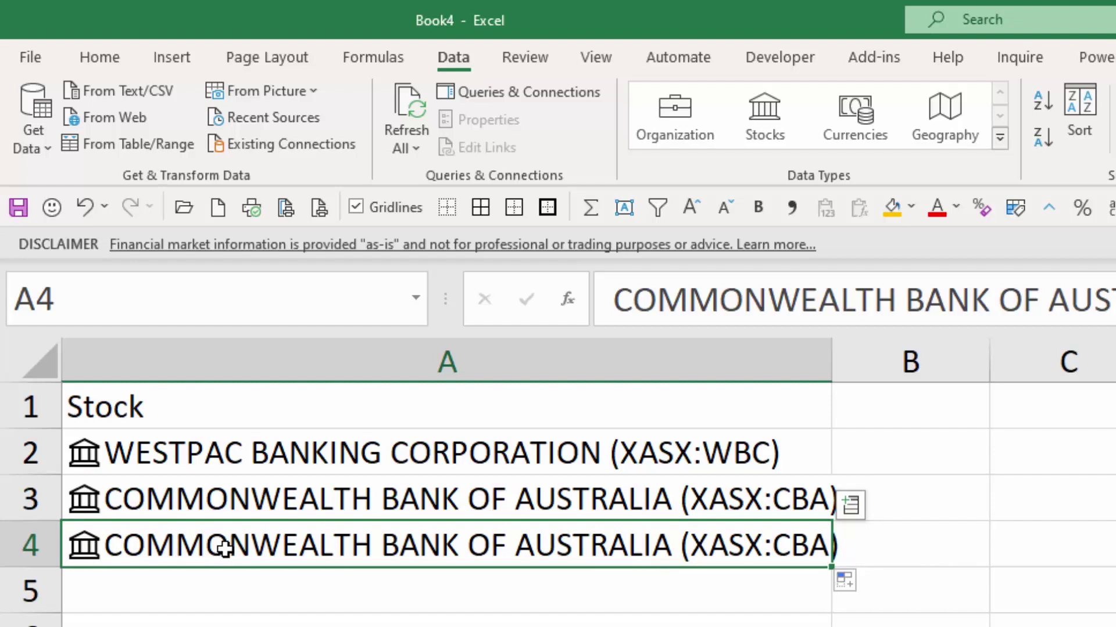
type("xasx:anz")
key("Return")
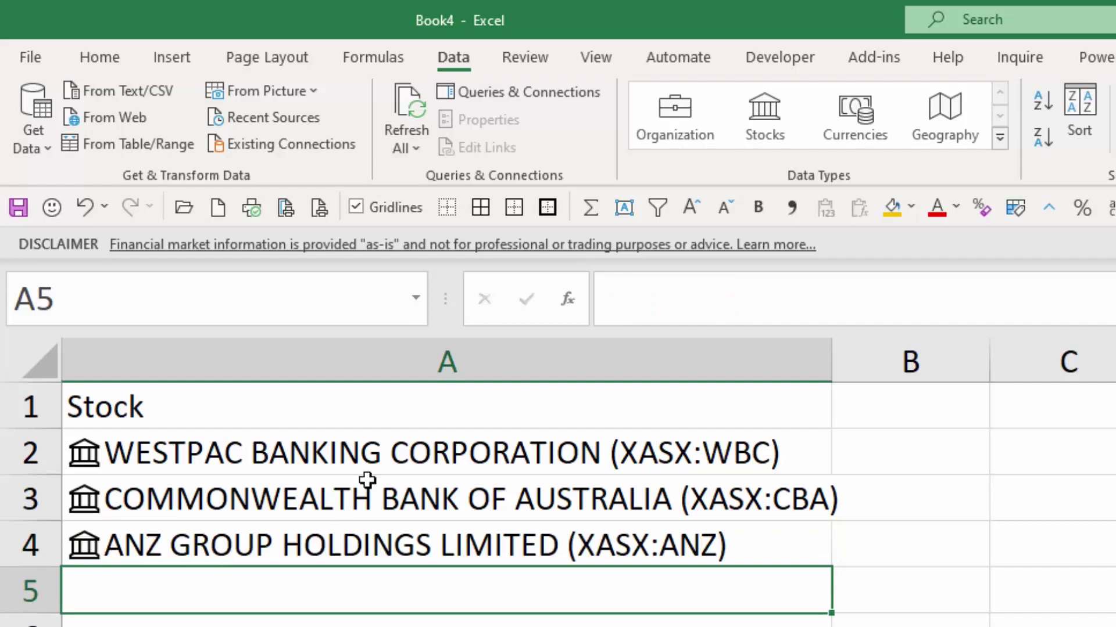
left_click_drag(832, 360, 872, 359)
left_click(719, 454)
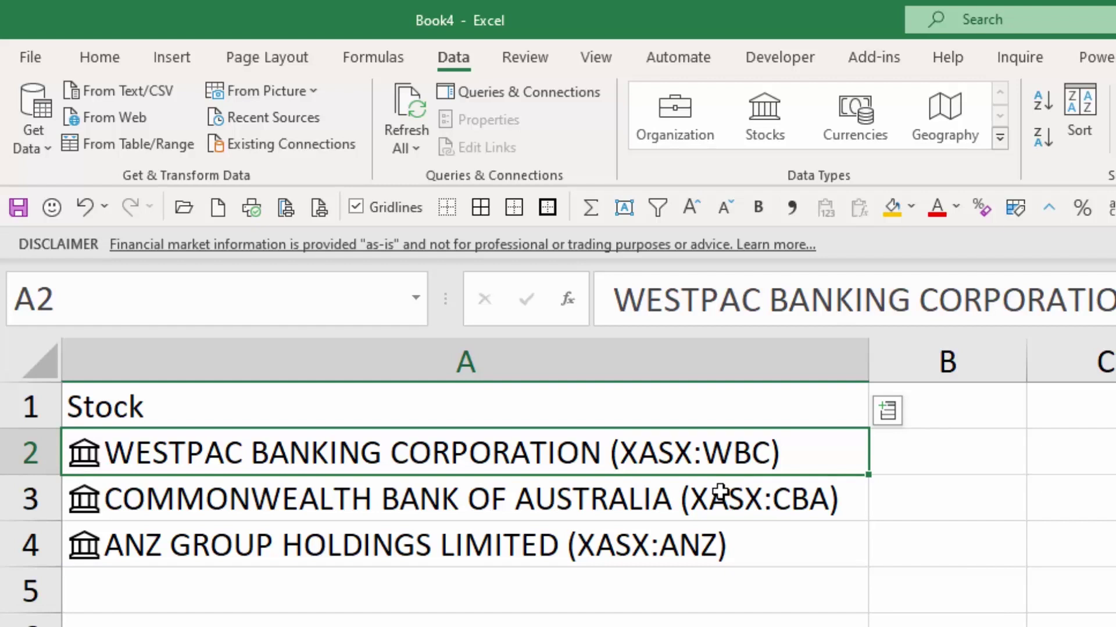
Format A1:A4 as a table with headers using a blue table style.
left_click(677, 407)
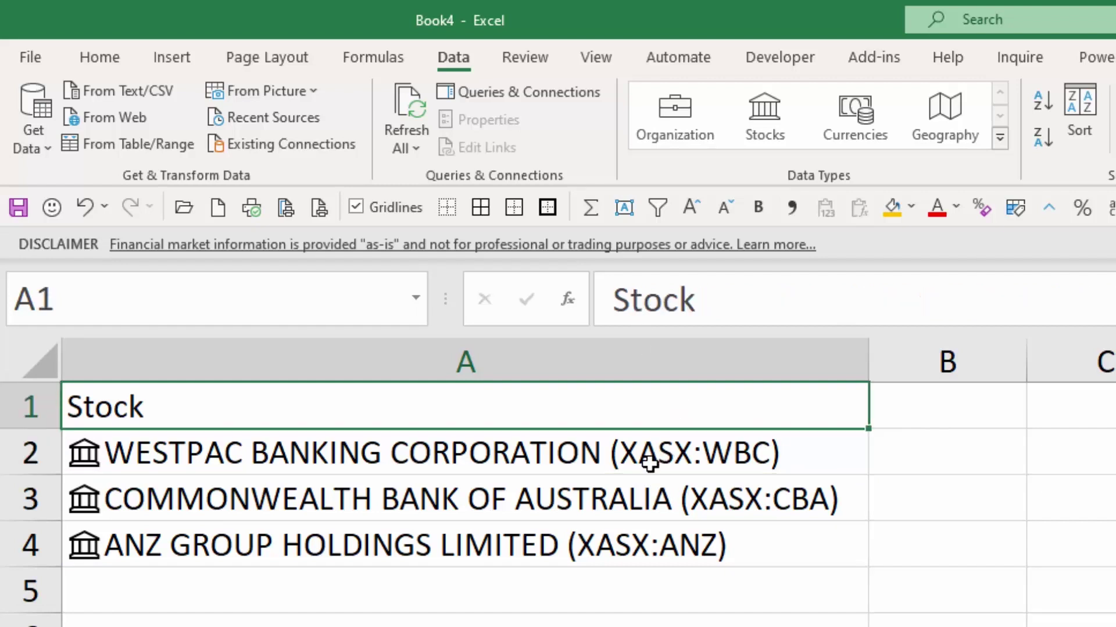
left_click(642, 459)
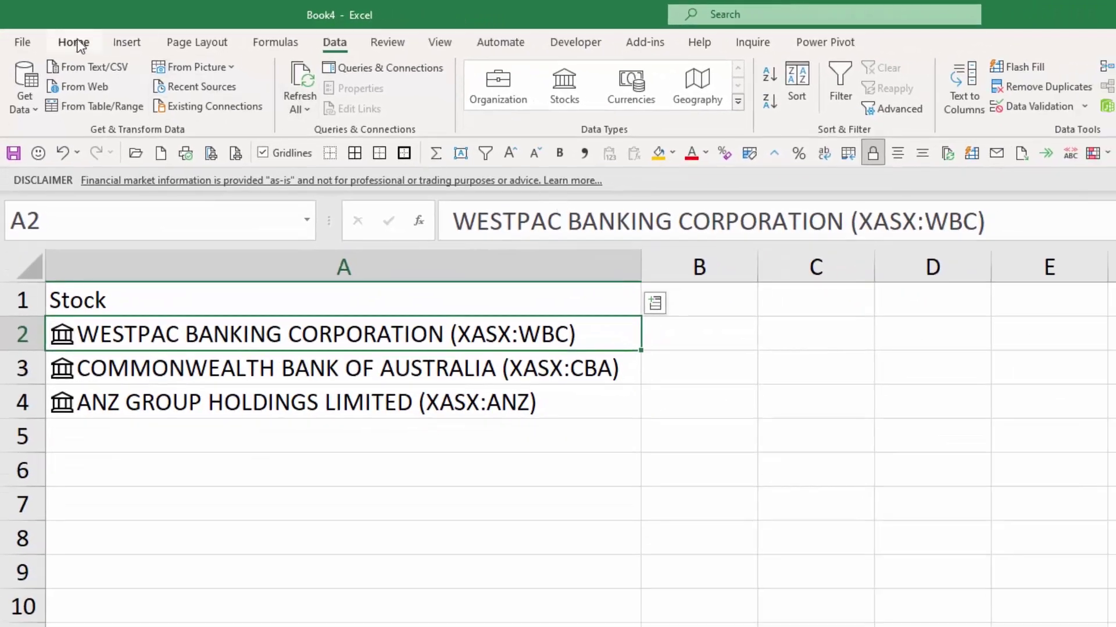
left_click(77, 42)
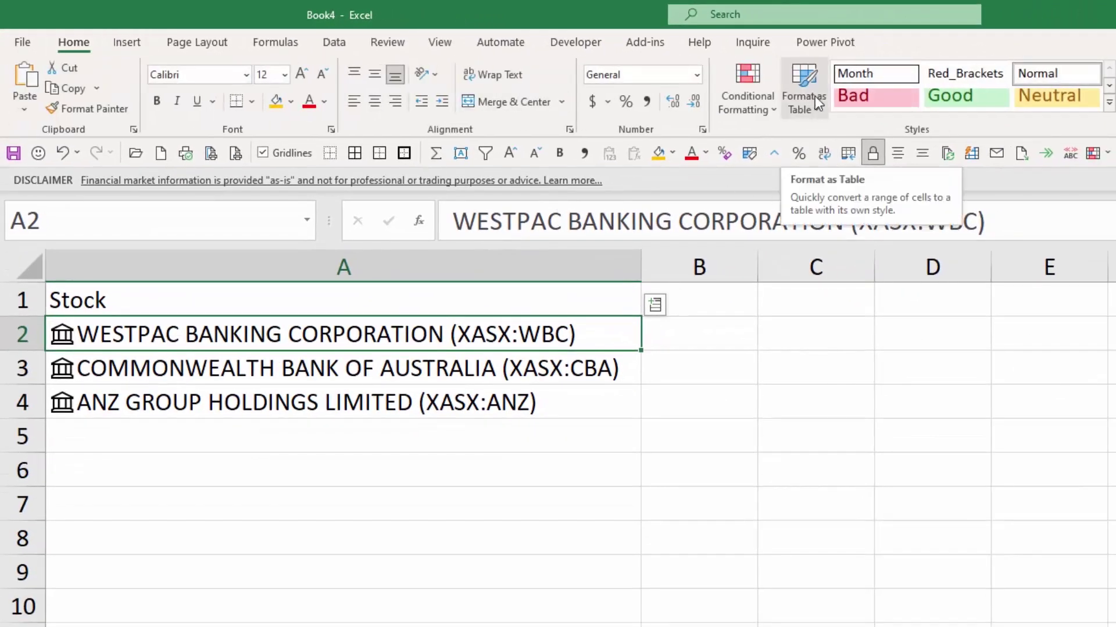
left_click(815, 100)
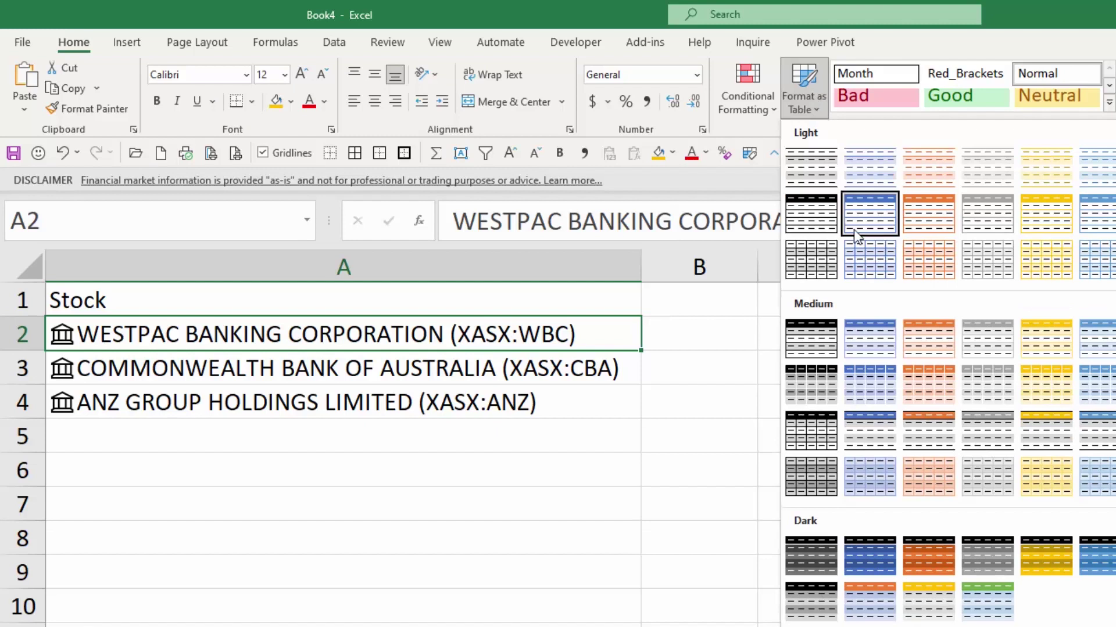
left_click(868, 344)
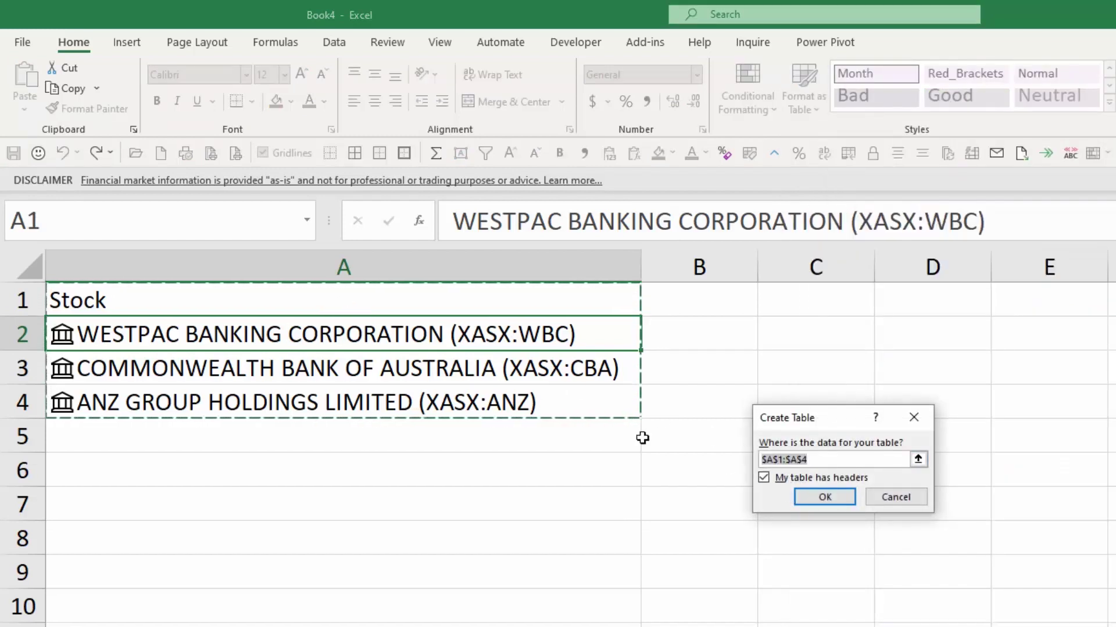
left_click(837, 499)
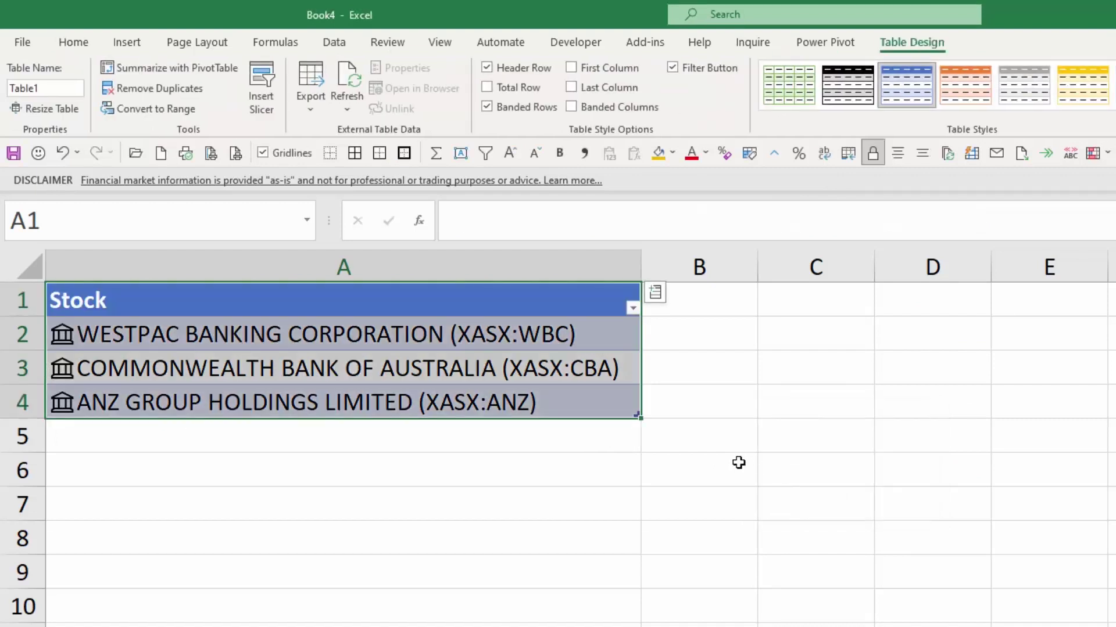
left_click(739, 307)
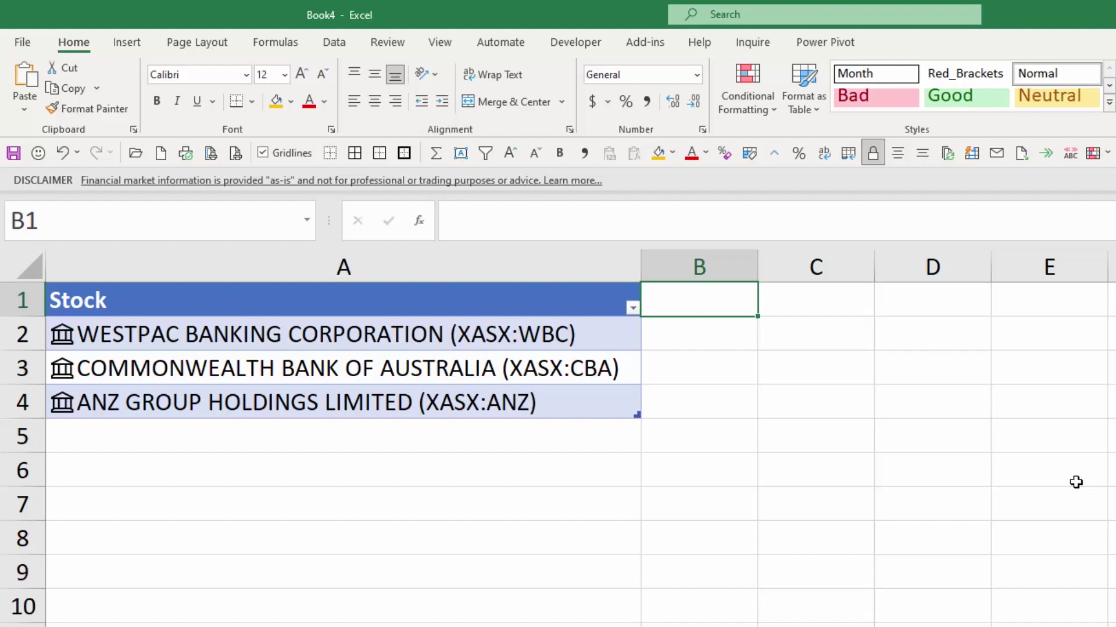
type("Price")
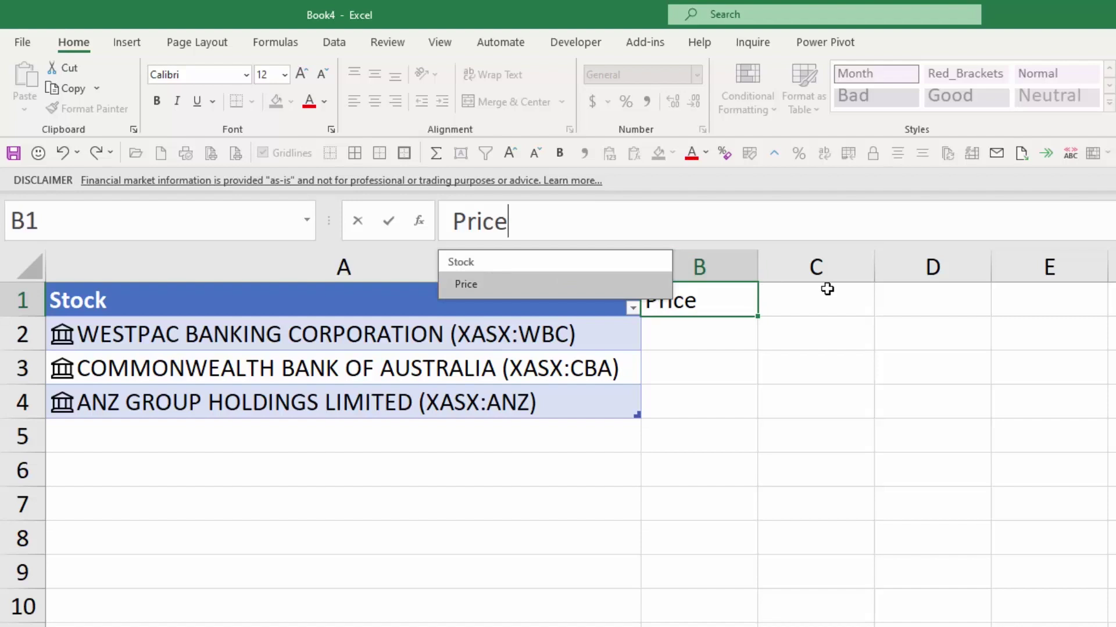
key("Return")
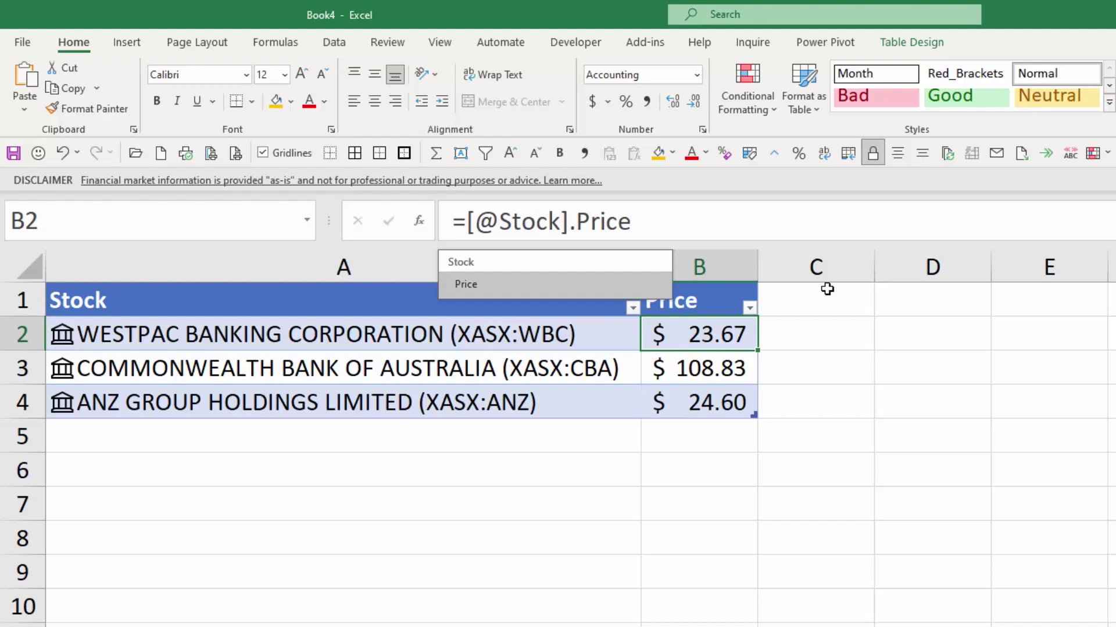
left_click_drag(468, 220, 570, 219)
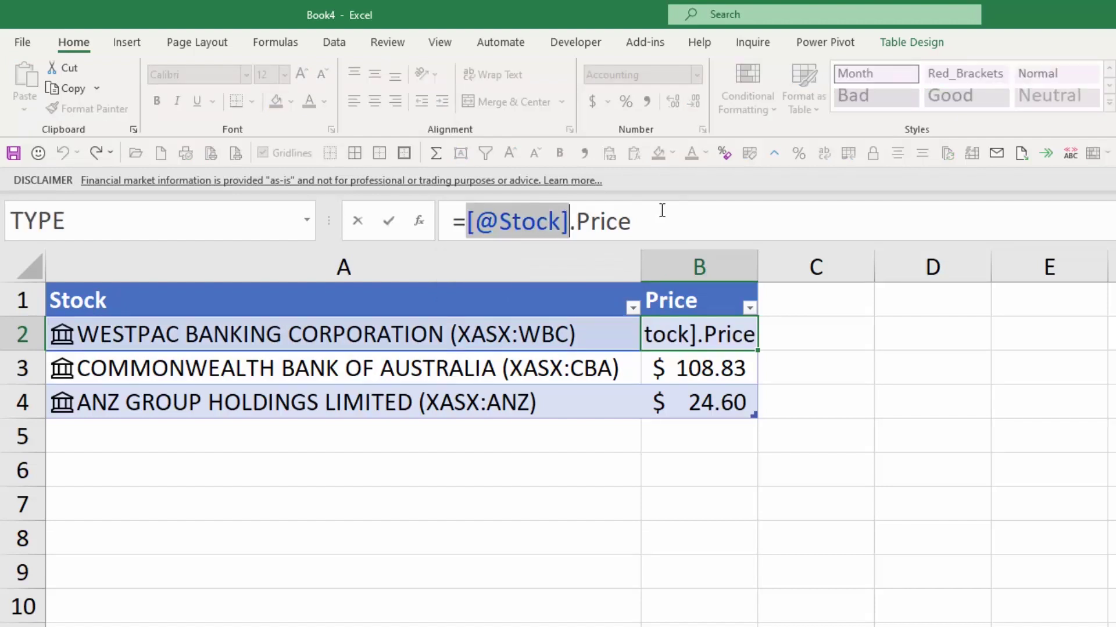
left_click_drag(475, 222, 562, 222)
left_click(569, 222)
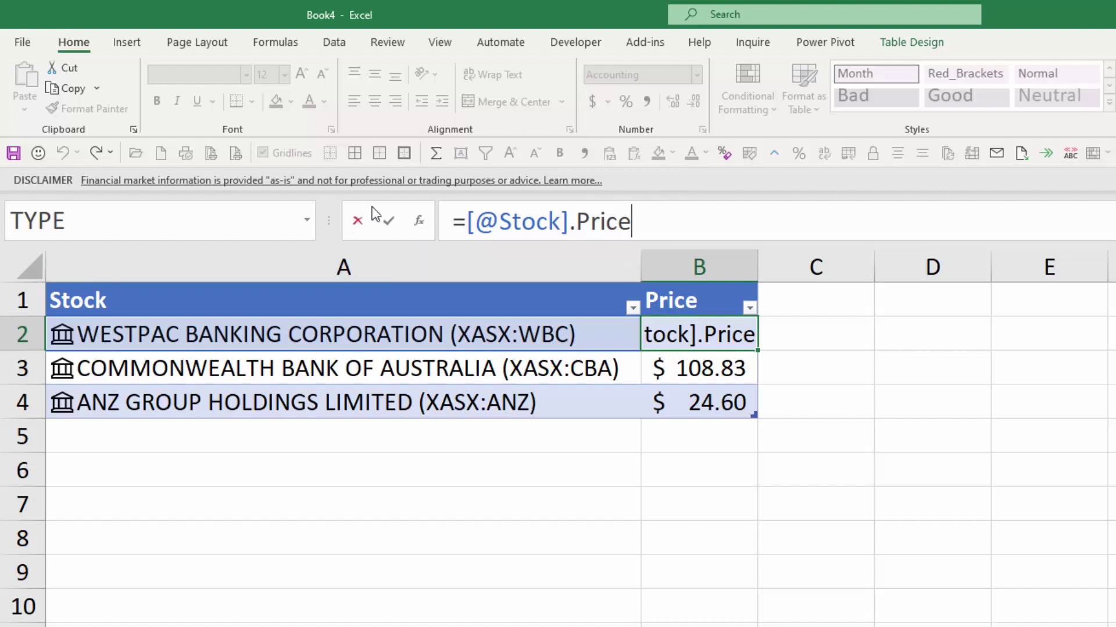
left_click(386, 219)
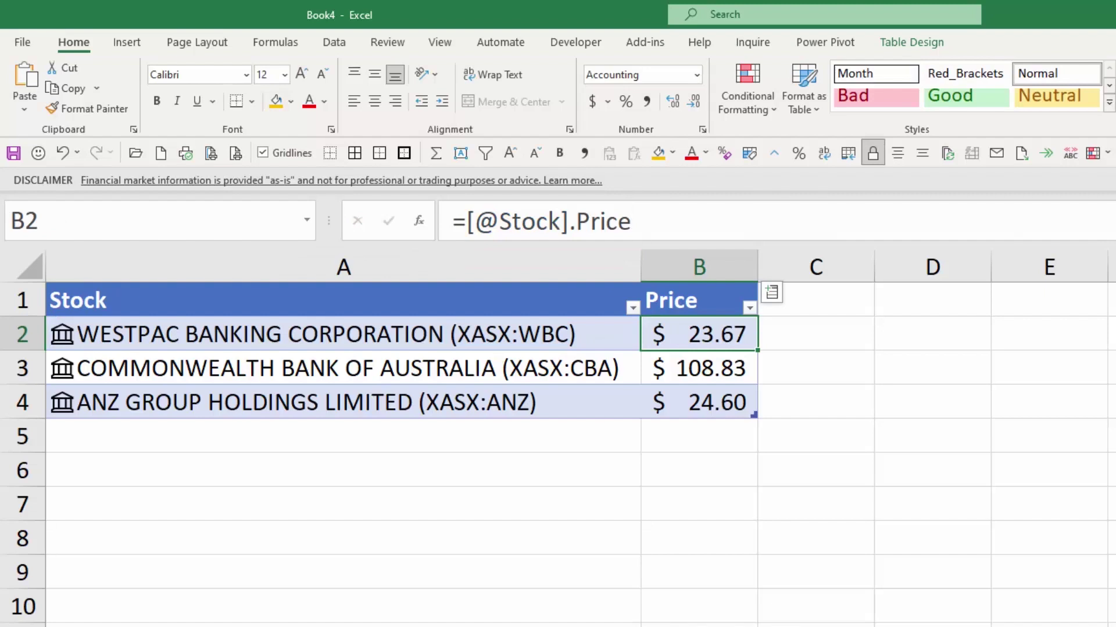
left_click(825, 273)
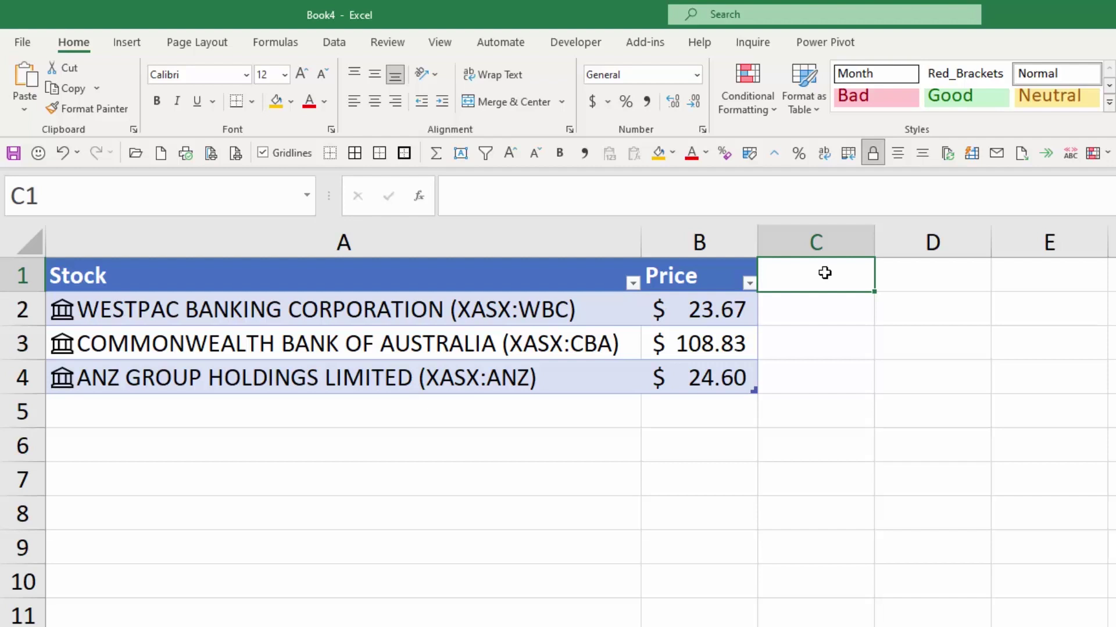
key("Down")
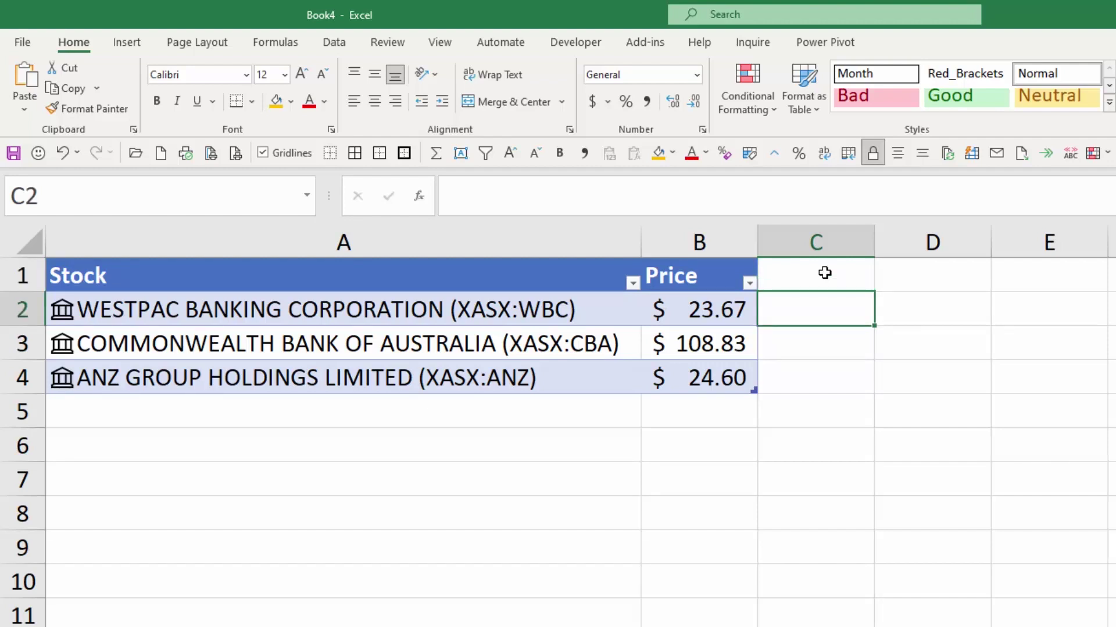
type("=")
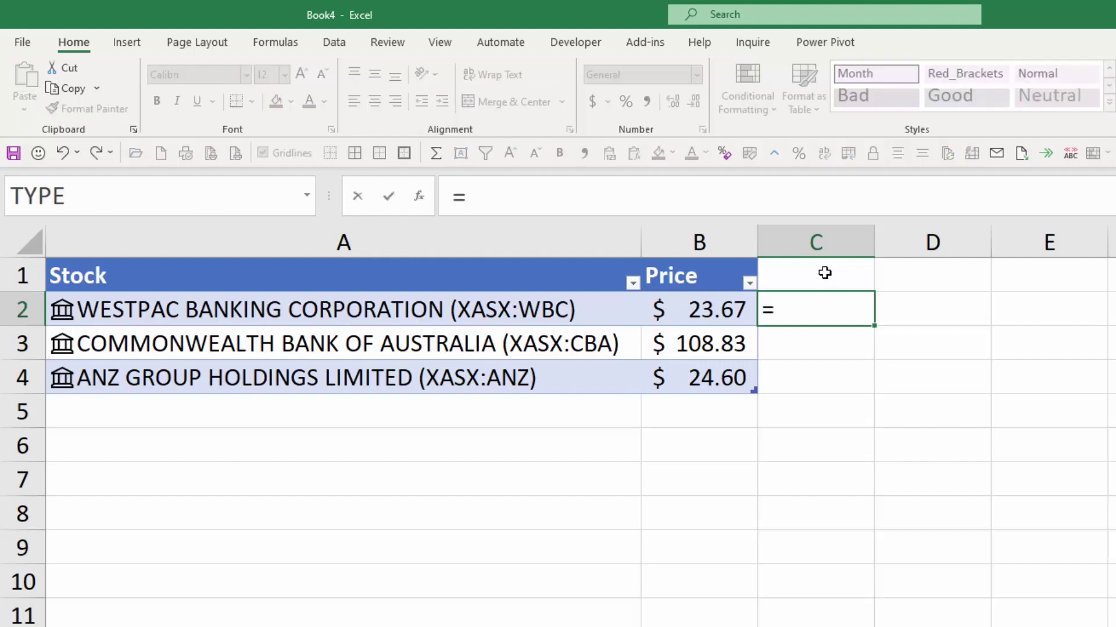
left_click(601, 308)
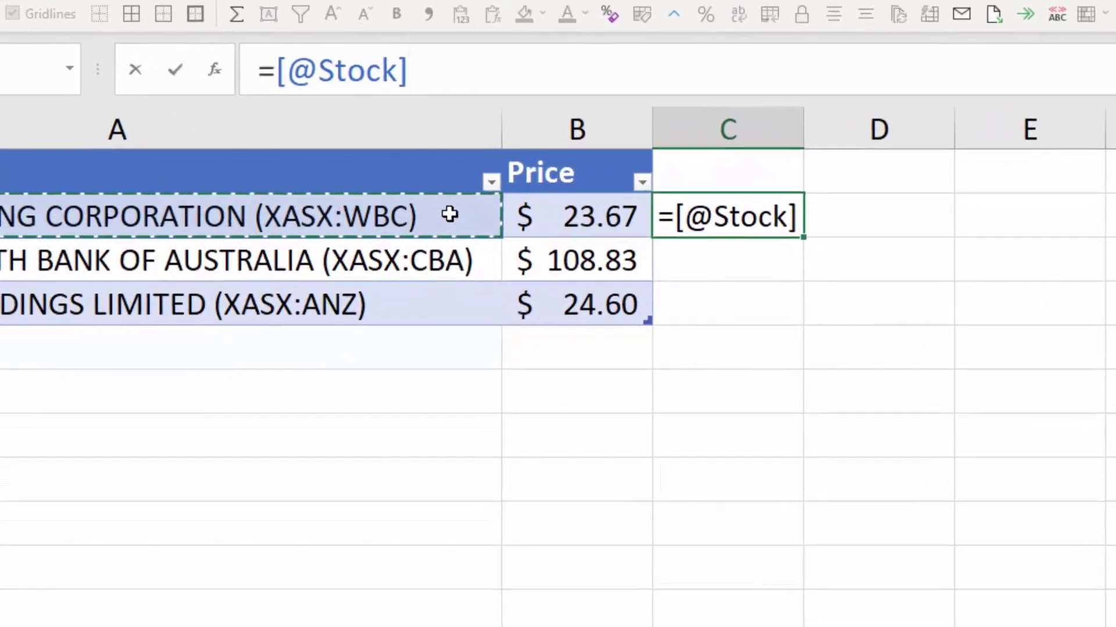
type(".")
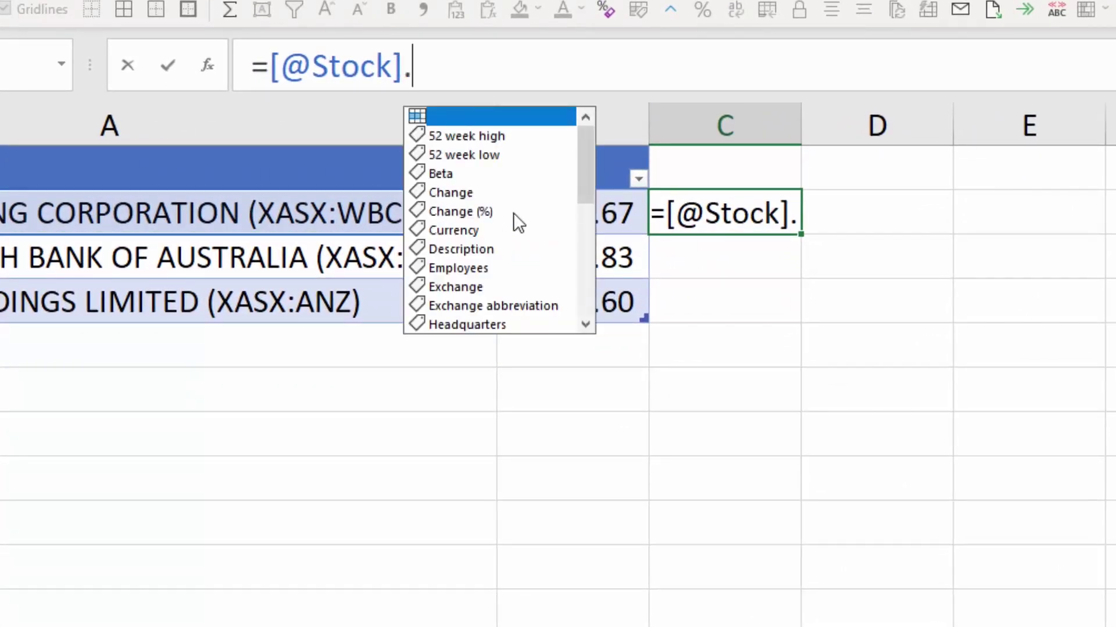
left_click(455, 235)
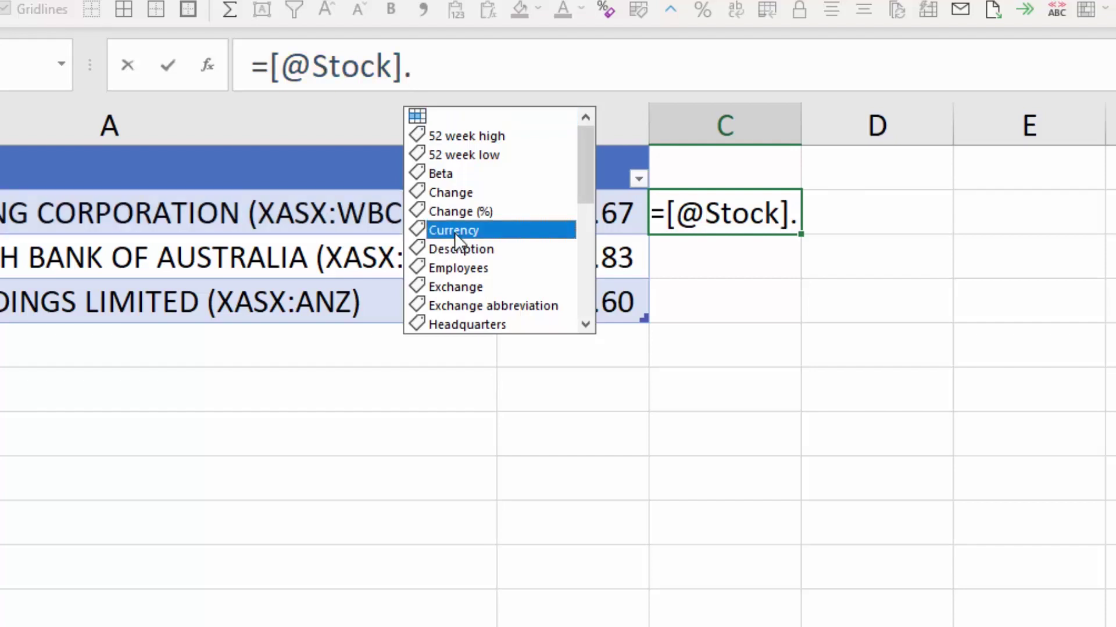
double_click(454, 230)
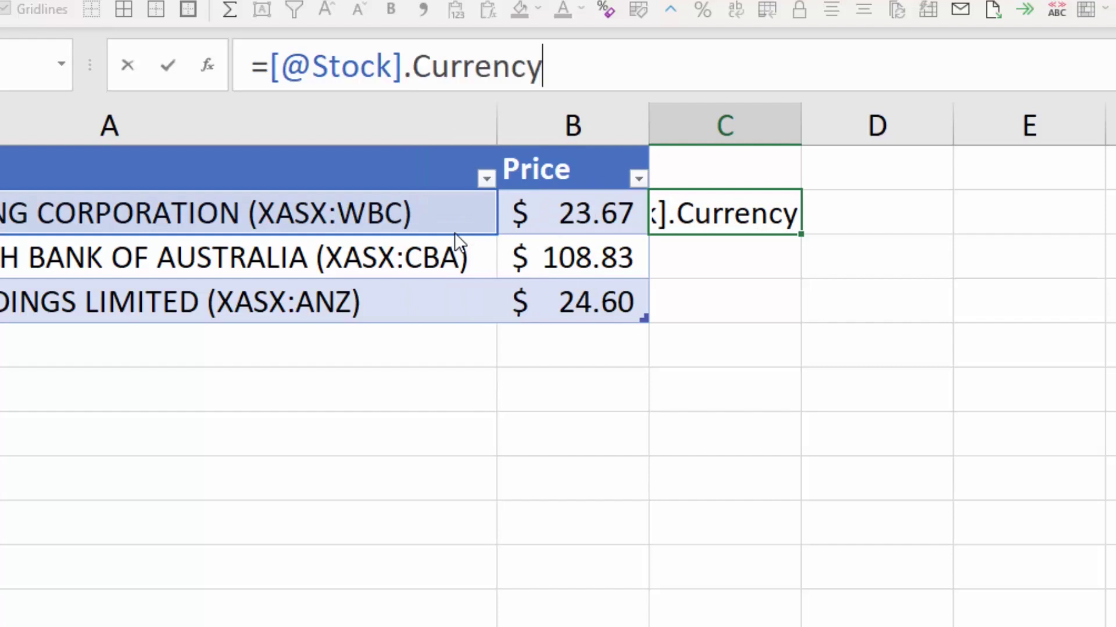
key("Return")
left_click(732, 169)
type("C")
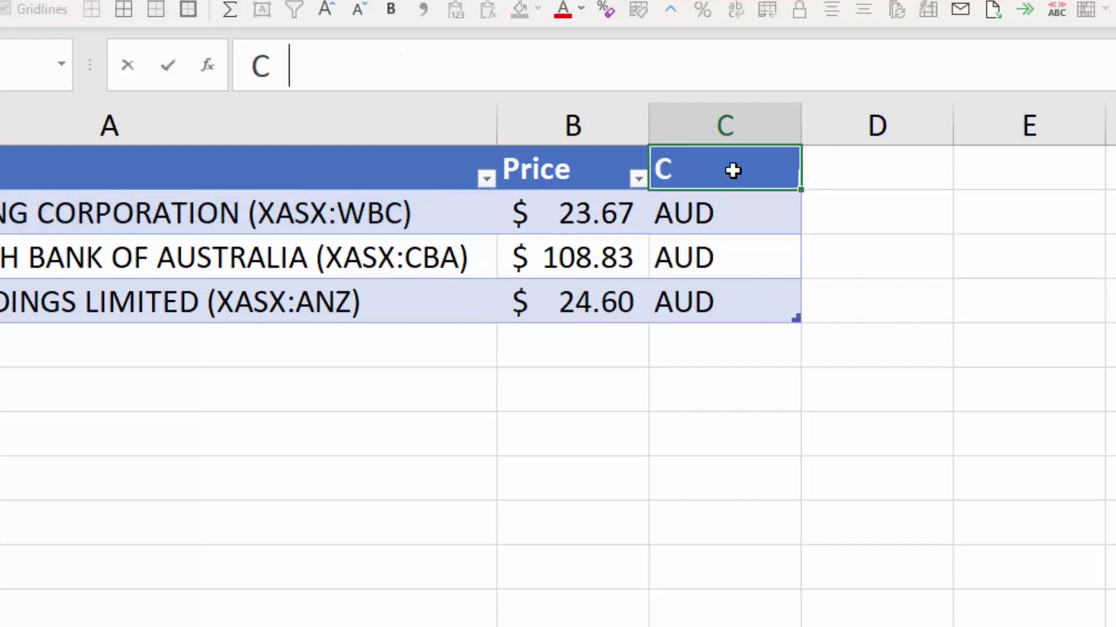
type("urrency")
key("ctrl+Return")
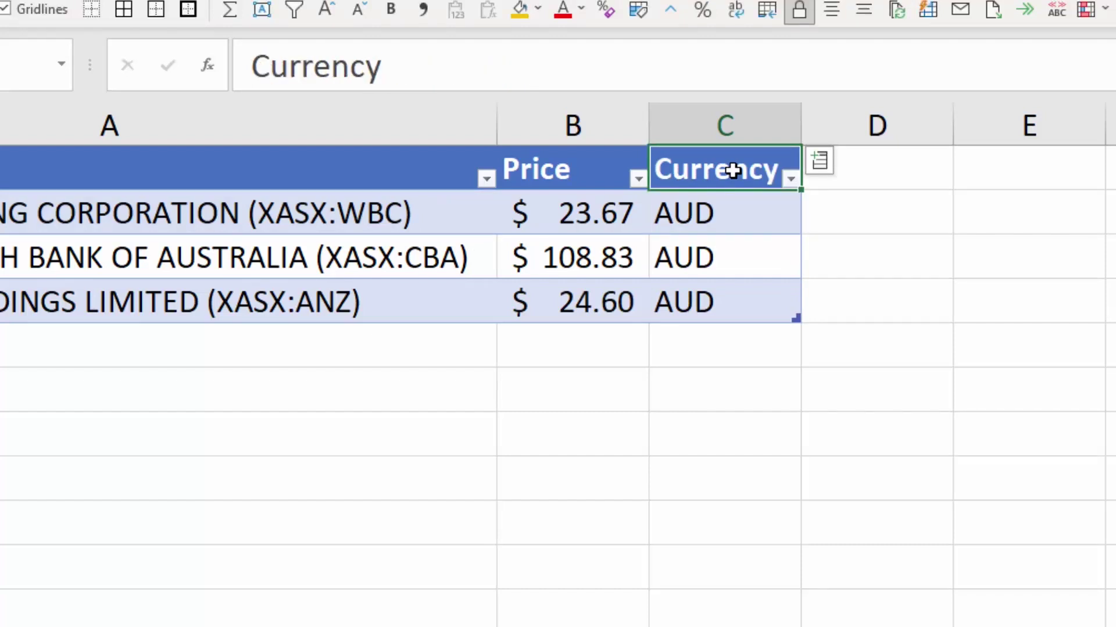
key("Down")
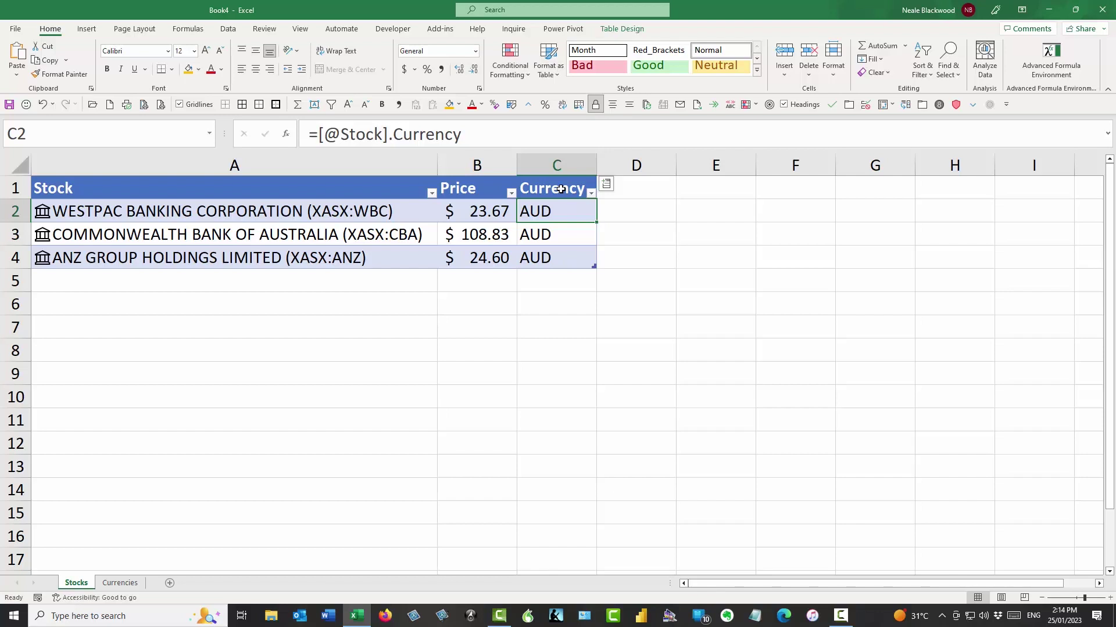
Add tickers xnze:wbc and xnys:ibm in A5 and A6, then check their prices and currencies.
left_click(263, 284)
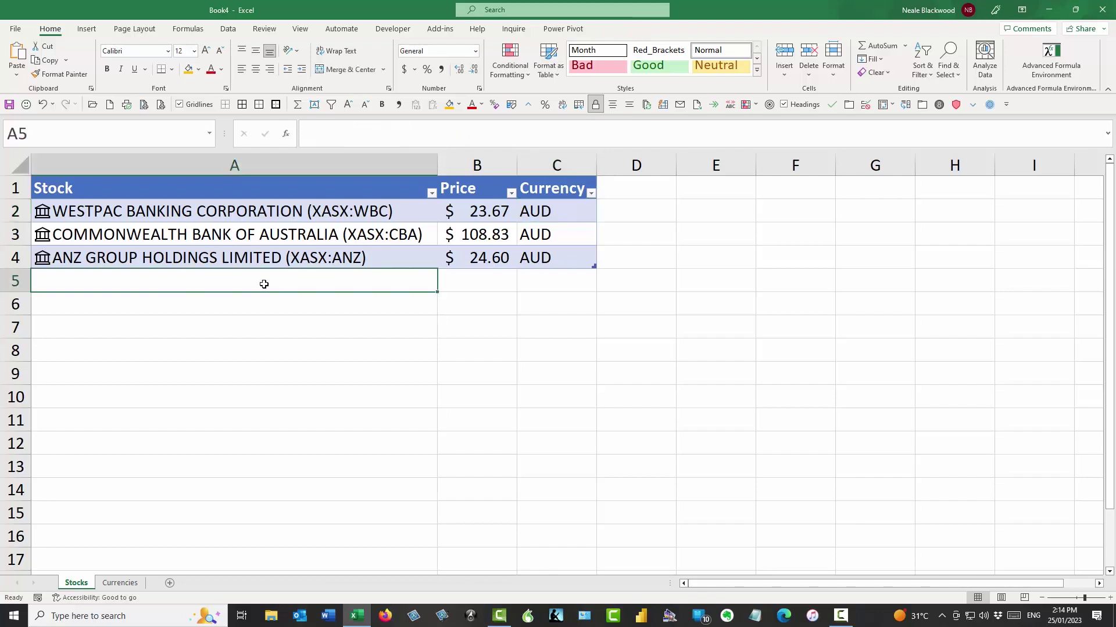
type("xnze")
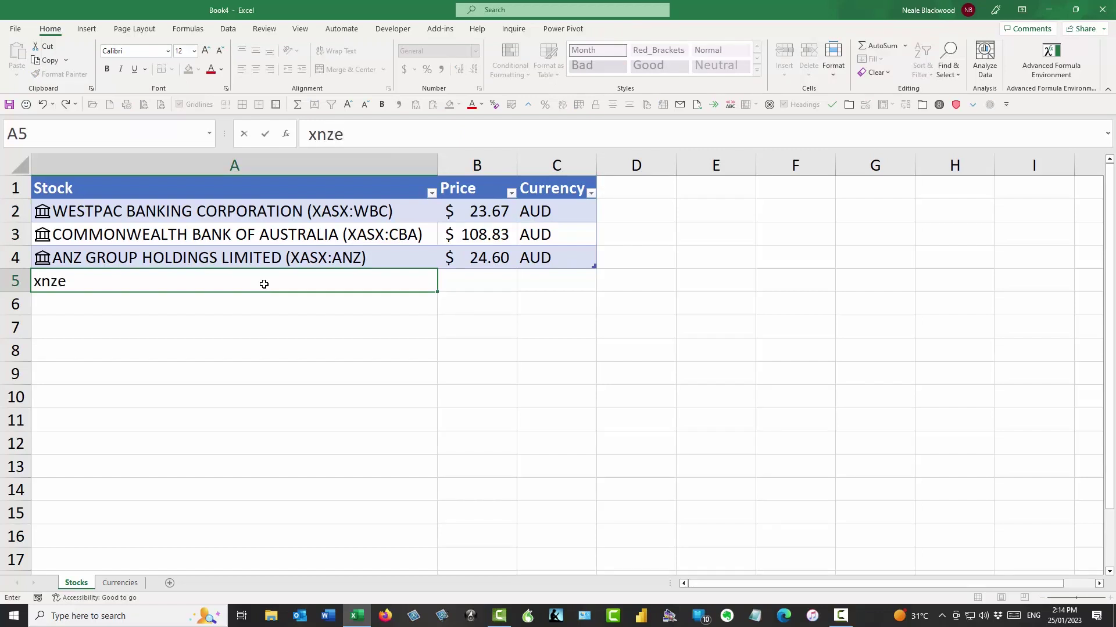
type(":")
type("wbc")
key("Return")
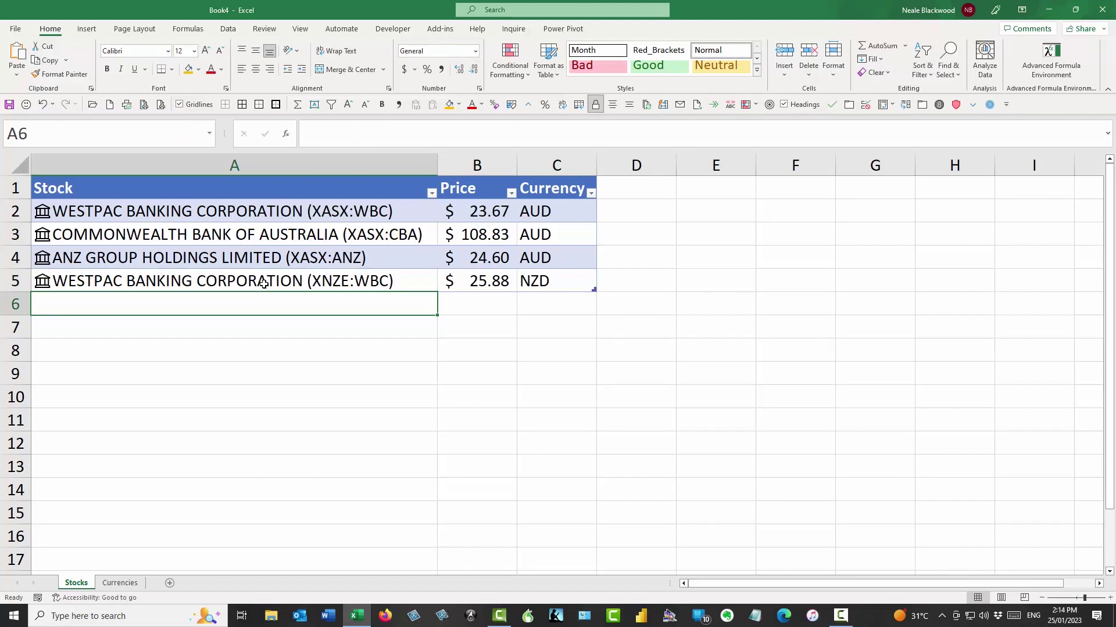
type("xnys:")
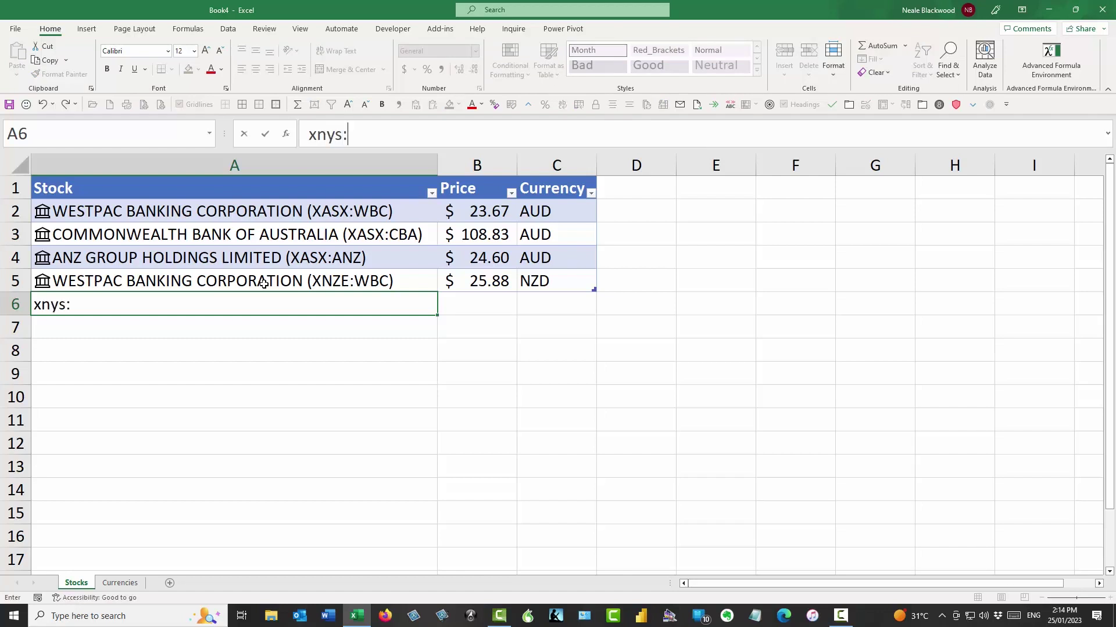
type("ibm")
key("Return")
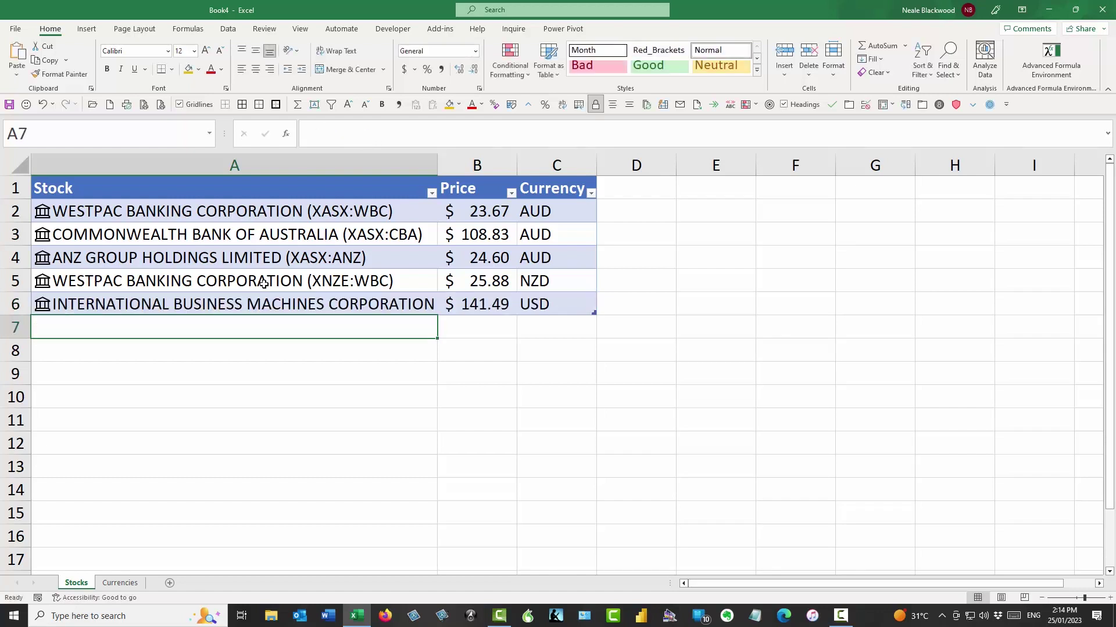
key("Up")
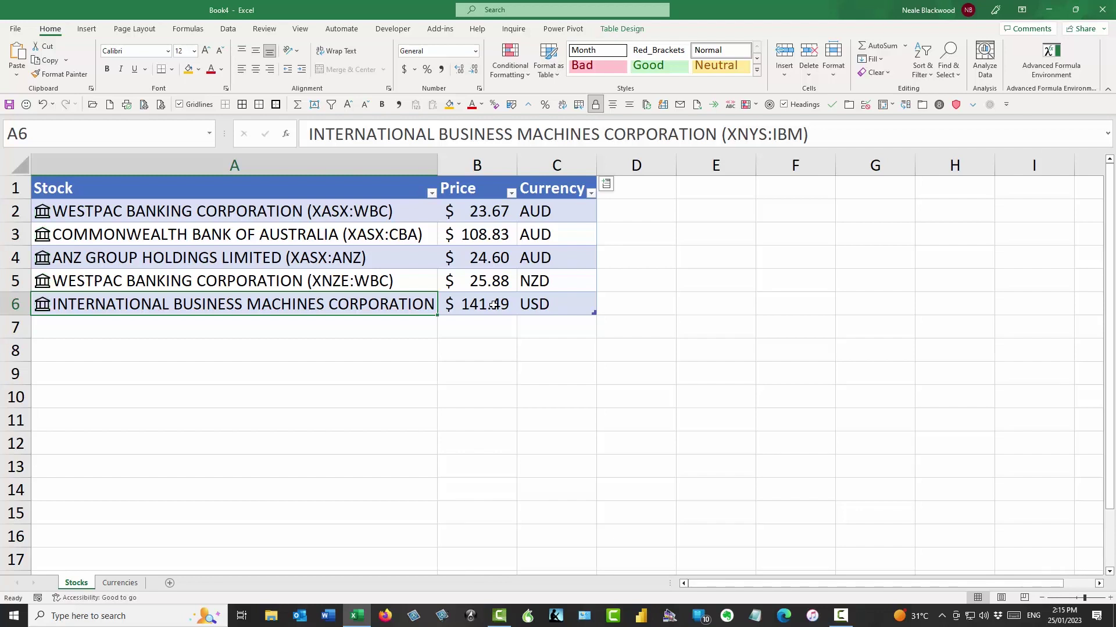
left_click(540, 280)
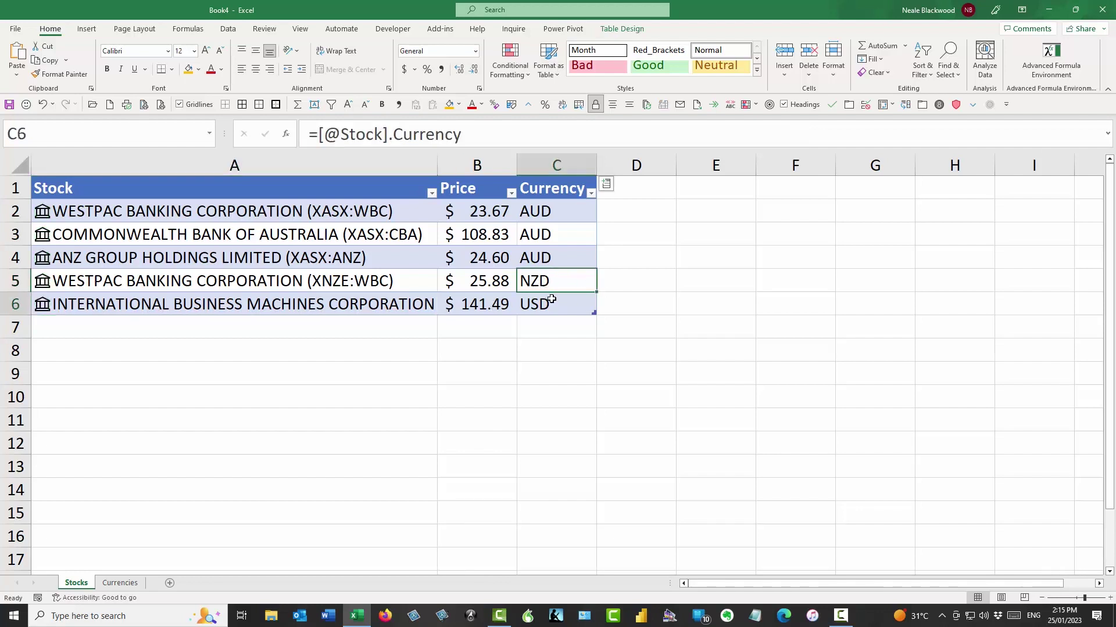
left_click(549, 298)
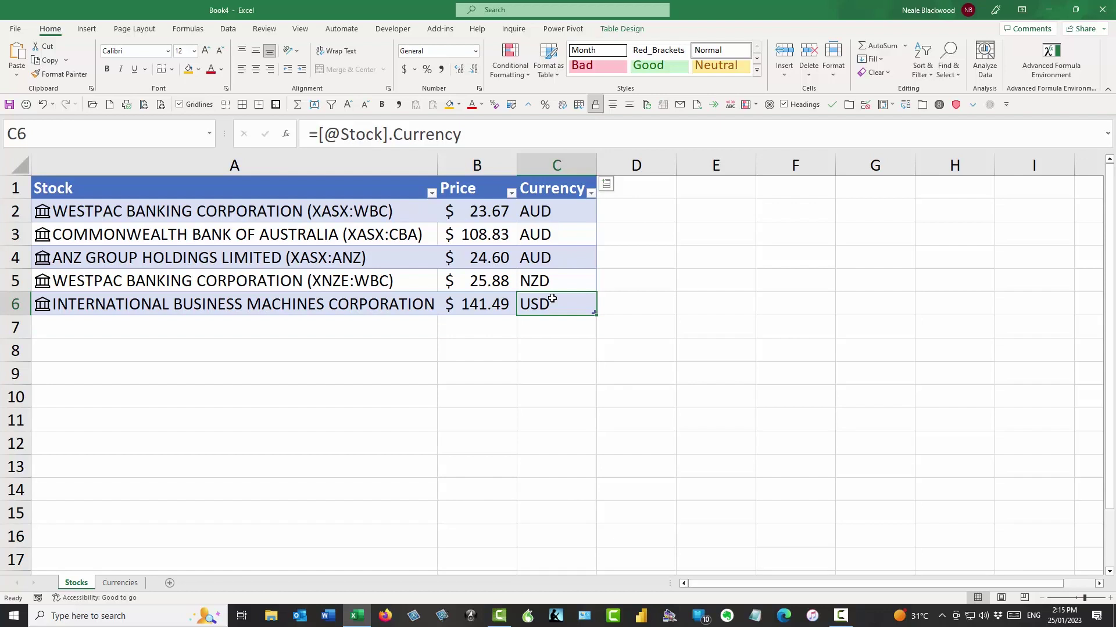
left_click(476, 275)
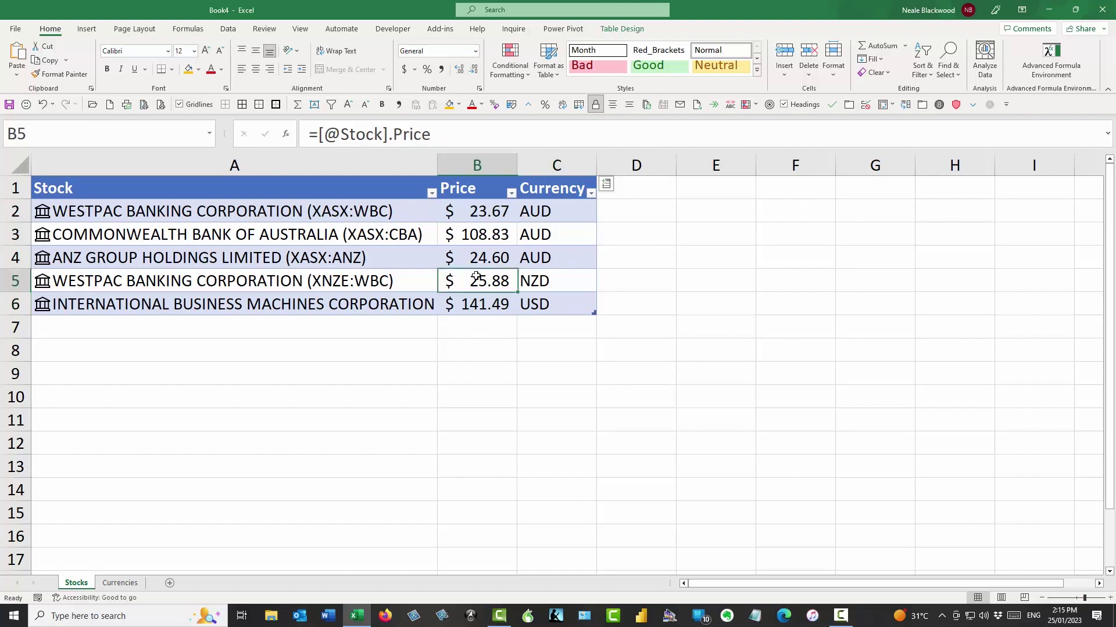
On the Currencies sheet, enter 'Exchange Rates' in A1 and nzd/aud in A2.
key("Left")
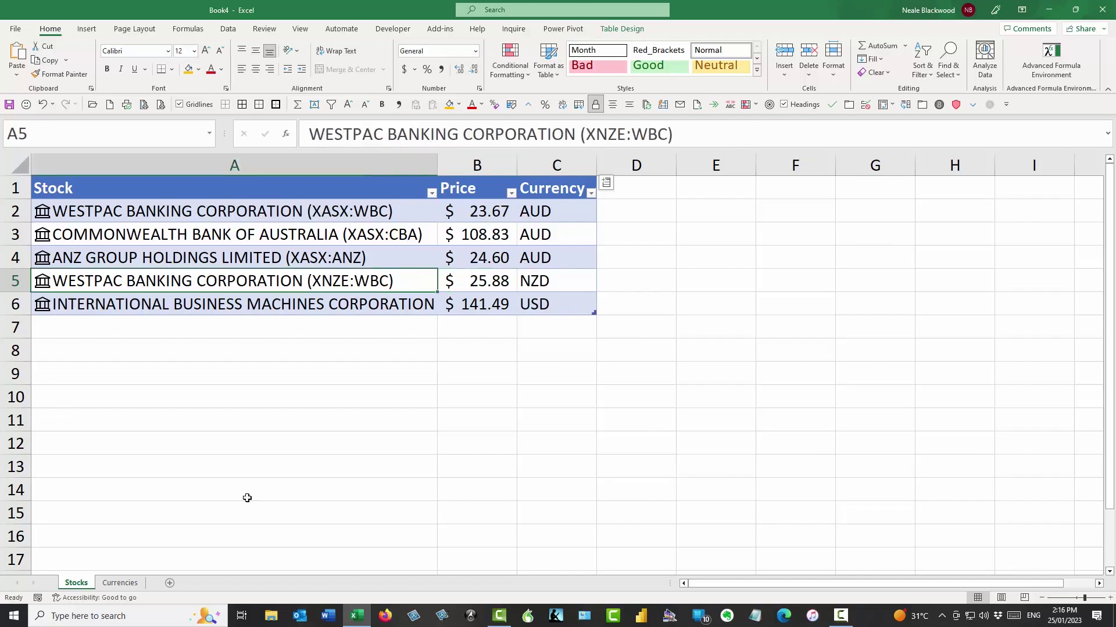
left_click(119, 582)
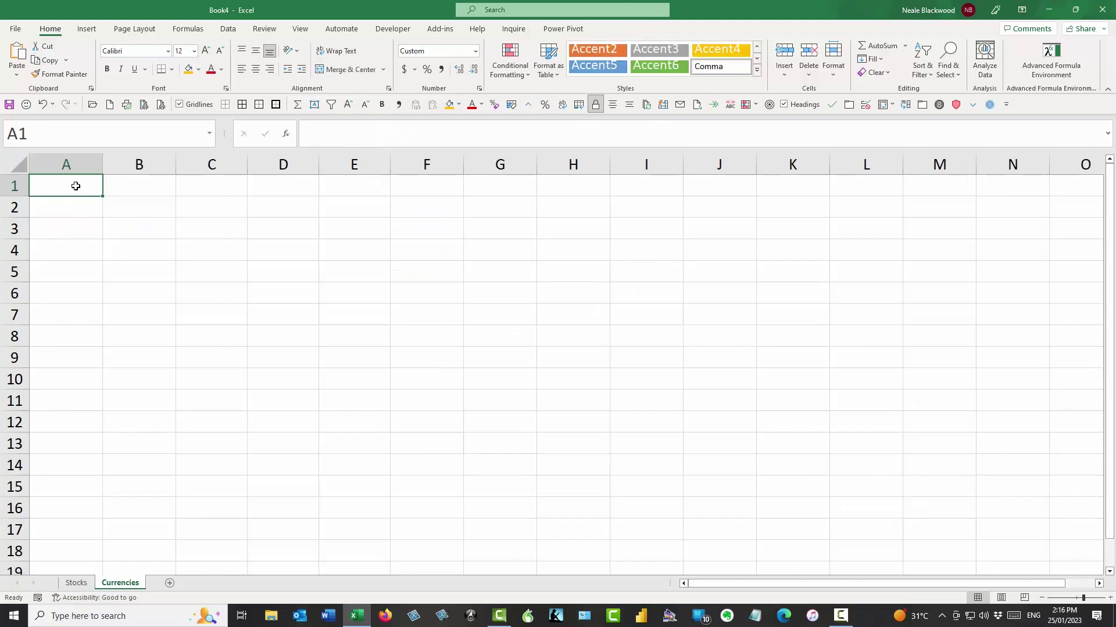
type("Exc")
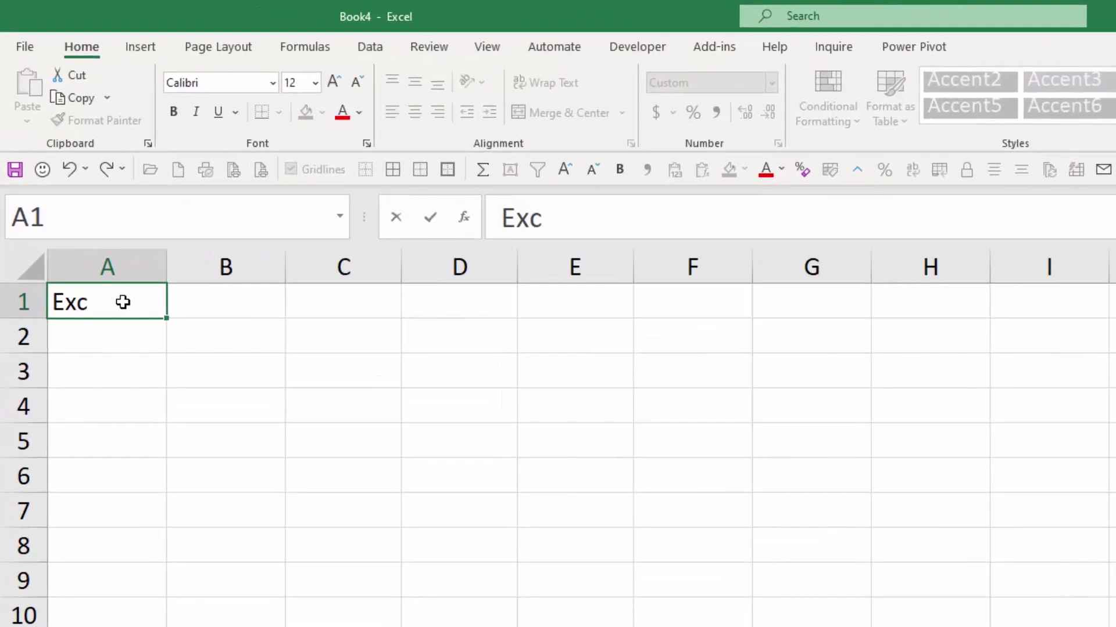
type("hange ")
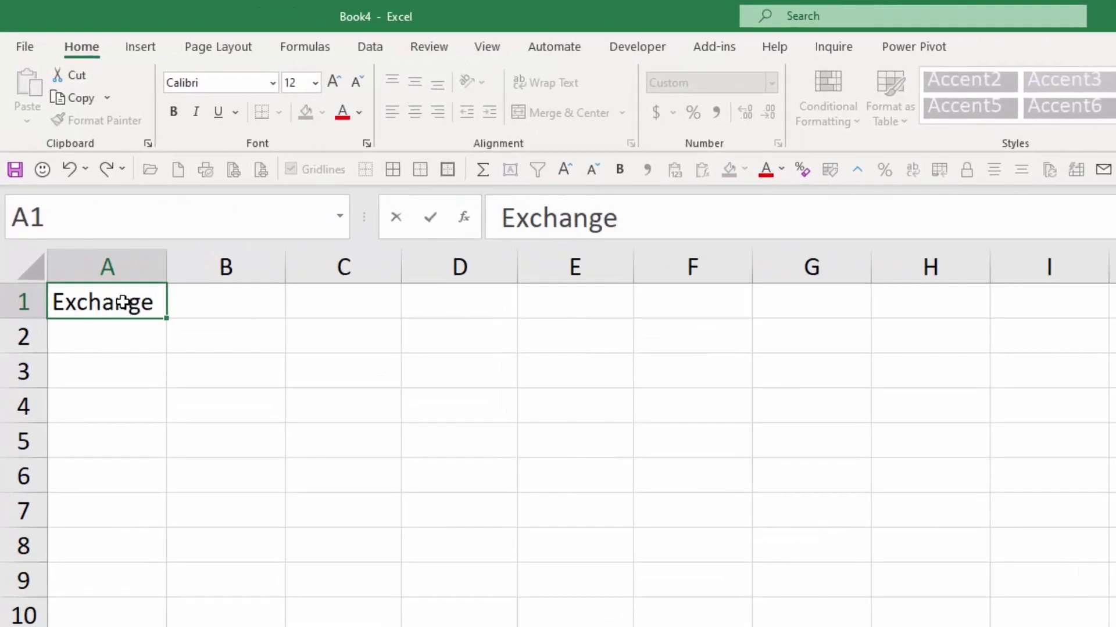
type("Rate")
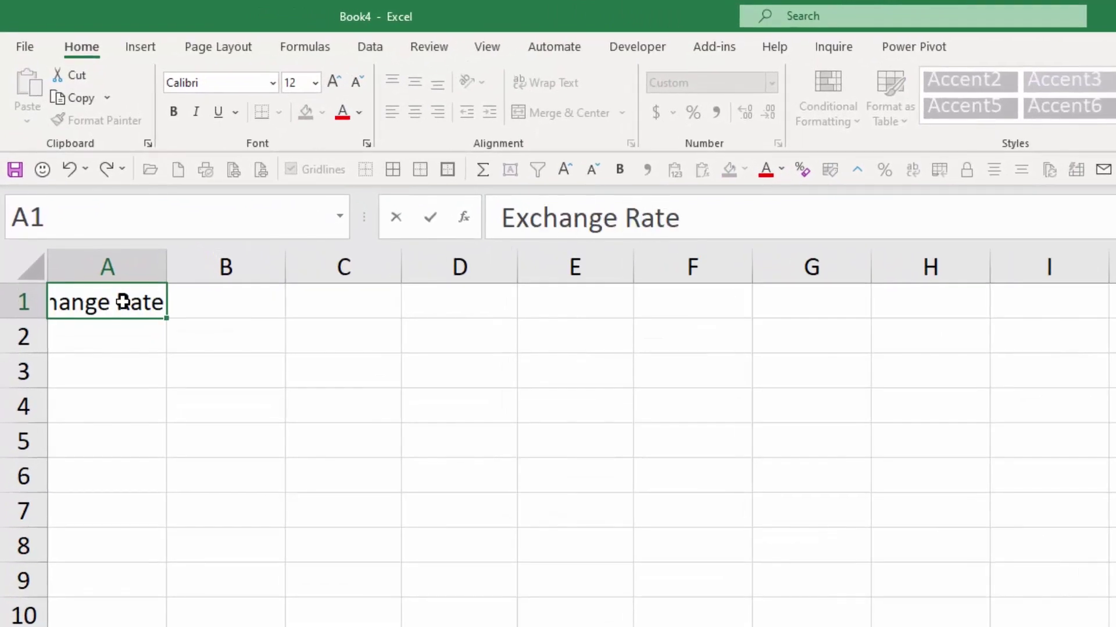
type("s")
key("Return")
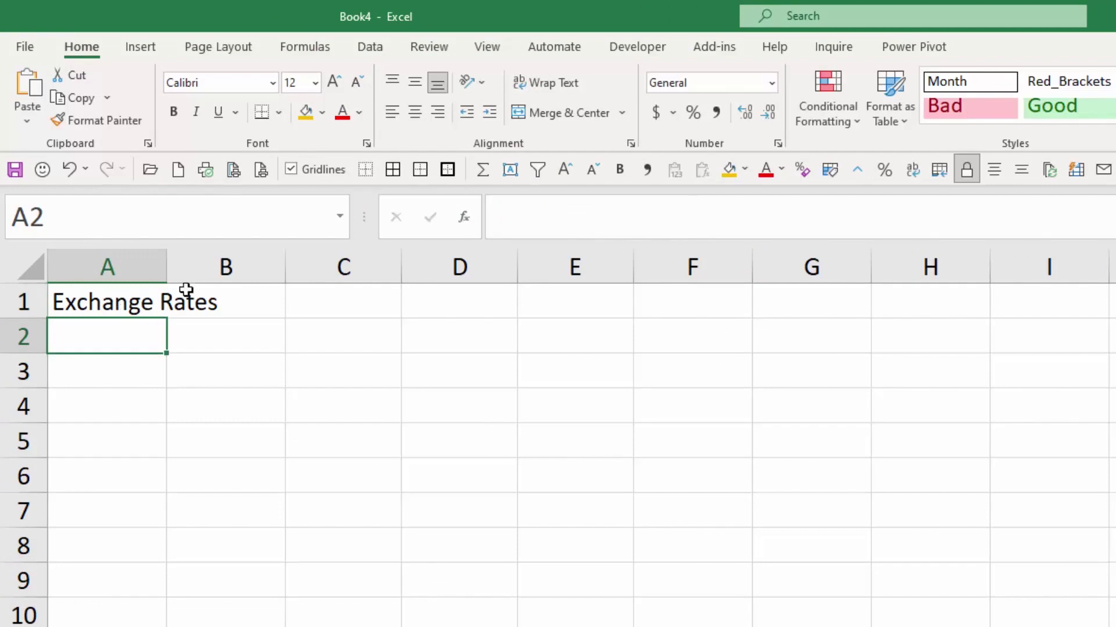
left_click_drag(167, 266, 231, 266)
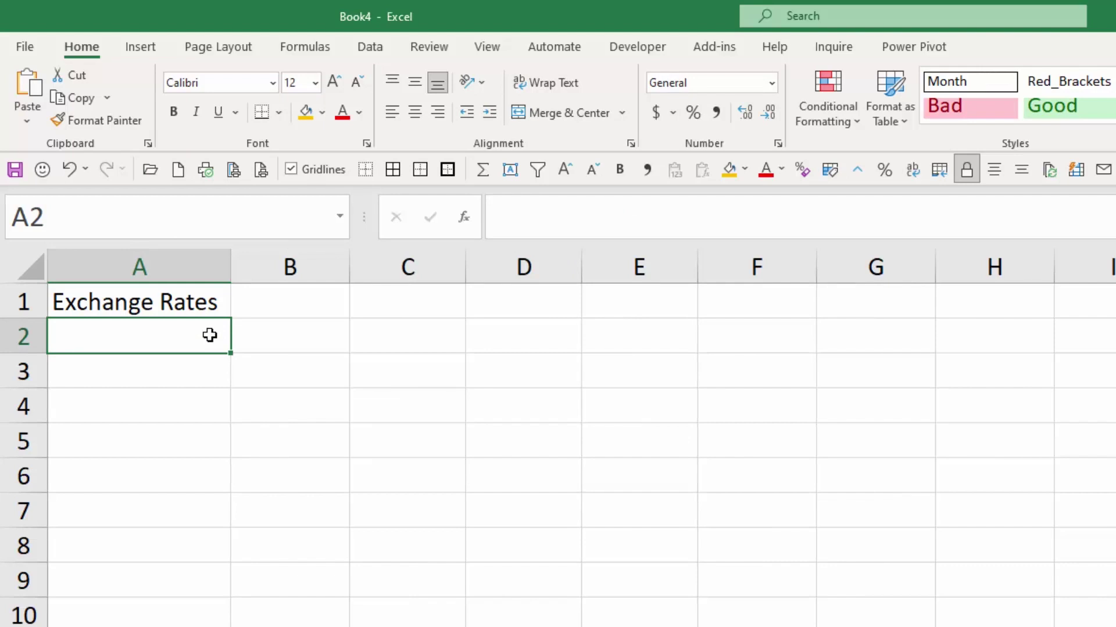
type("nzd/aud")
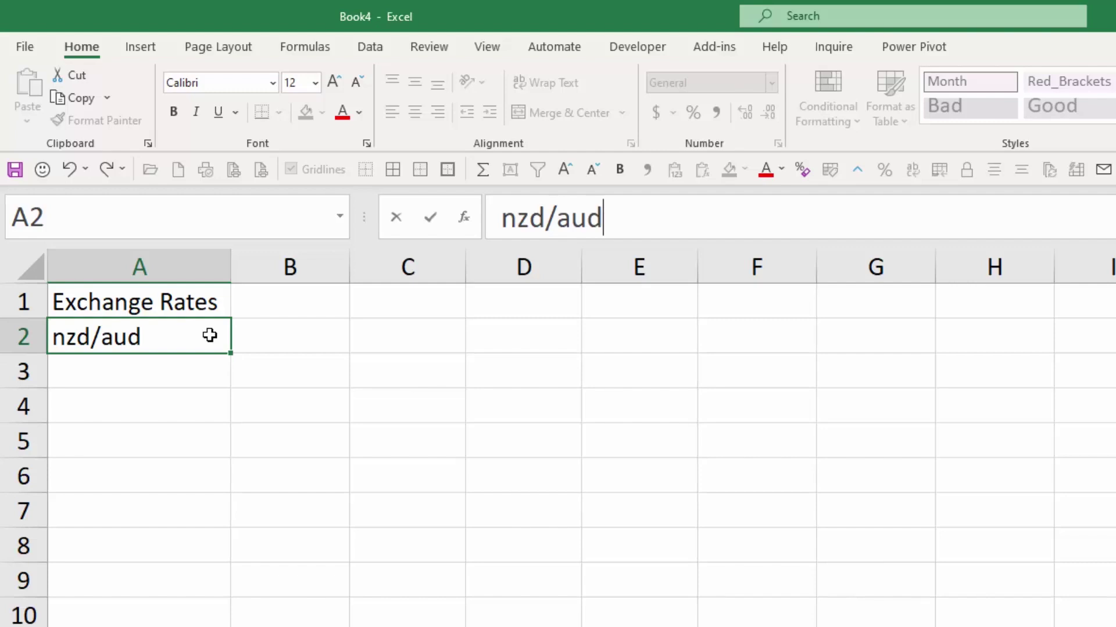
key("Return")
Convert NZD/AUD to the Currencies data type, widen column A, and add USD/AUD in A3.
left_click(209, 336)
left_click(373, 46)
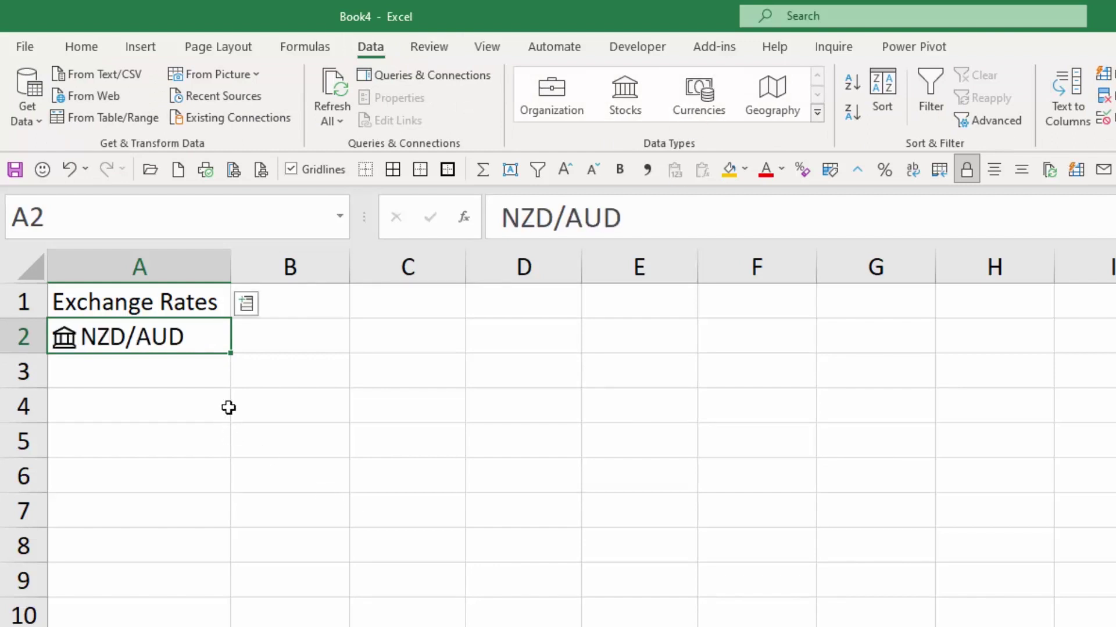
left_click_drag(232, 266, 278, 266)
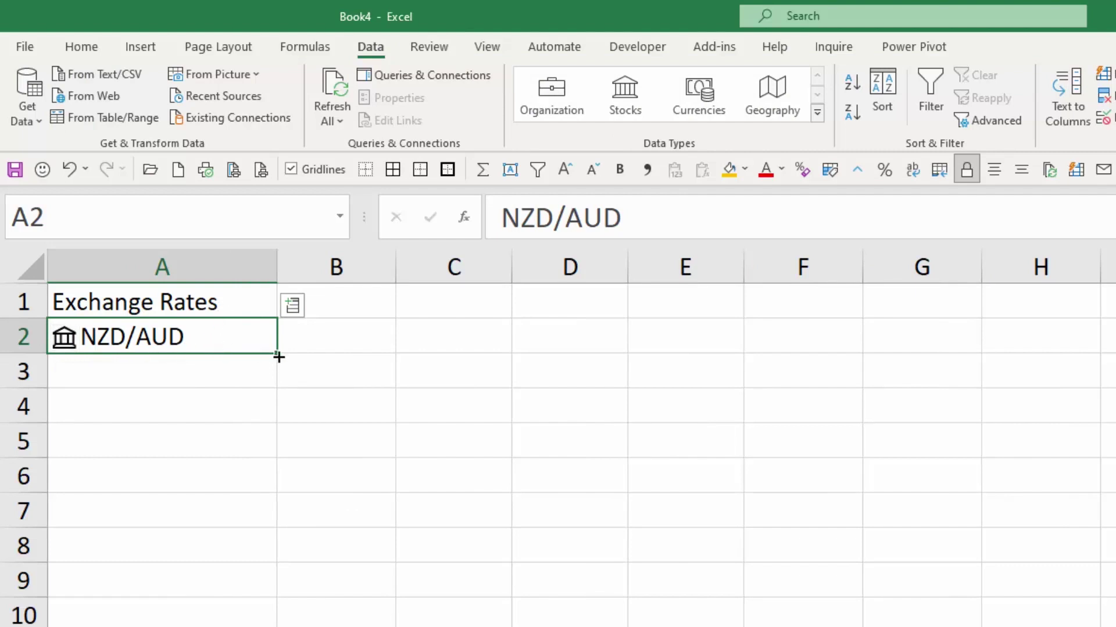
left_click_drag(278, 354, 284, 378)
left_click(219, 369)
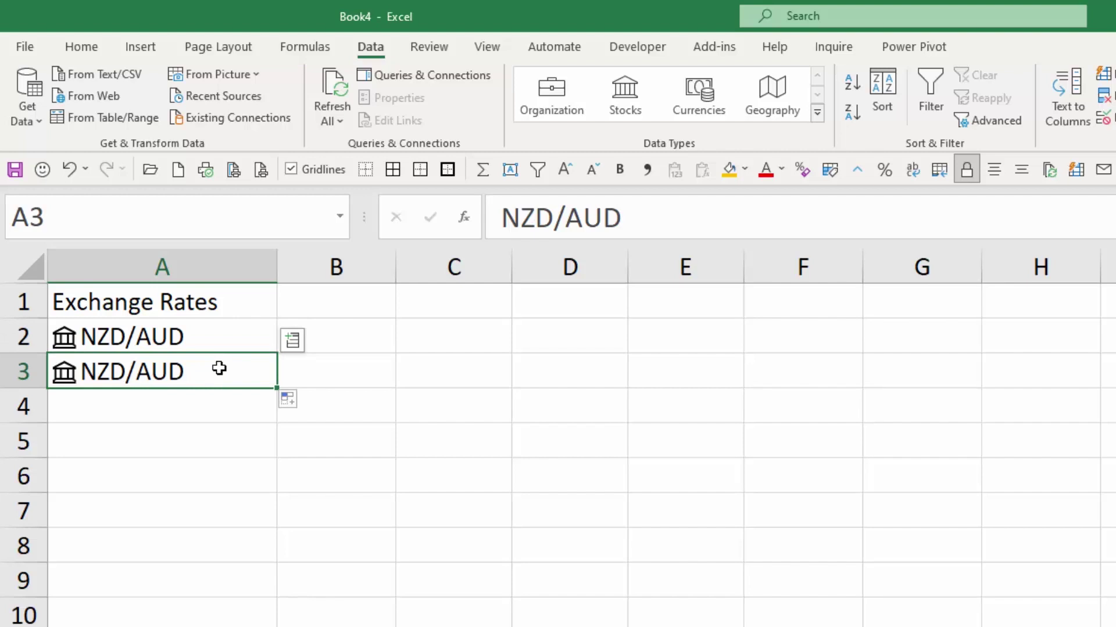
type("USD/AUD")
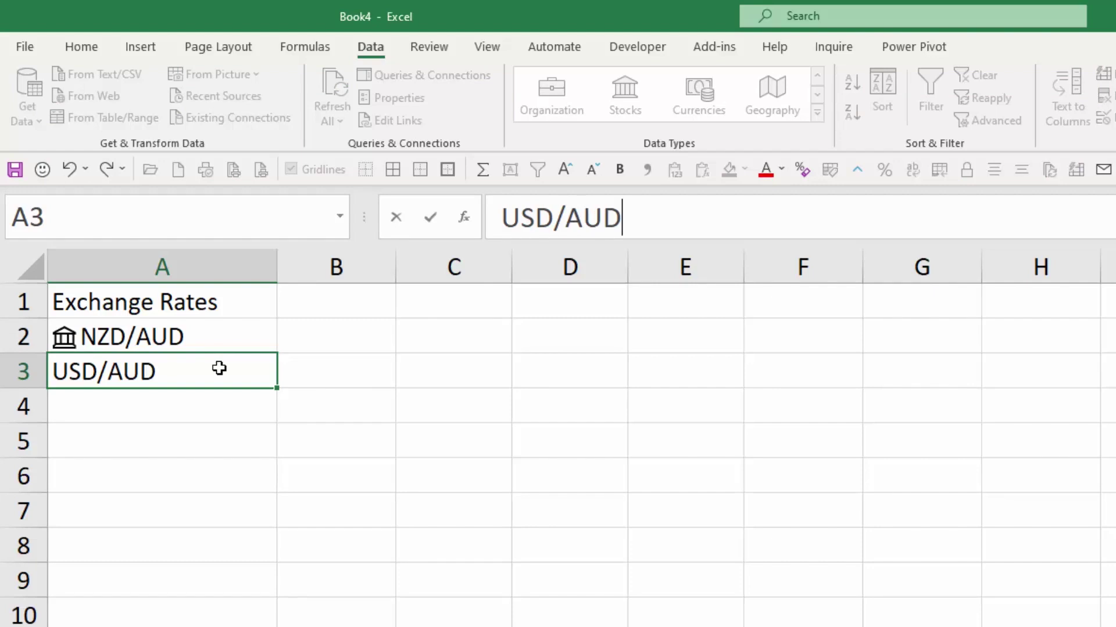
key("Return")
left_click(219, 369)
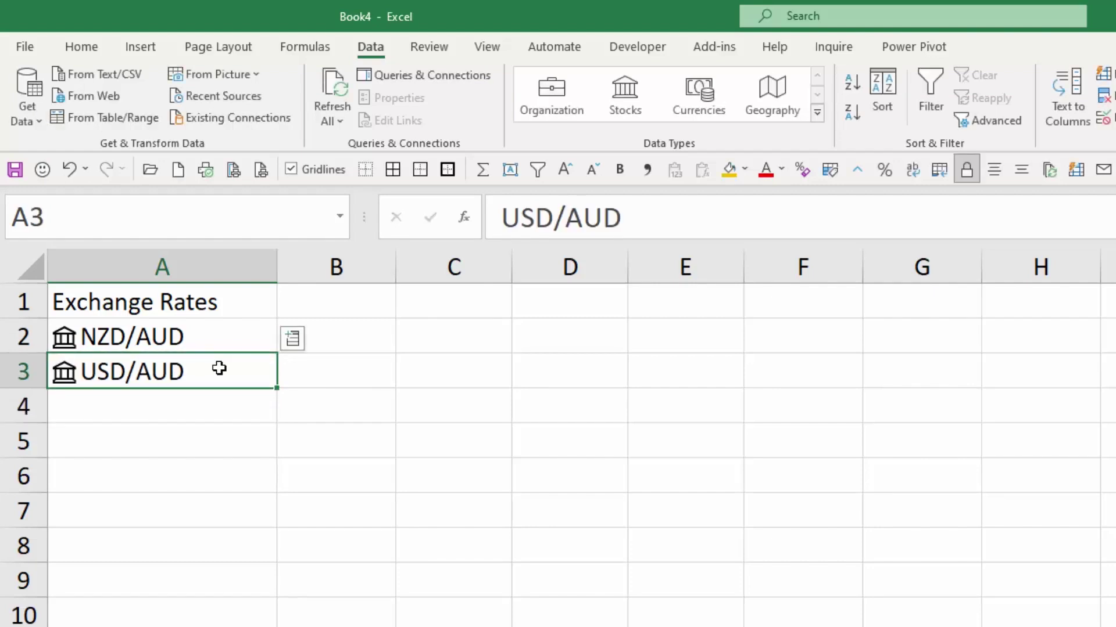
key("Up")
key("Up")
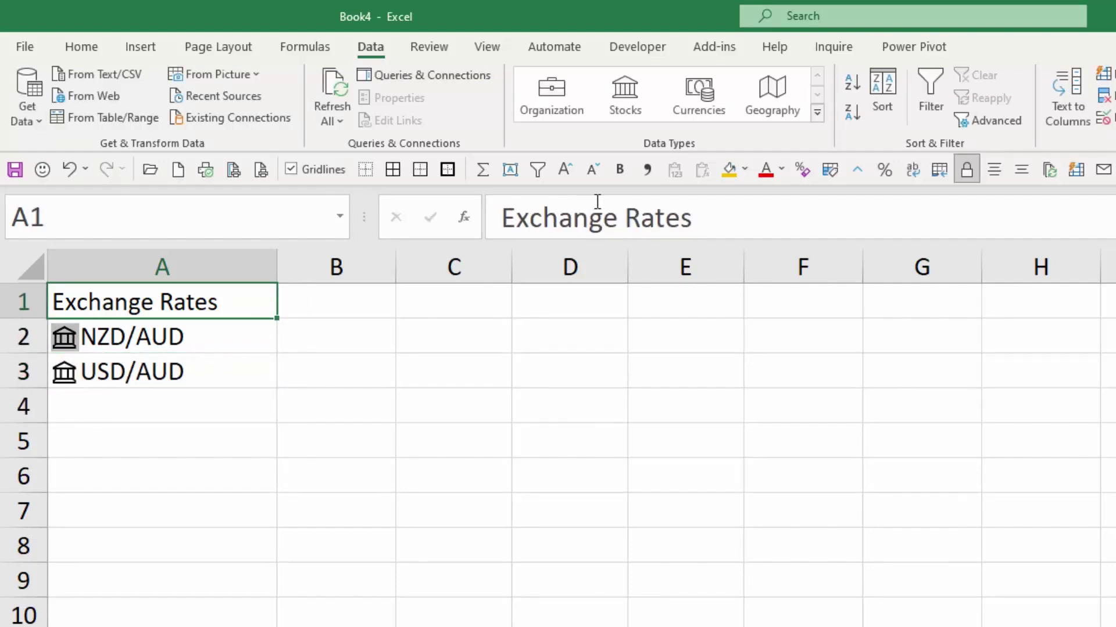
Format A1:A3 as a green table and add a 'Price' column header in B1.
left_click(86, 49)
left_click(893, 94)
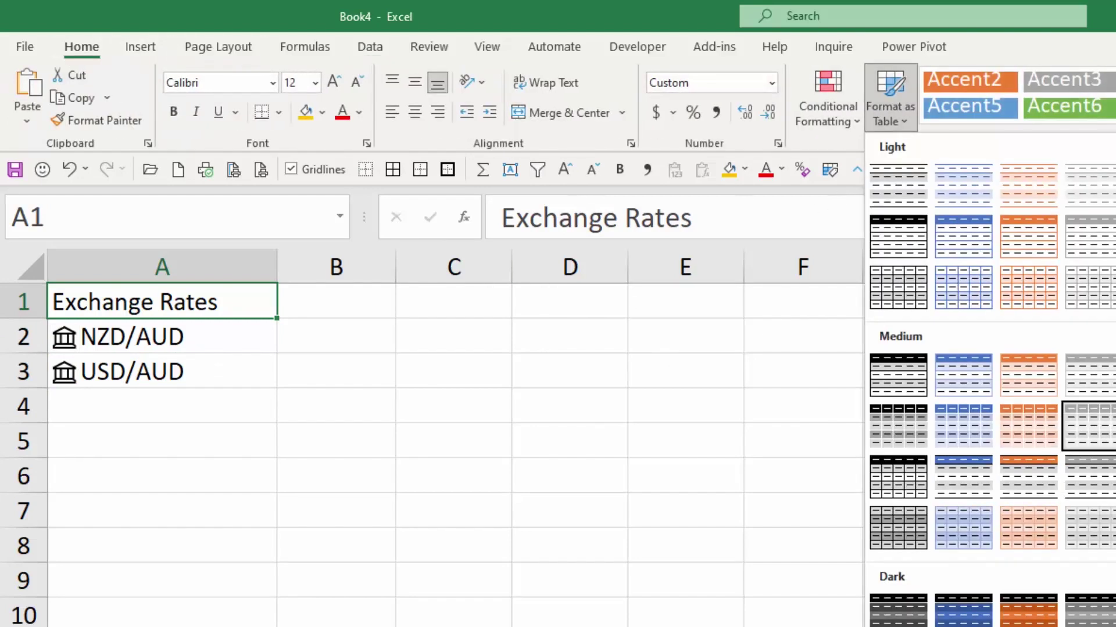
left_click(964, 375)
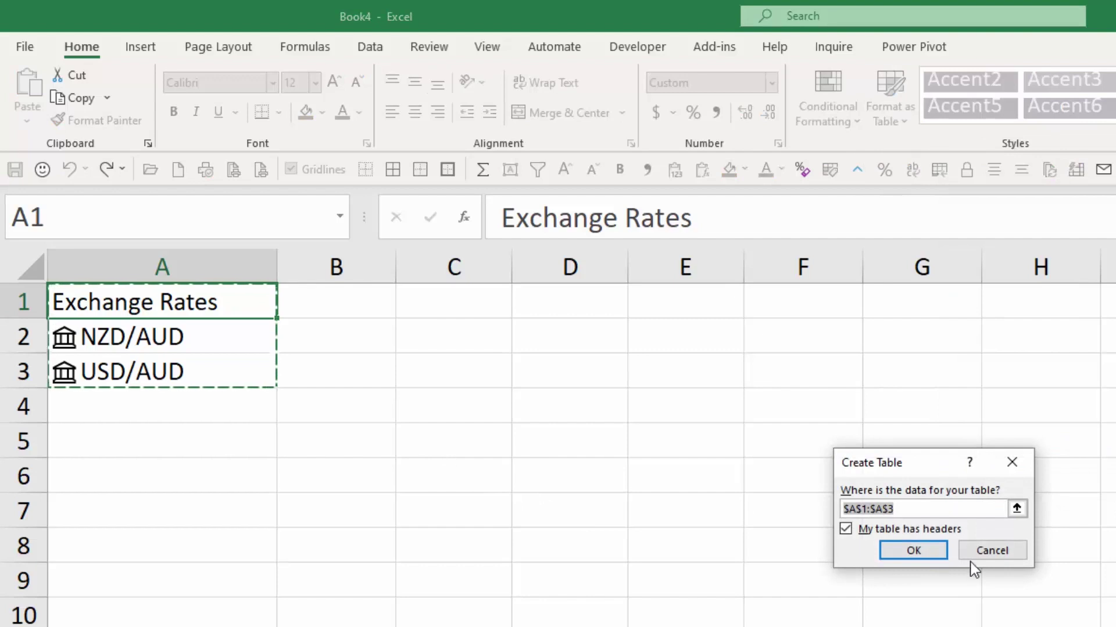
left_click(926, 553)
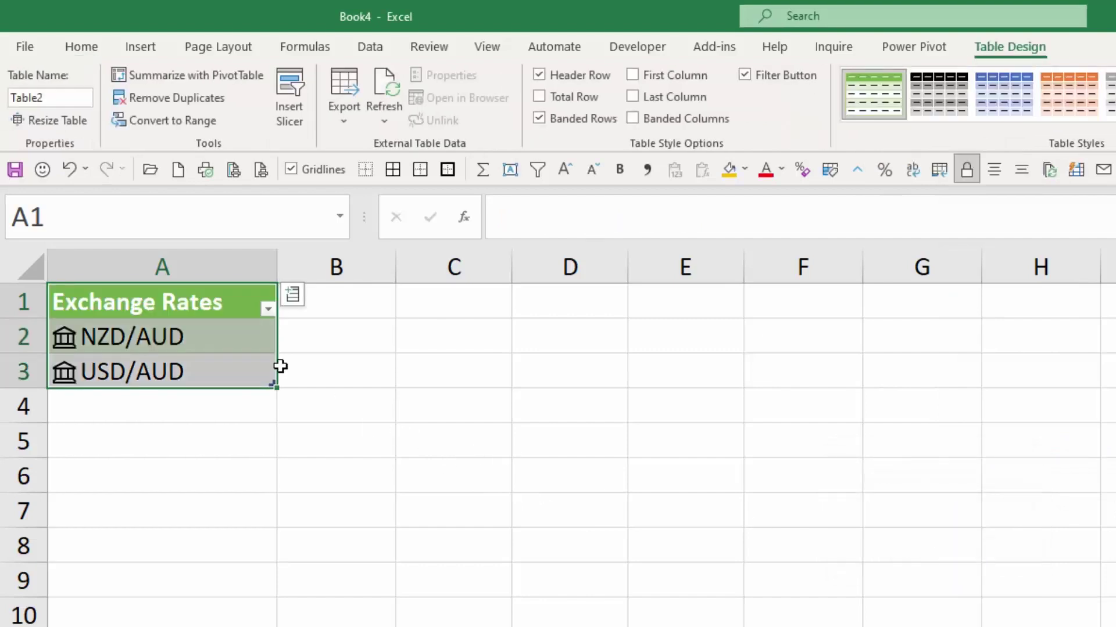
left_click(353, 303)
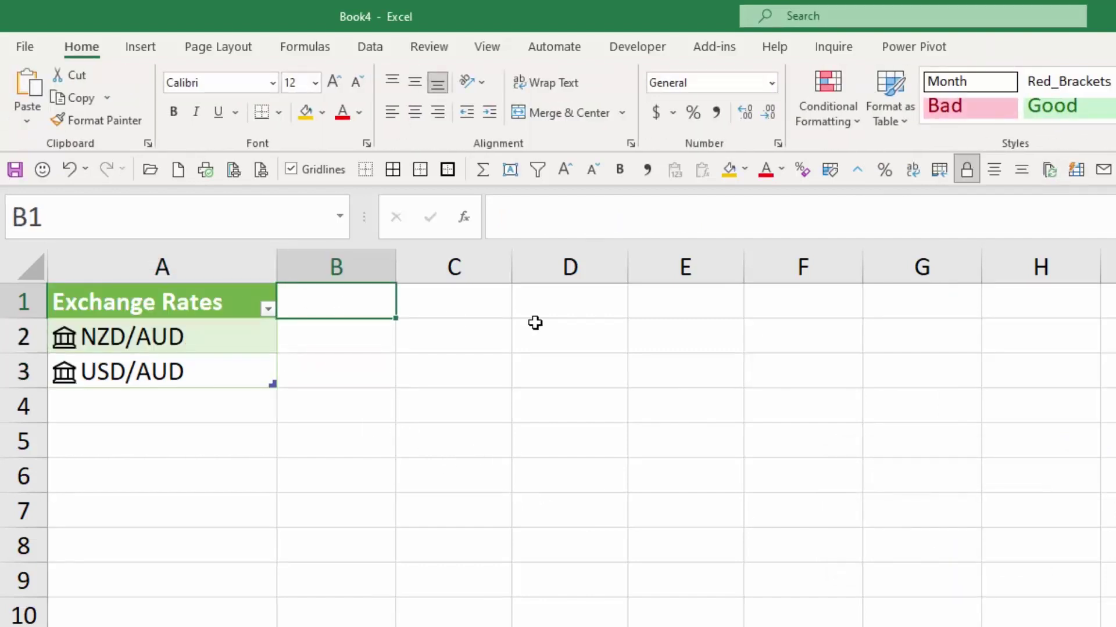
type("Price")
key("Return")
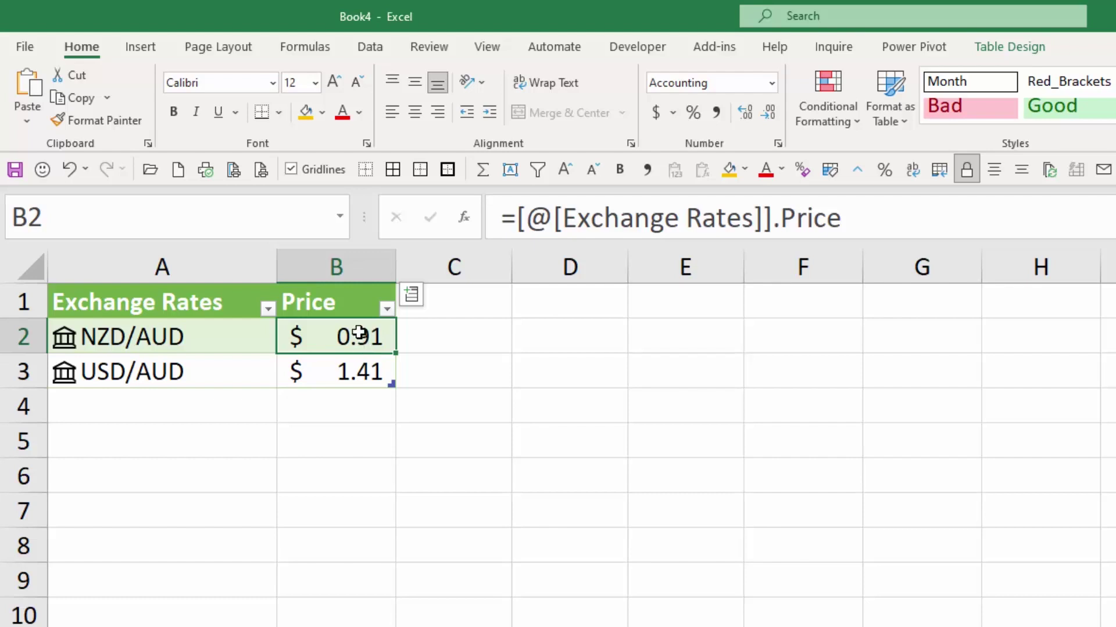
Apply the Currency number format to B2:B3 so the rates read $0.91 and $1.41.
left_click(367, 370)
left_click(368, 342)
left_click(364, 368)
left_click(369, 341)
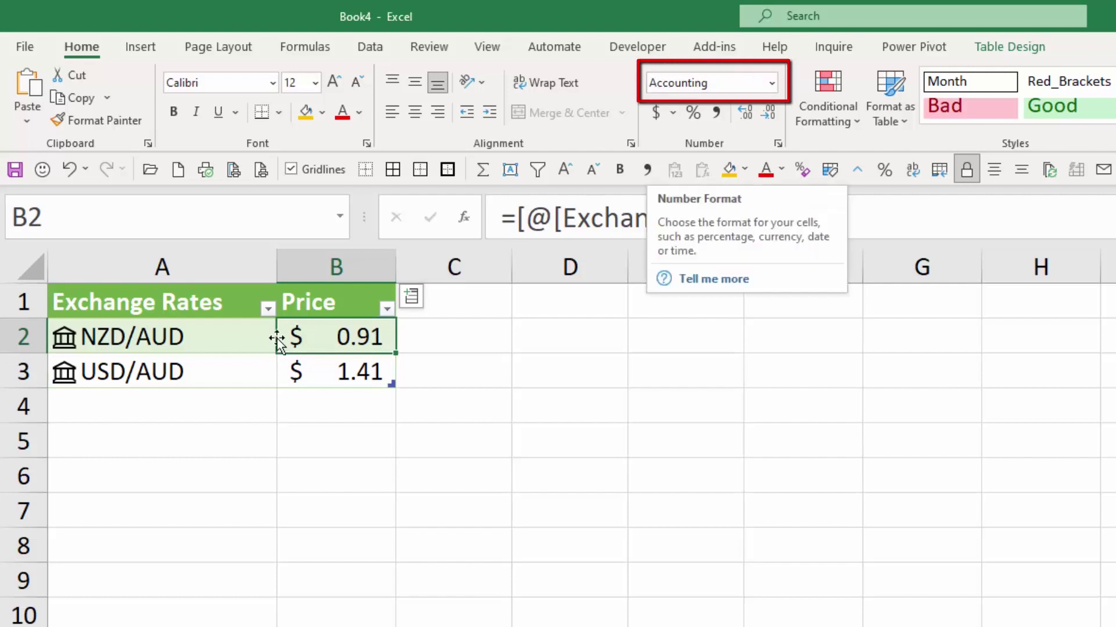
left_click_drag(333, 337, 353, 370)
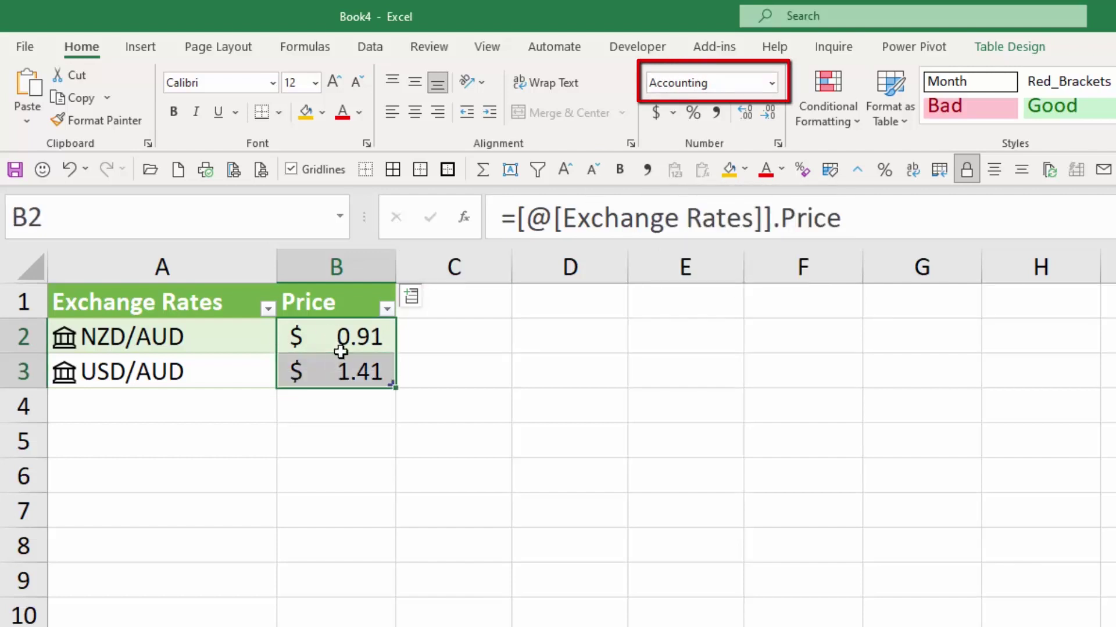
left_click(771, 82)
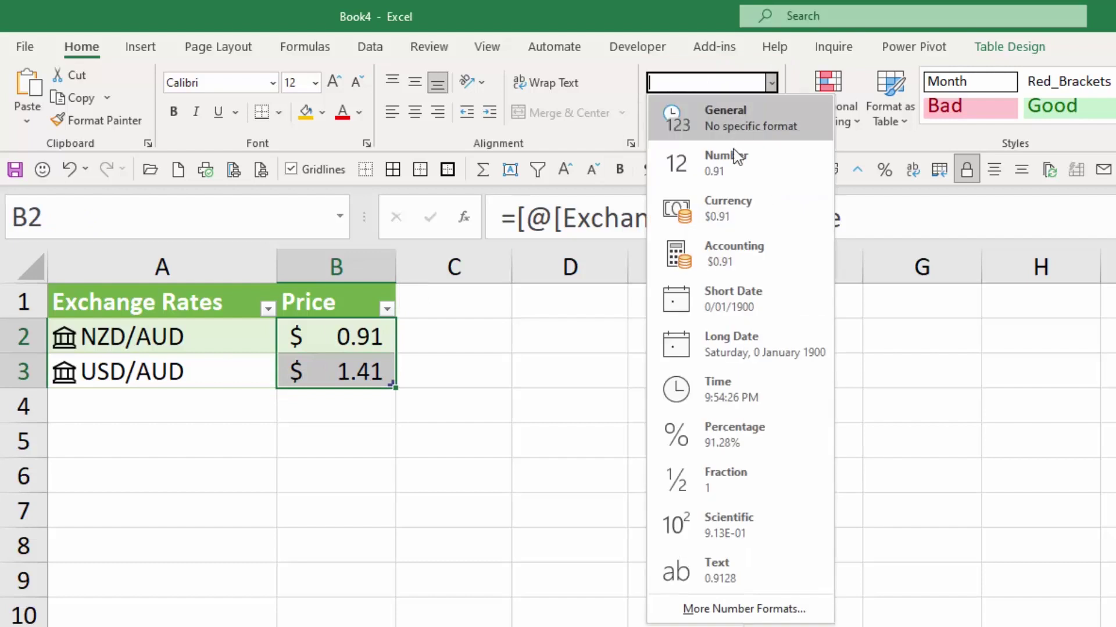
left_click(742, 212)
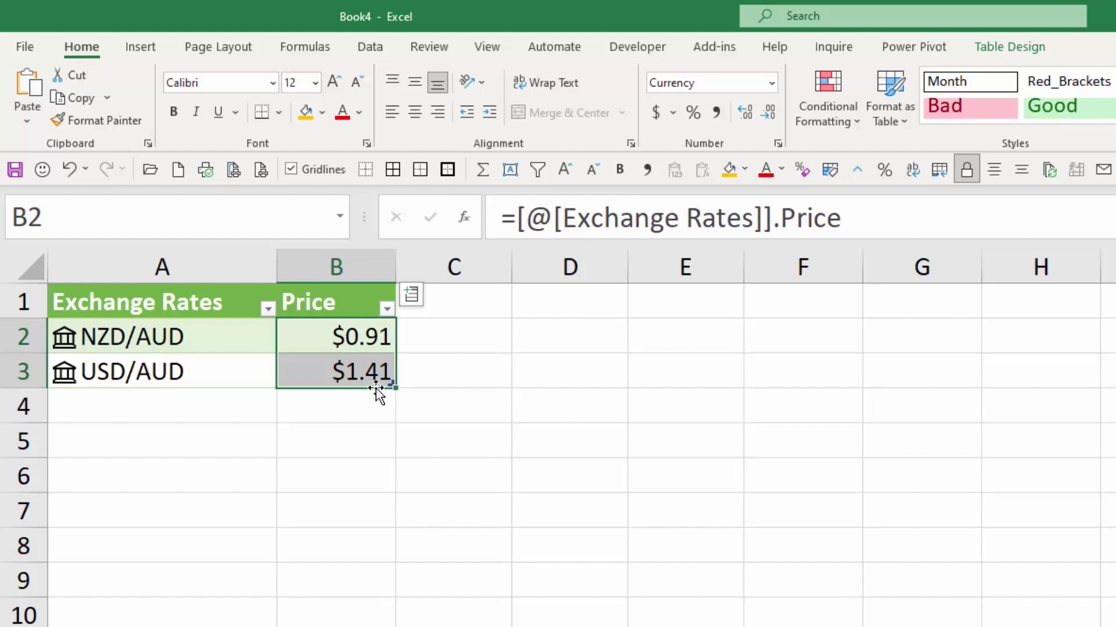
left_click(453, 302)
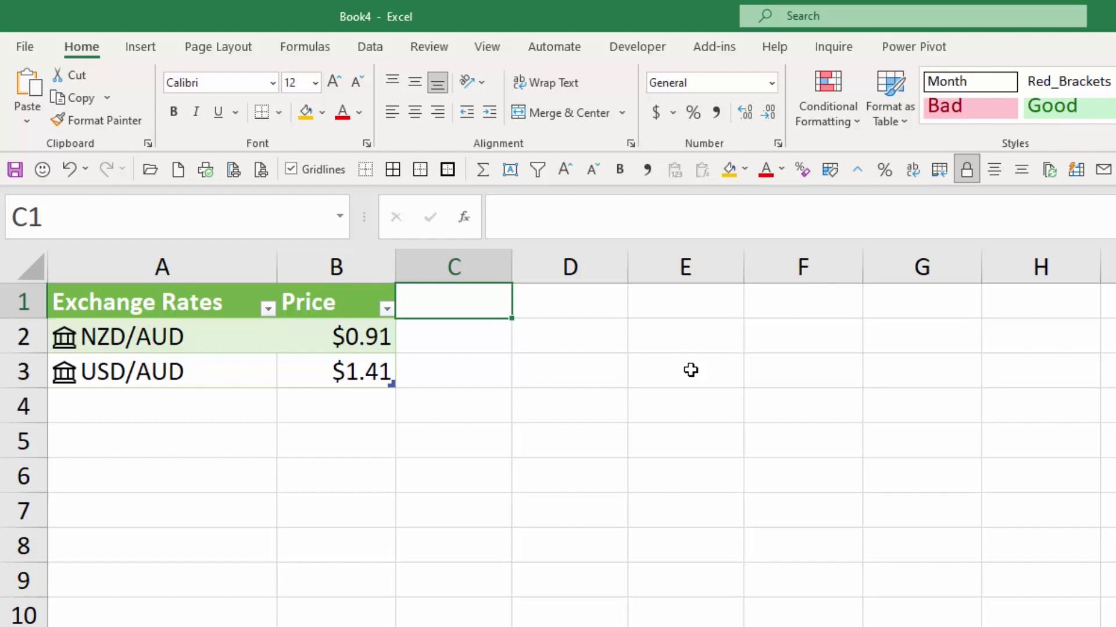
type("Code")
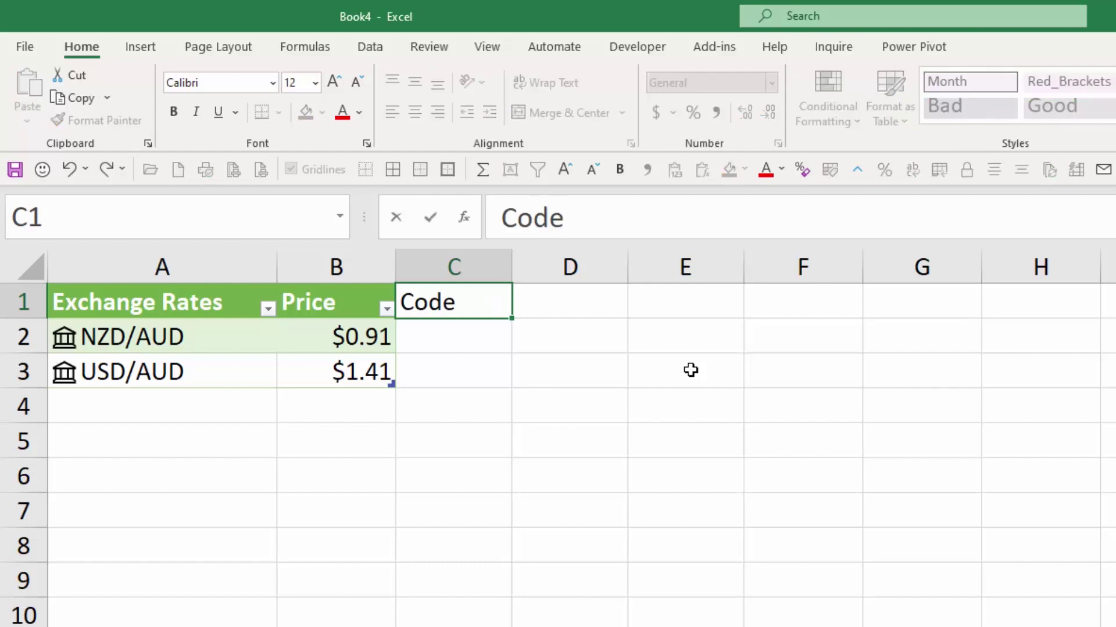
Add the Code heading in C1 and refresh the linked currency data.
key("Return")
left_click(227, 335)
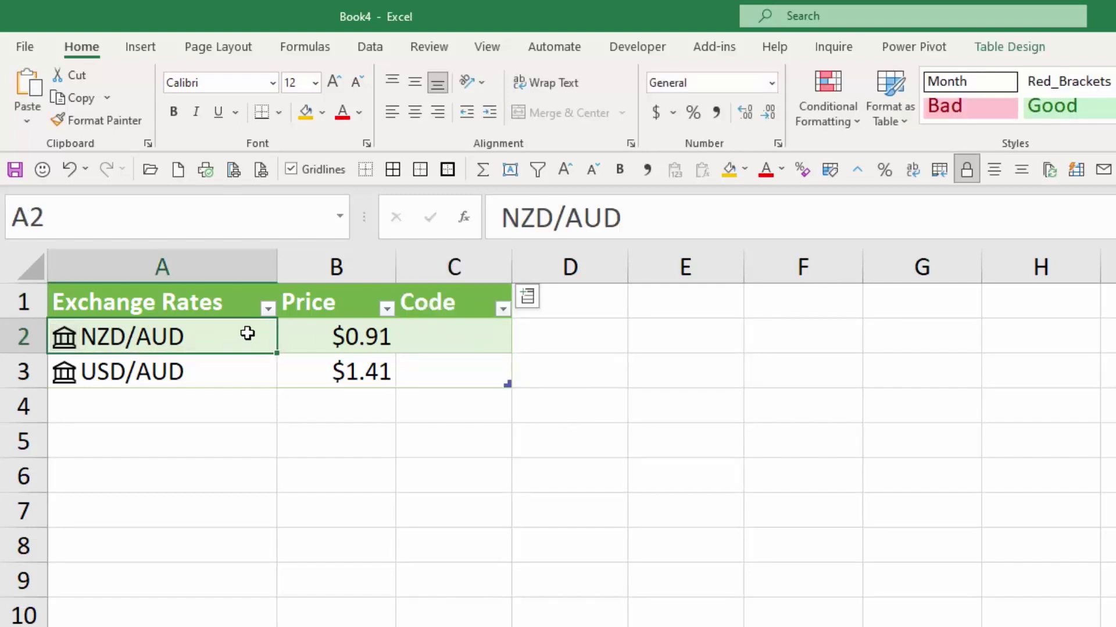
left_click(436, 330)
left_click(226, 337)
left_click(449, 338)
left_click(224, 334)
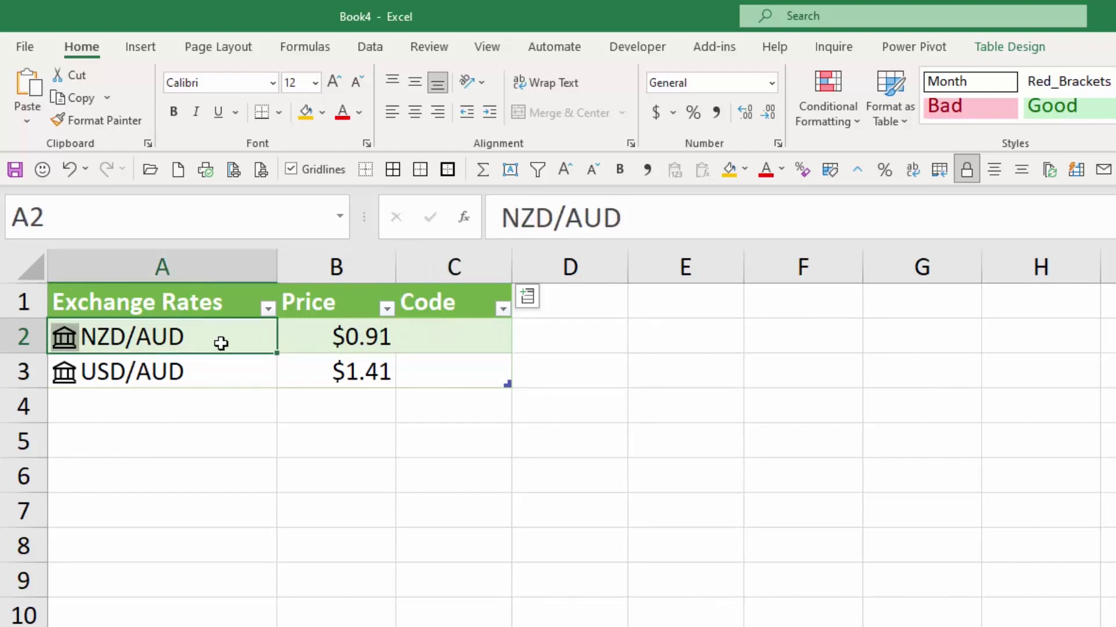
left_click(466, 340)
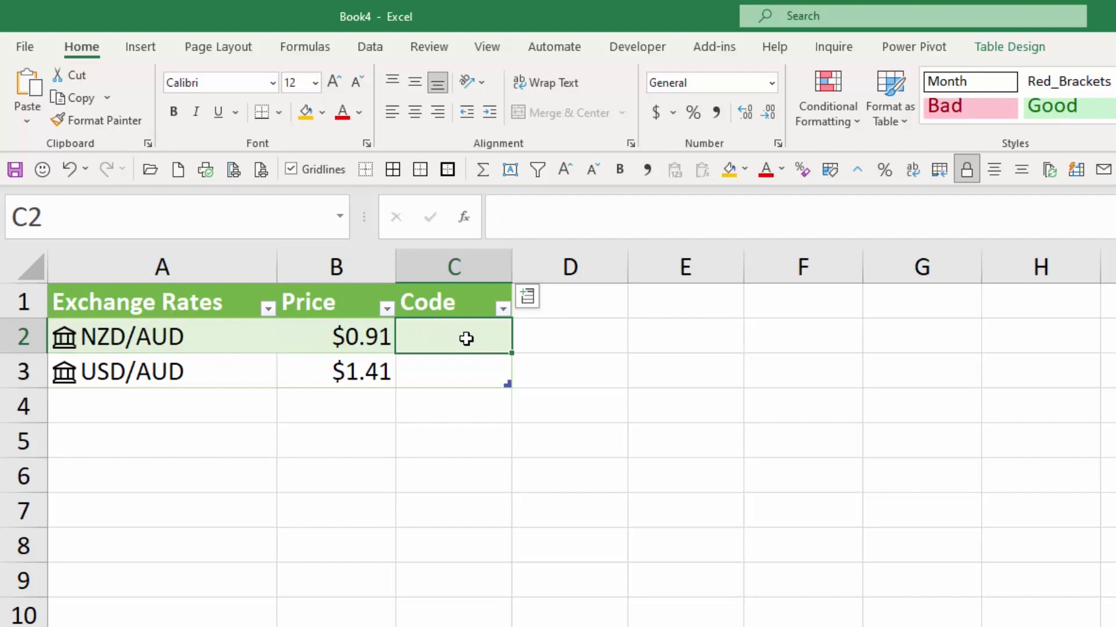
key("ctrl+alt+F5")
type("=left")
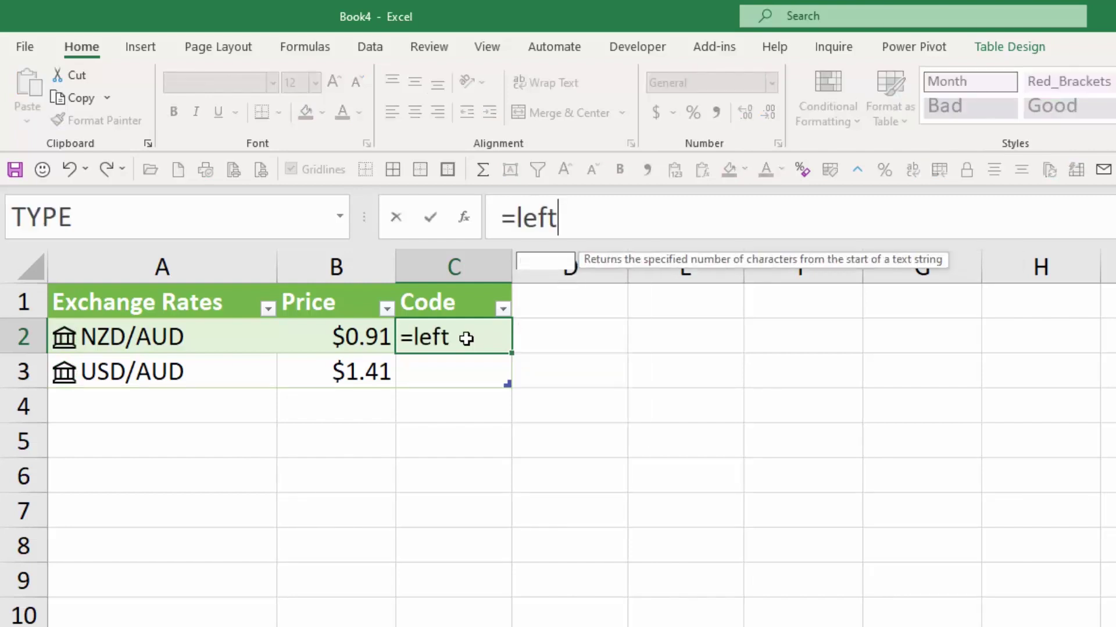
type("(")
Enter =LEFT(Exchange Rates ticker symbol, 3) in C2, giving NZD and USD.
key("Left")
key("Left")
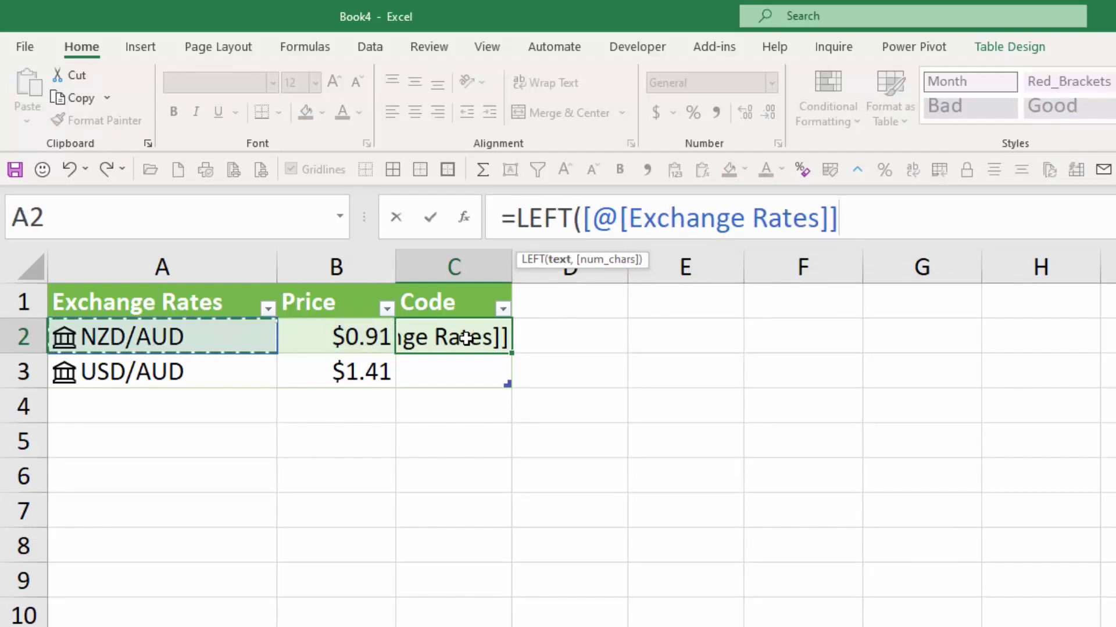
type(".")
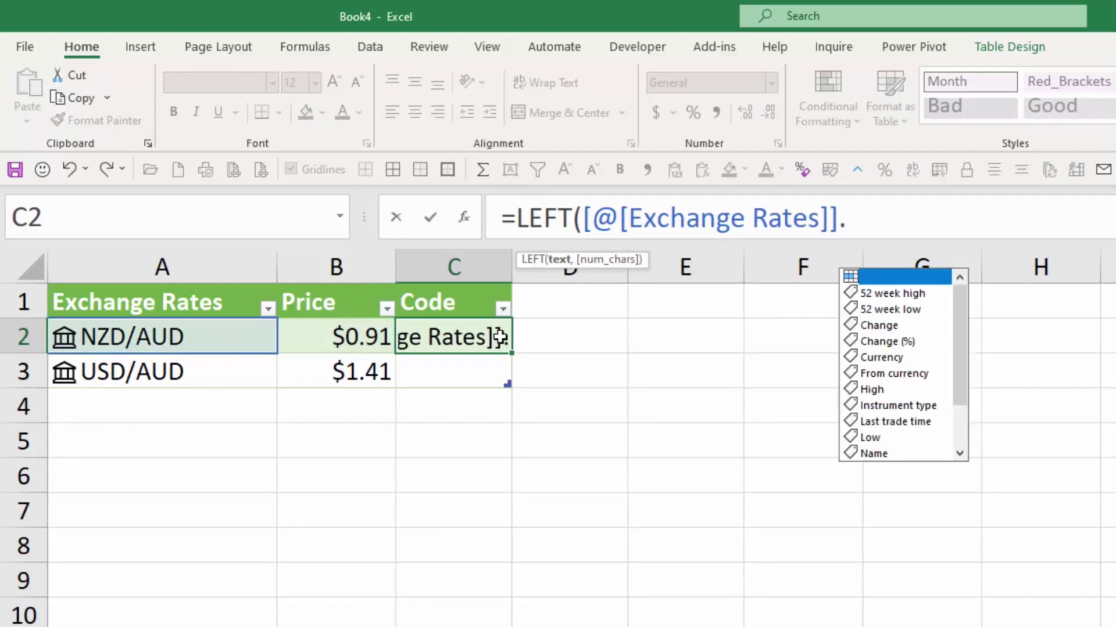
left_click(963, 436)
left_click(904, 452)
double_click(904, 452)
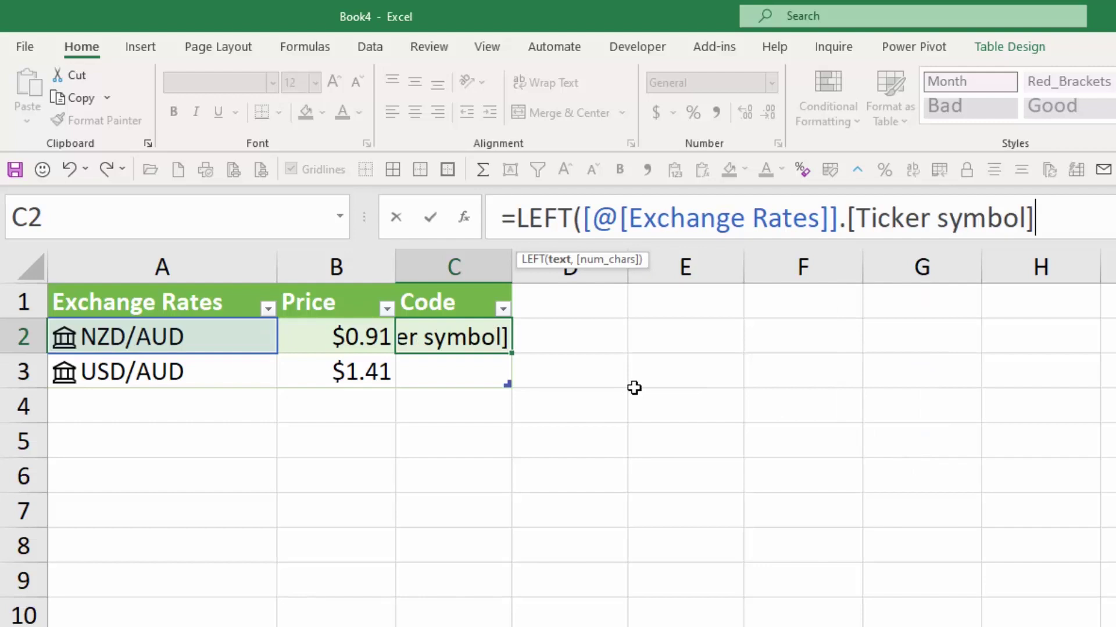
type(",3)")
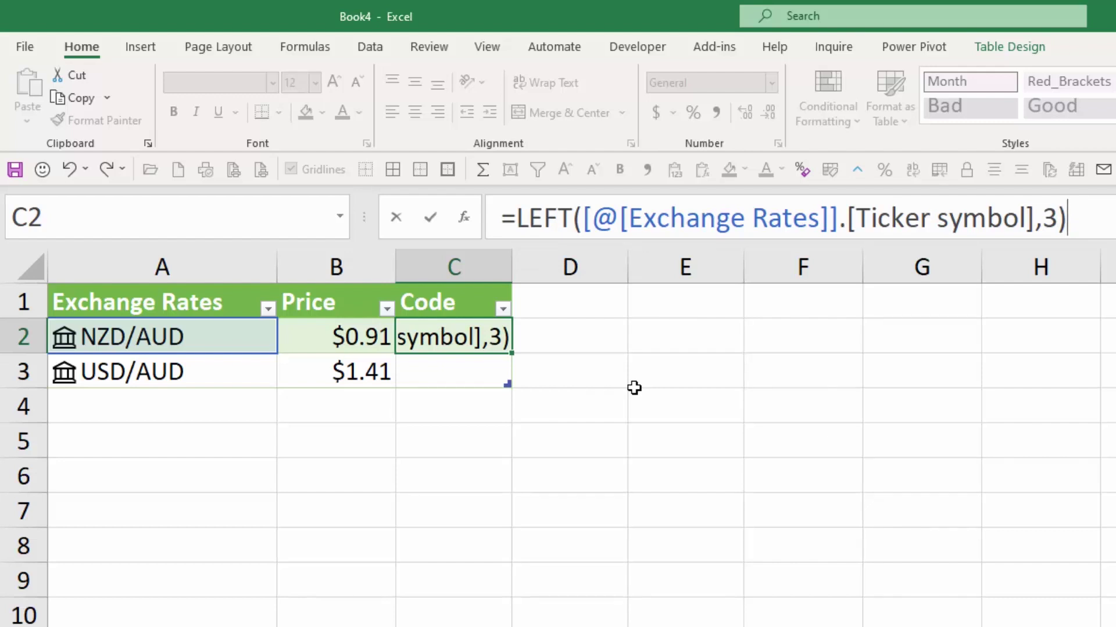
key("Return")
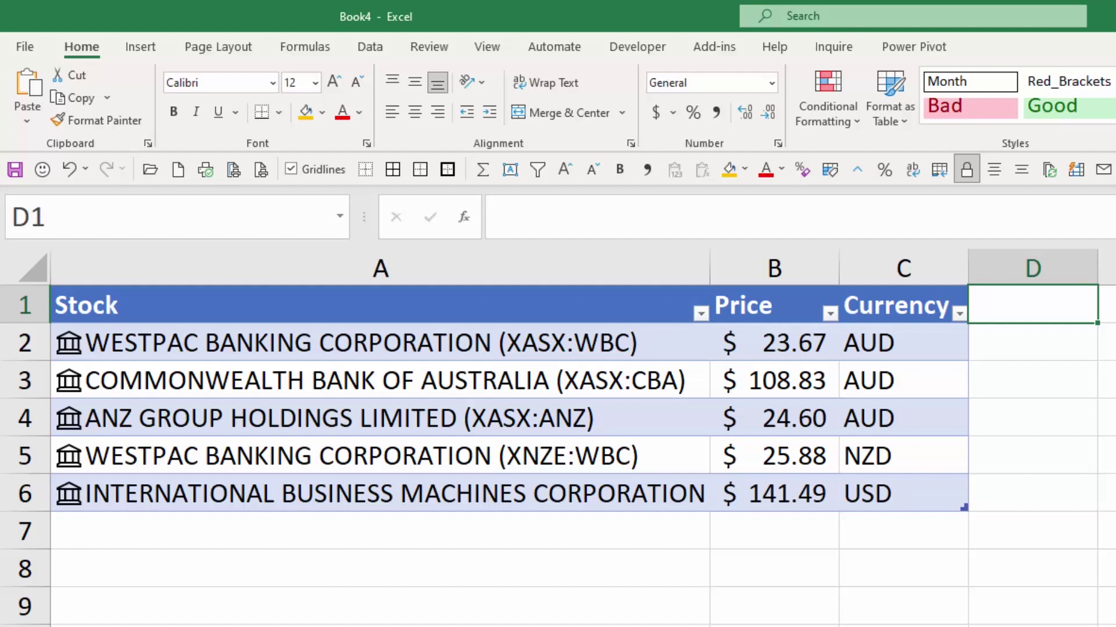
type("Exchange Rate")
Add the Exchange Rate heading and start an IF testing whether Currency is AUD.
key("Return")
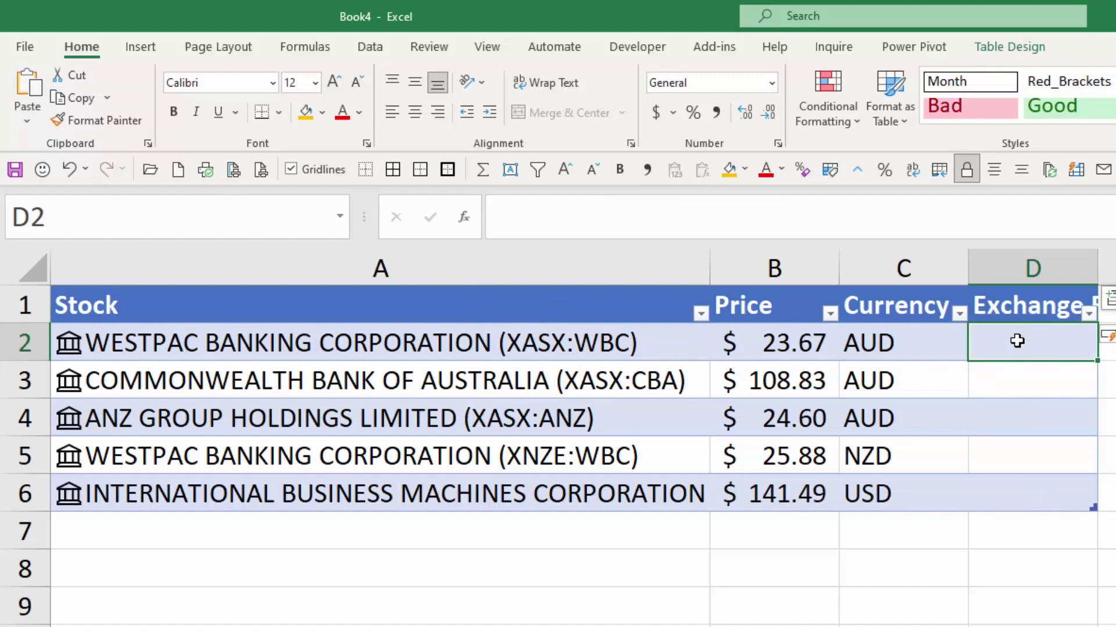
type("=")
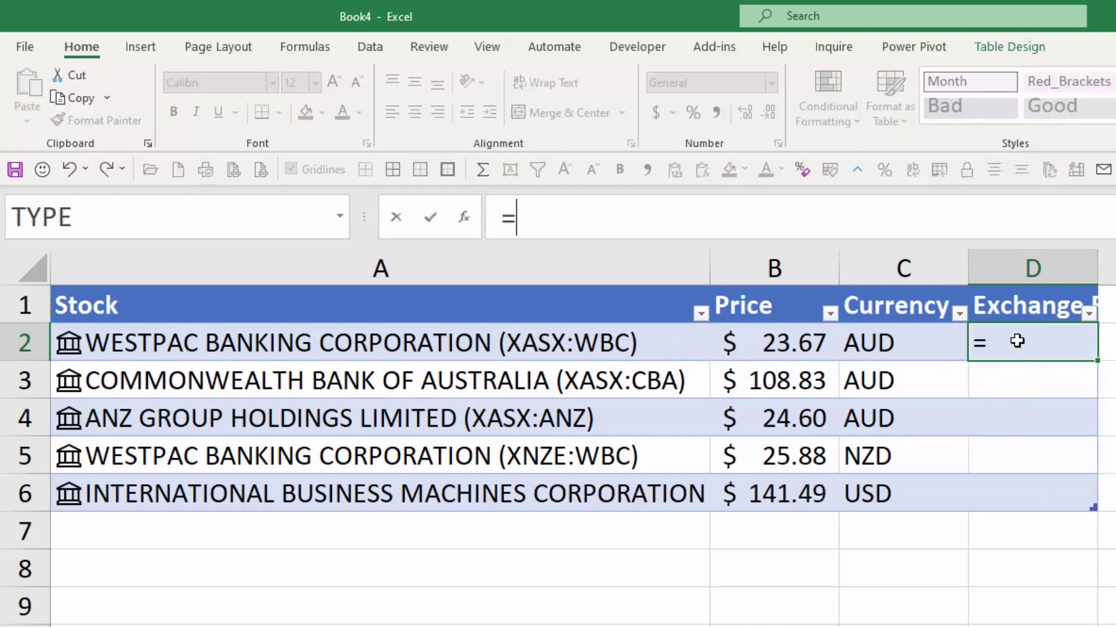
type("if")
key("Tab")
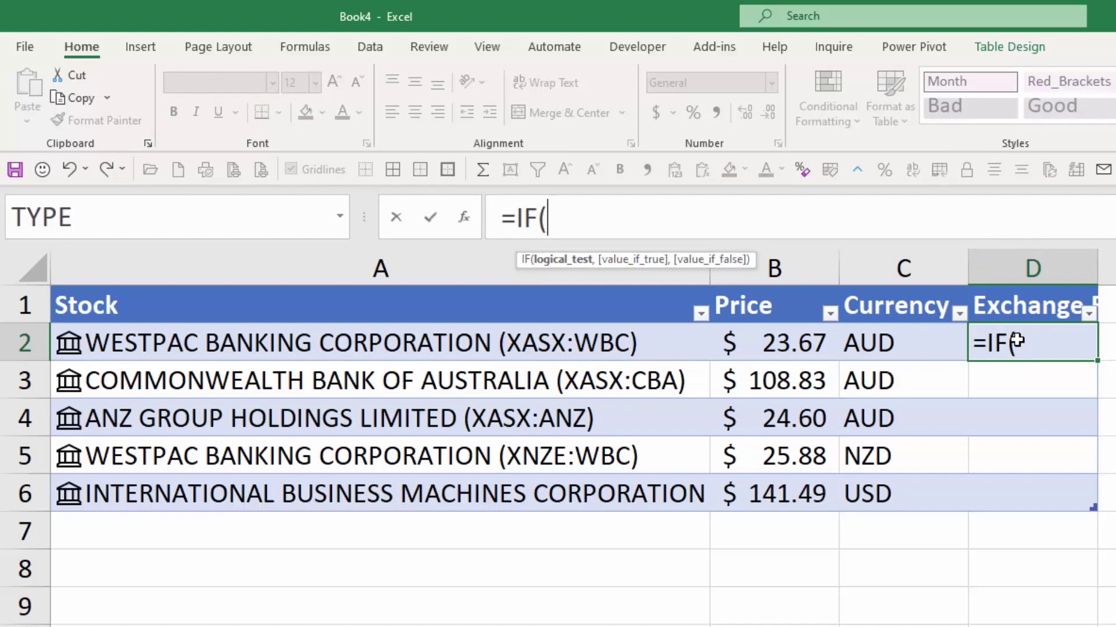
left_click(923, 343)
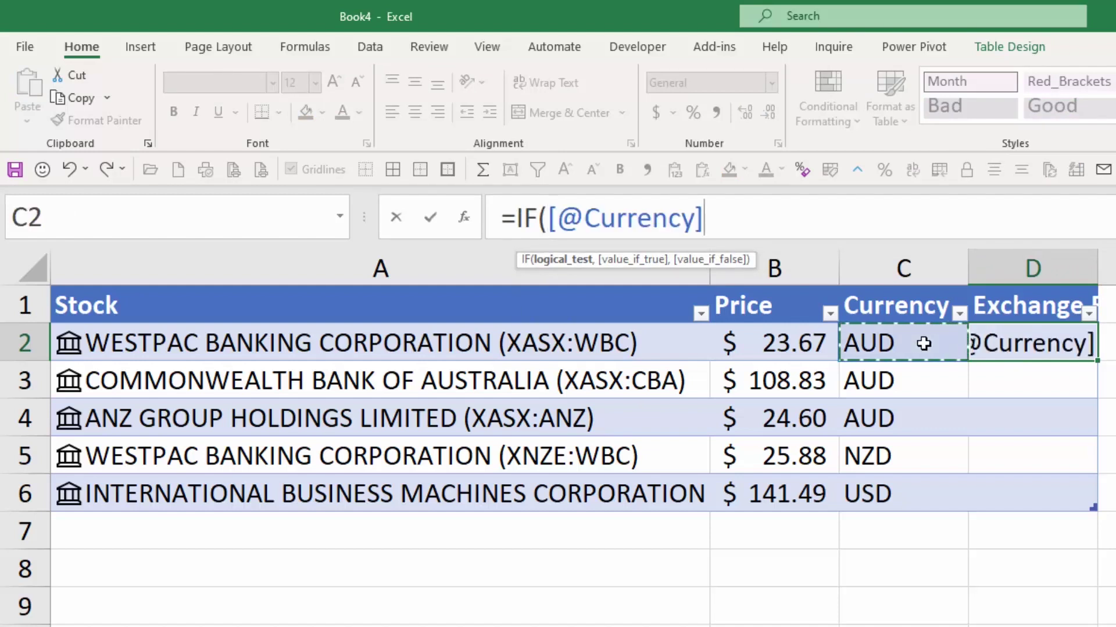
type("=\"Aud")
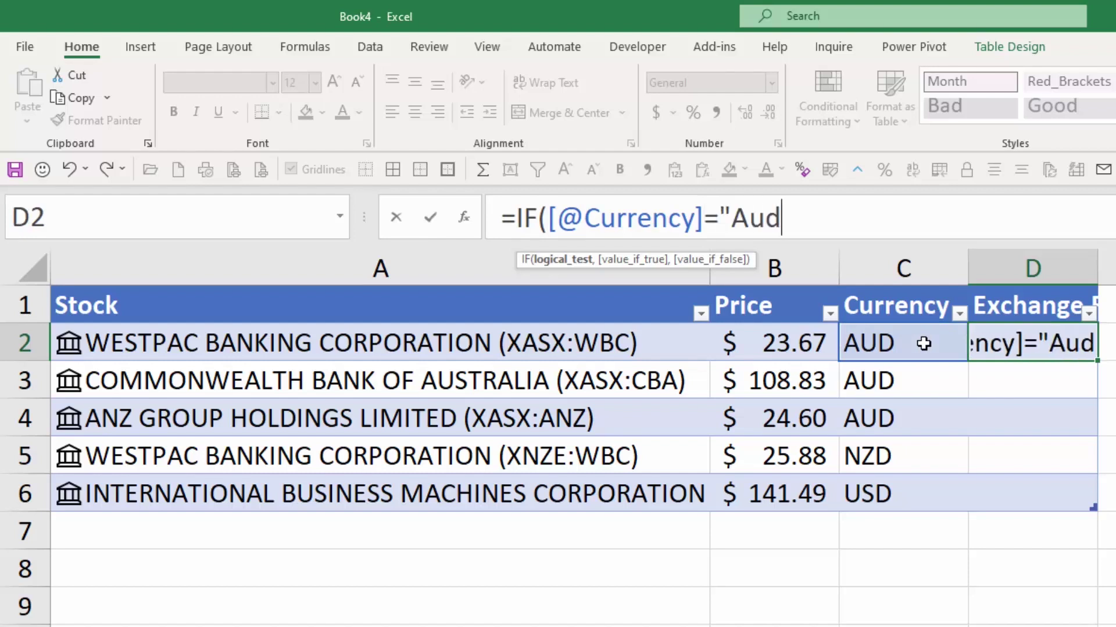
key("BackSpace")
key("BackSpace")
type("US")
key("BackSpace")
type("D")
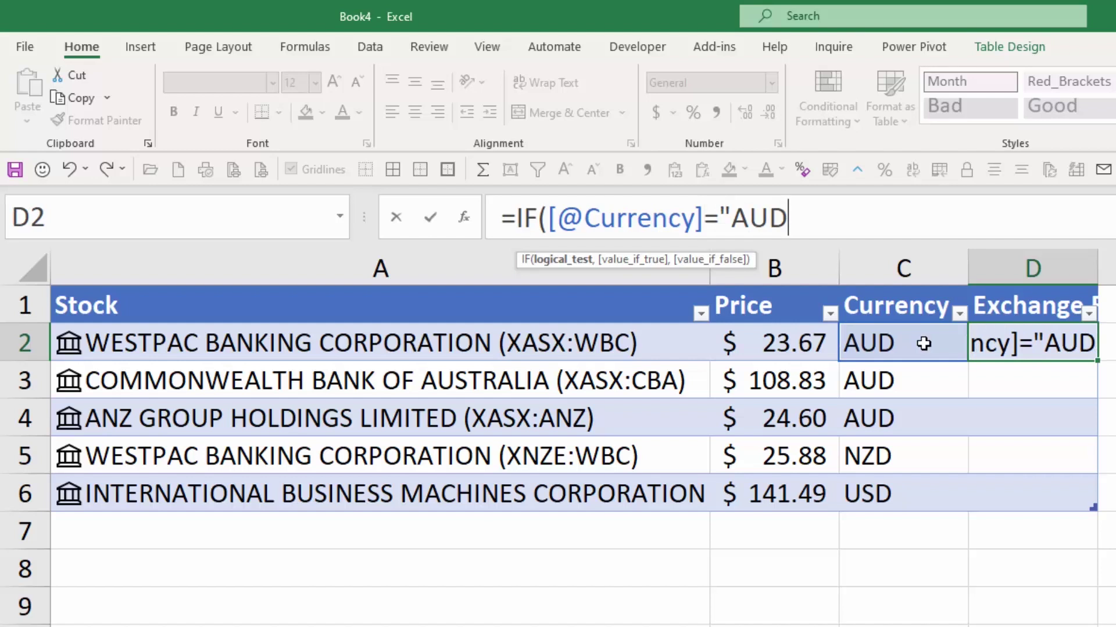
type("\"")
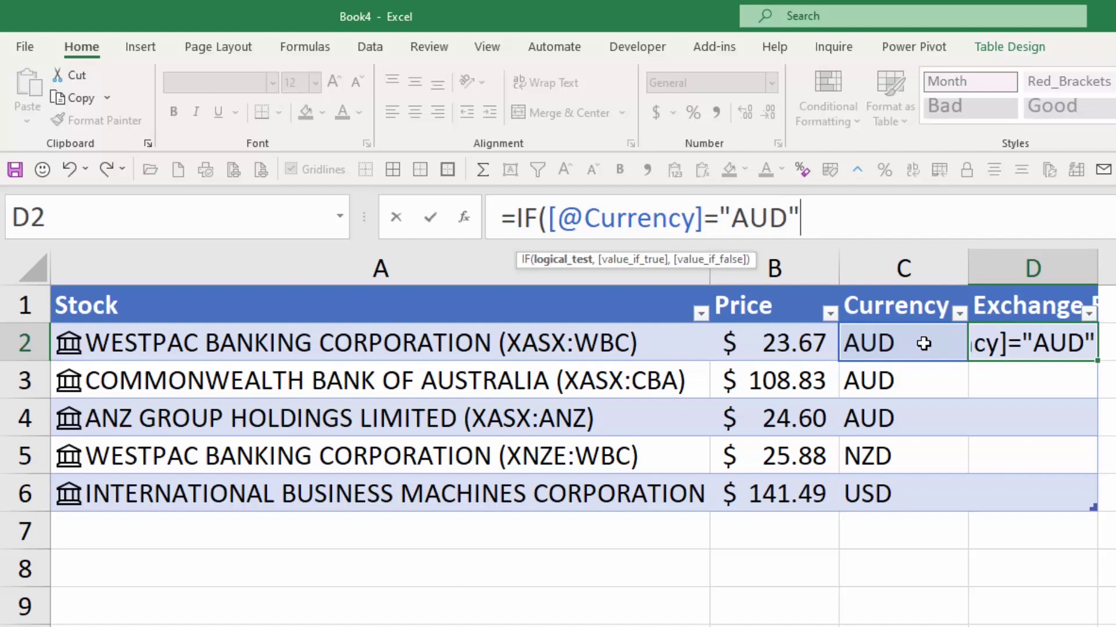
type(",1")
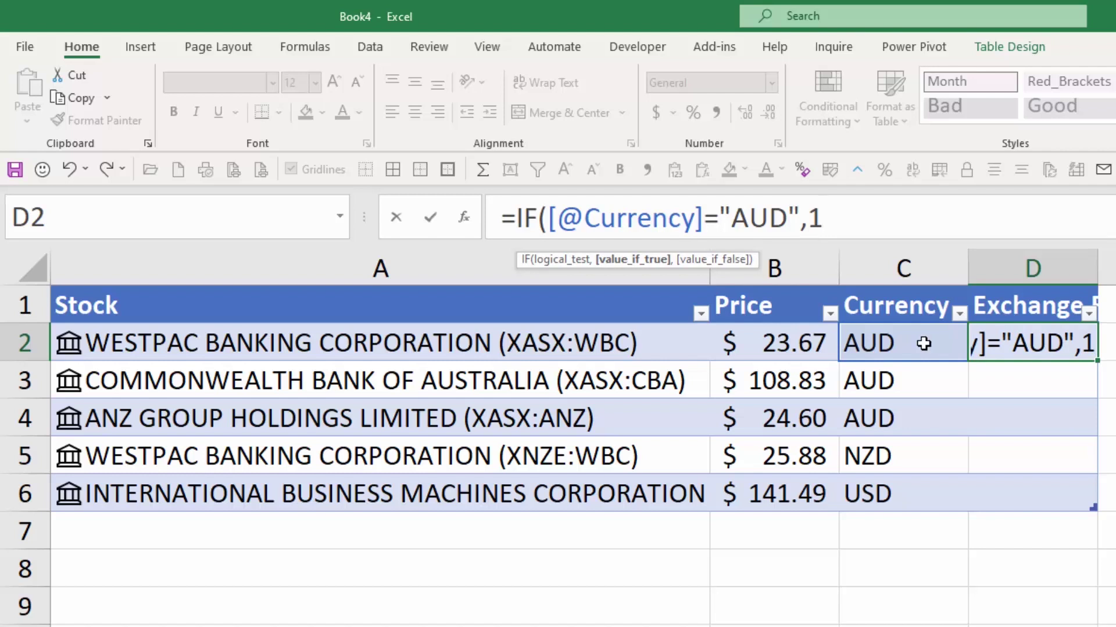
type(",xlo")
Finish with an XLOOKUP of Currency in the Currencies sheet's Code and Price columns.
key("Tab")
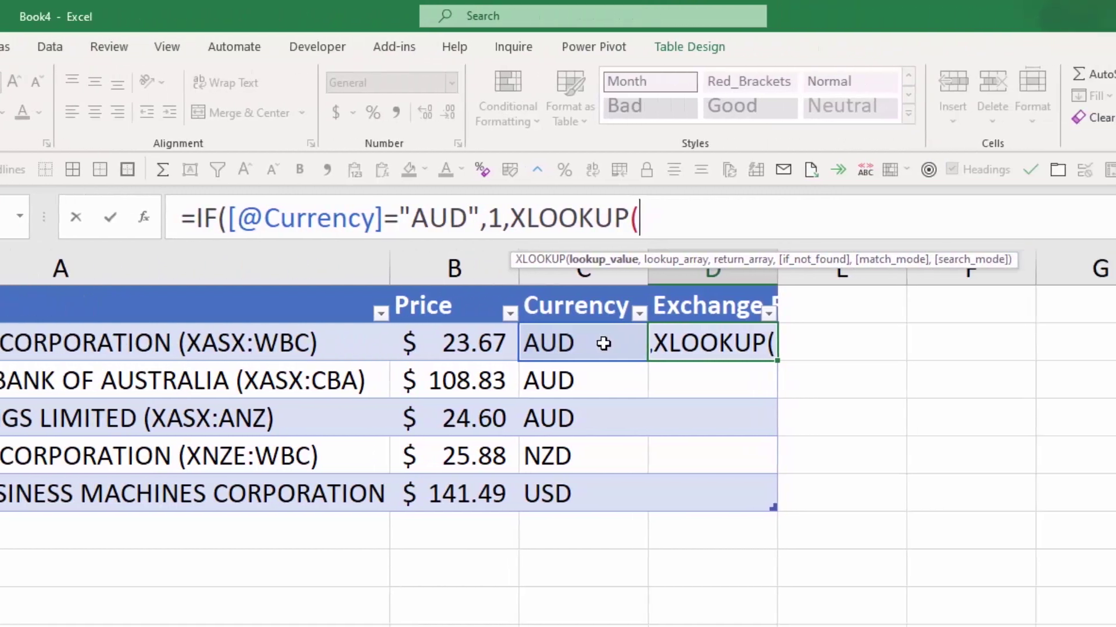
left_click(923, 344)
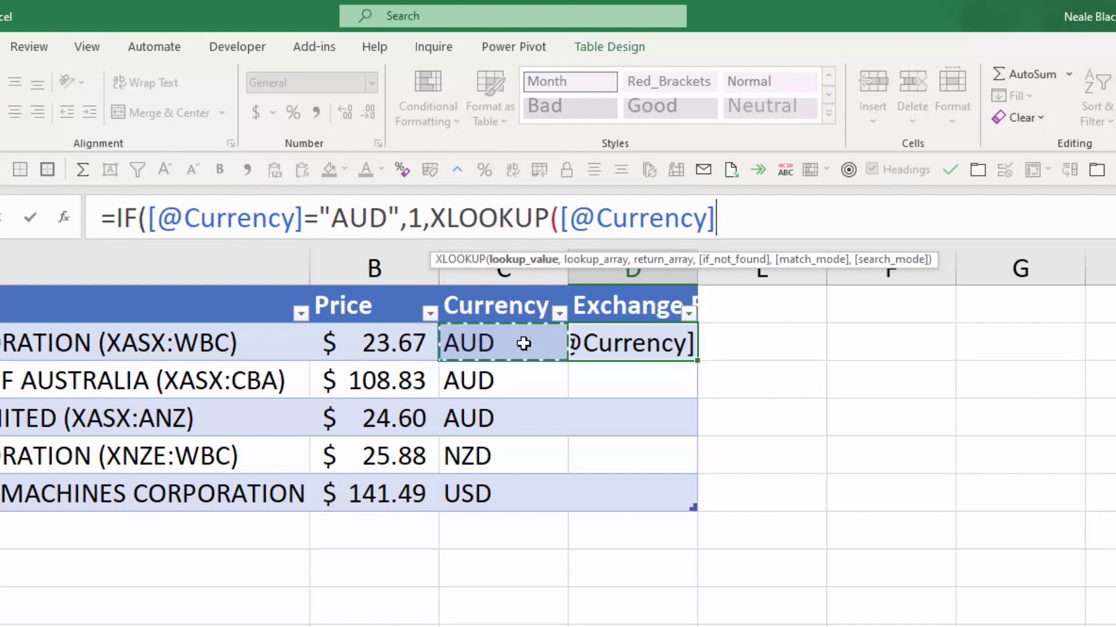
type(",")
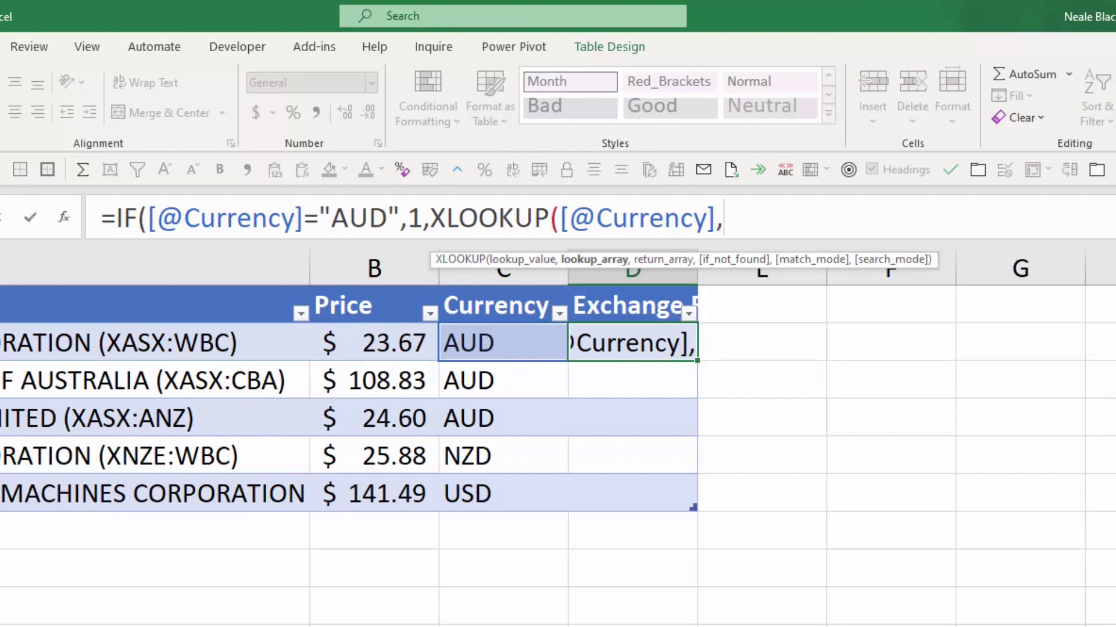
key("ctrl+Page_Down")
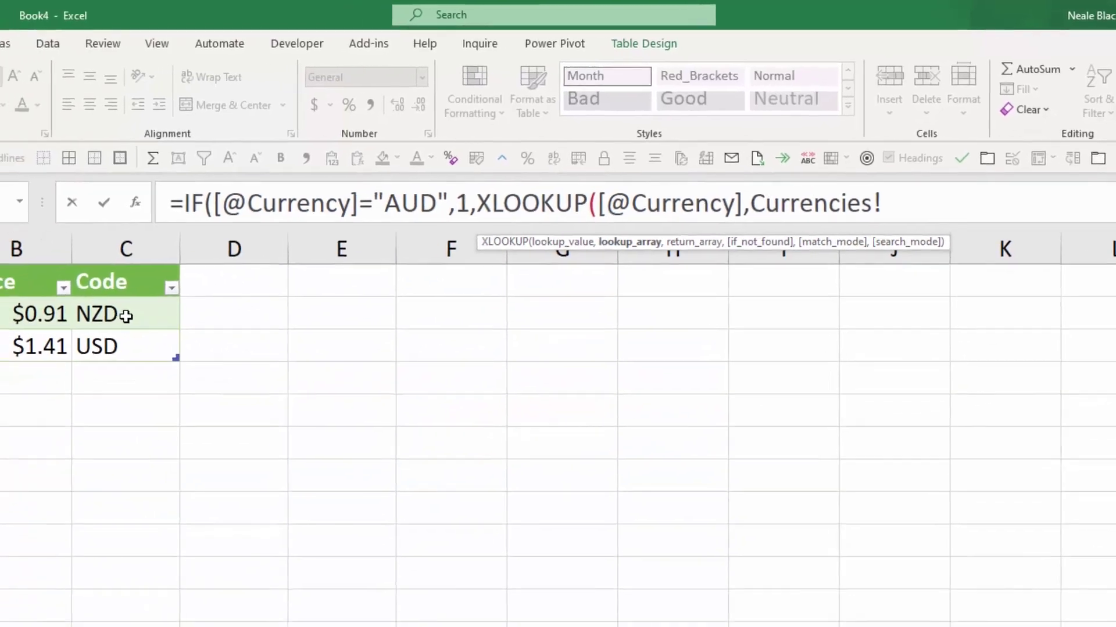
left_click_drag(197, 291, 197, 317)
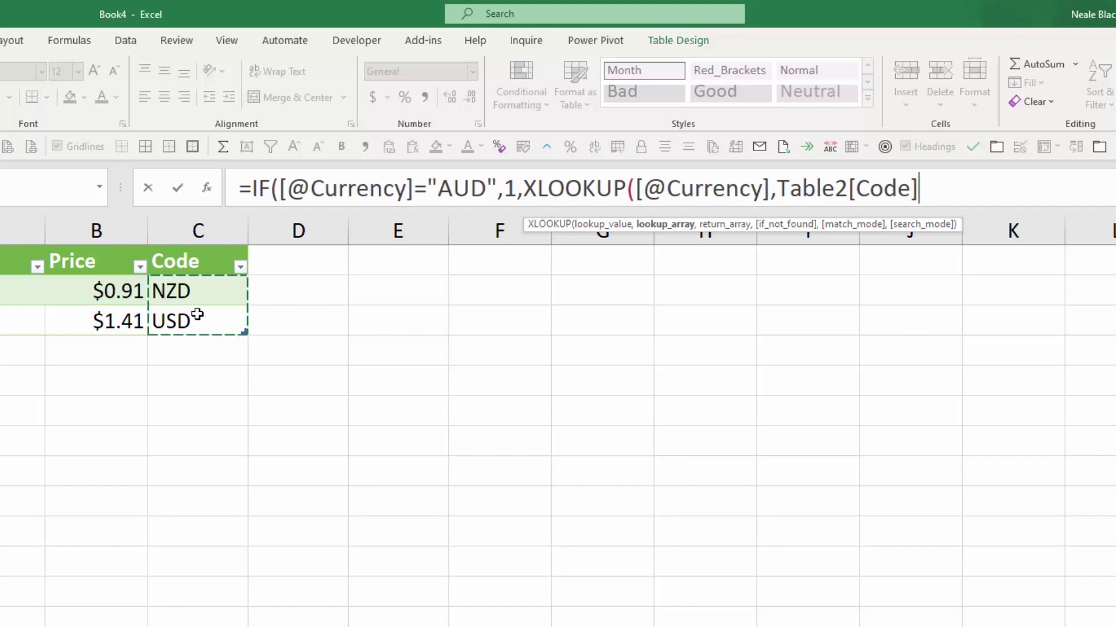
type(",")
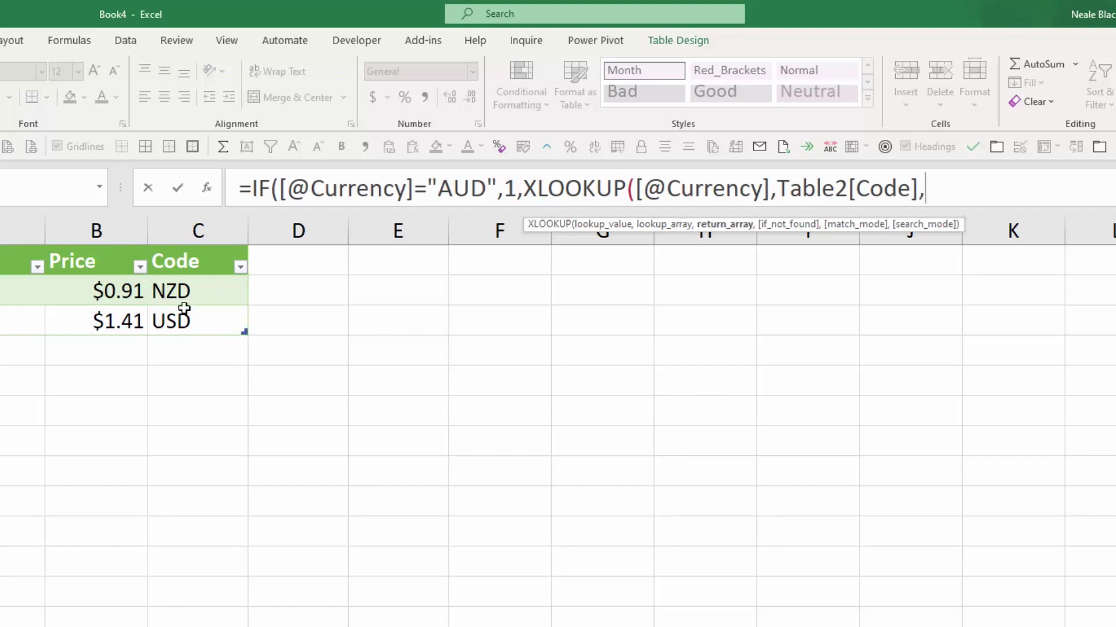
left_click_drag(87, 293, 93, 319)
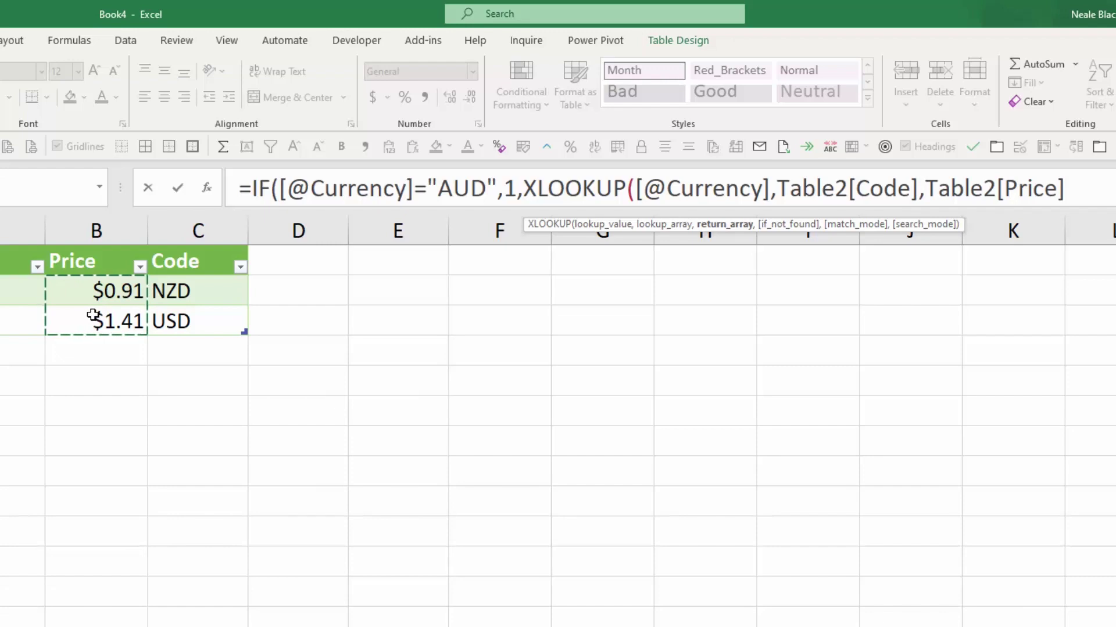
type(",0))")
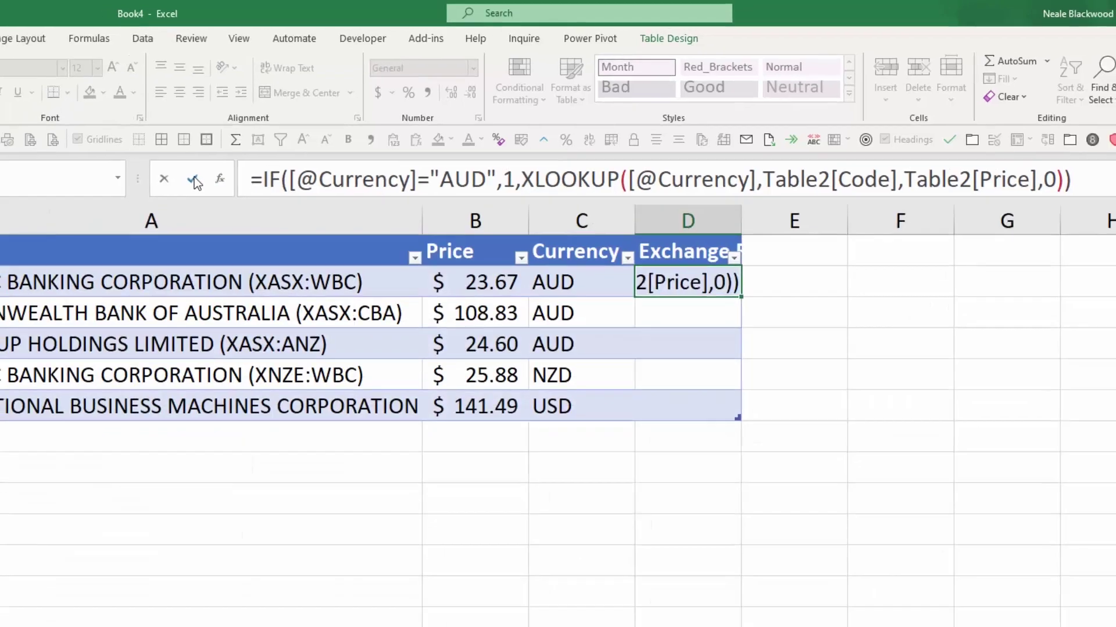
left_click(180, 190)
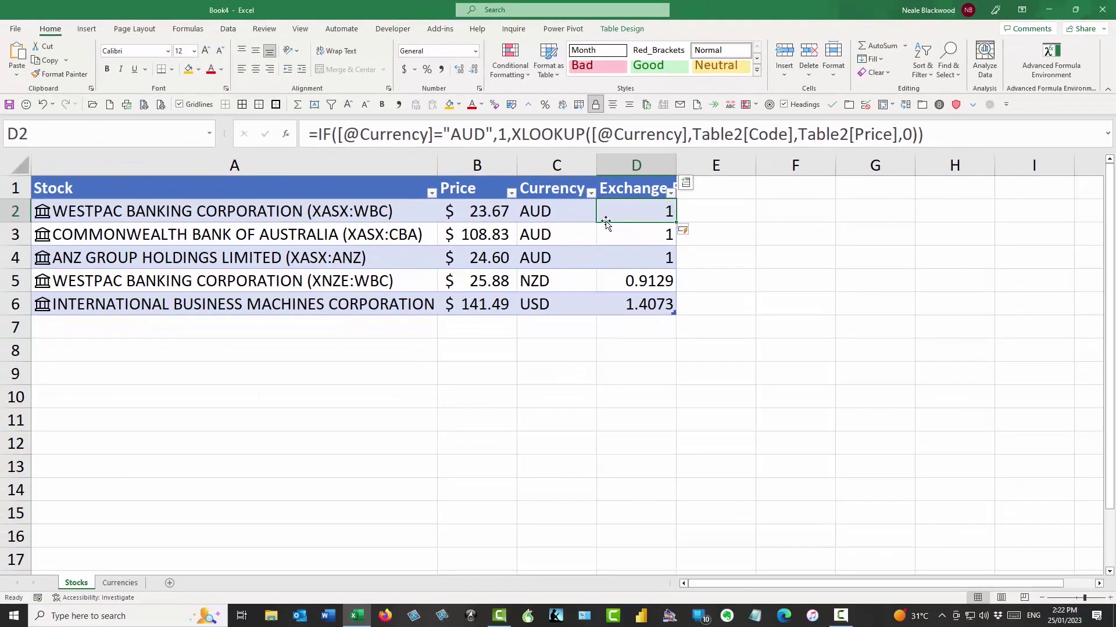
Rename the Currencies sheet's exchange-rate table to tblRates in Table Design.
left_click(121, 584)
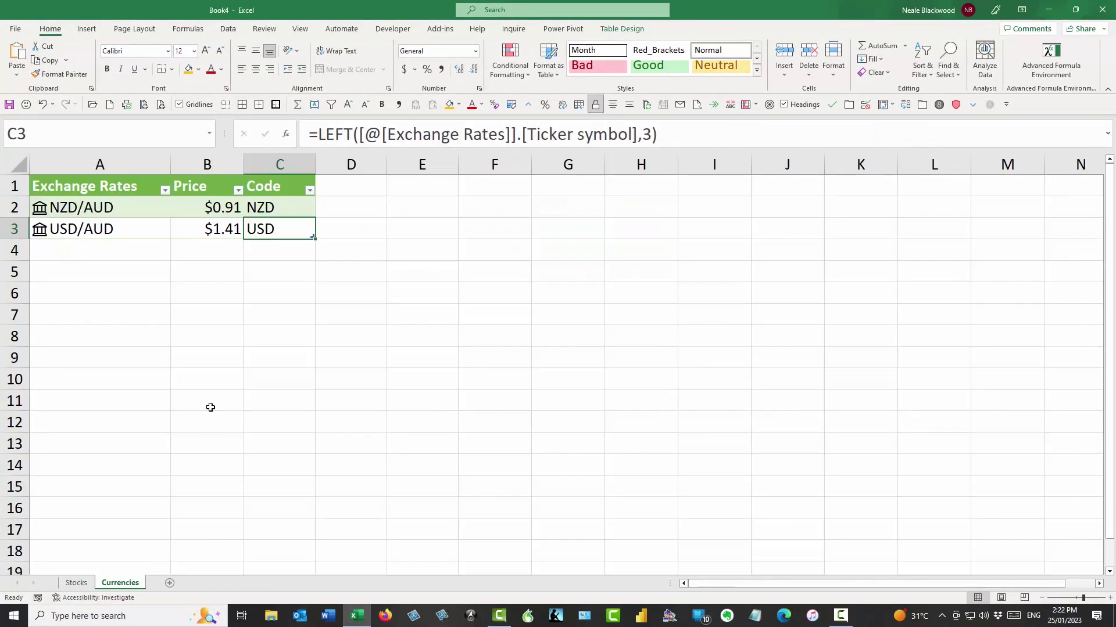
left_click(288, 210)
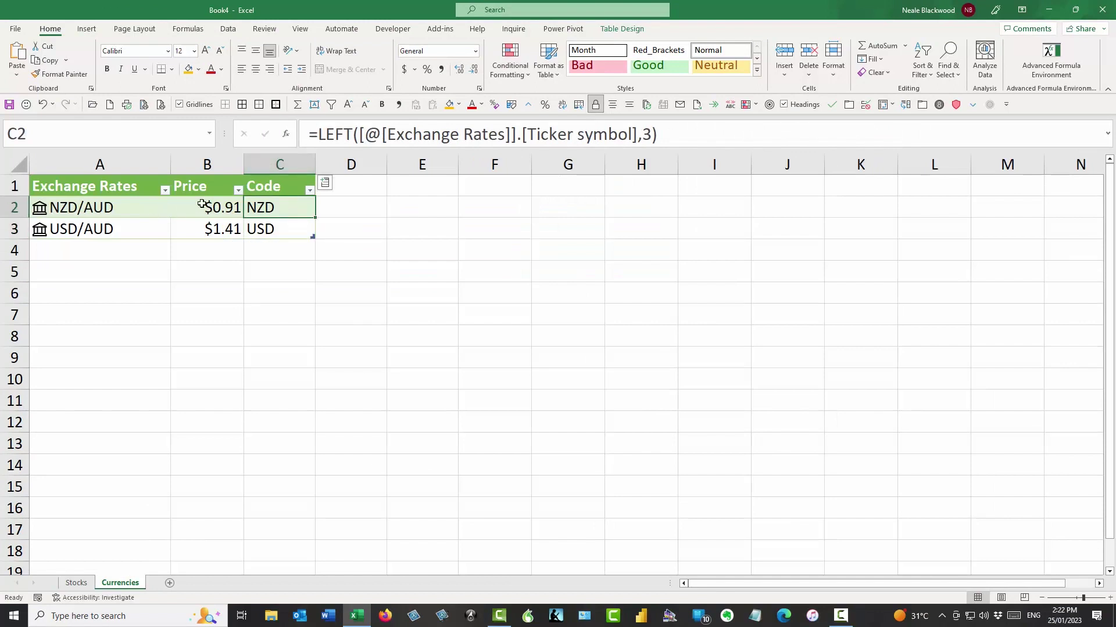
left_click(225, 207)
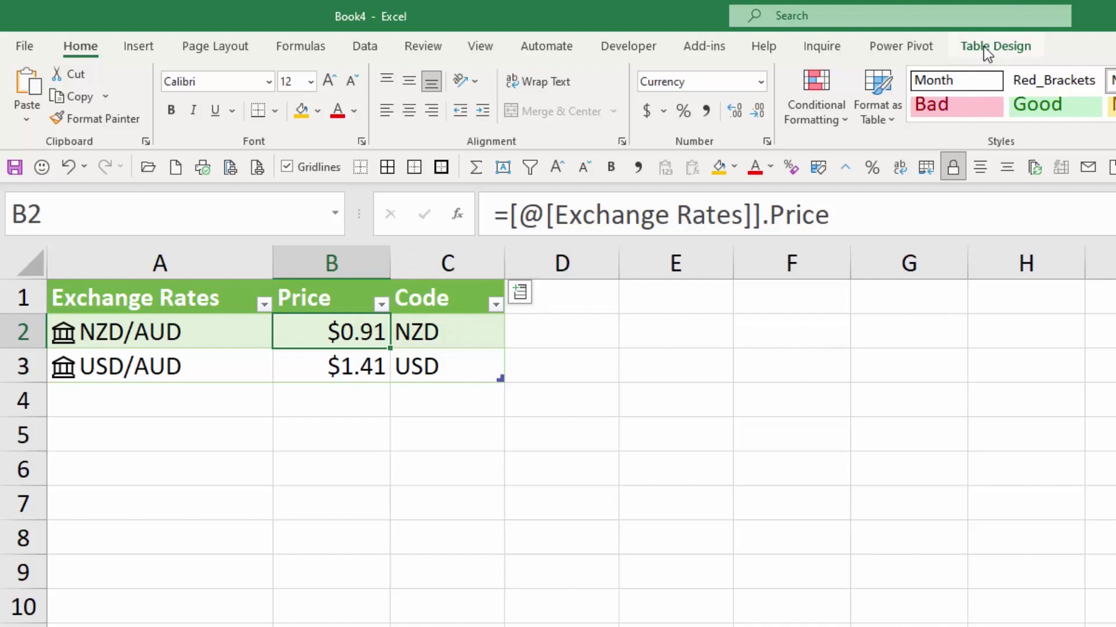
left_click(994, 49)
left_click(44, 98)
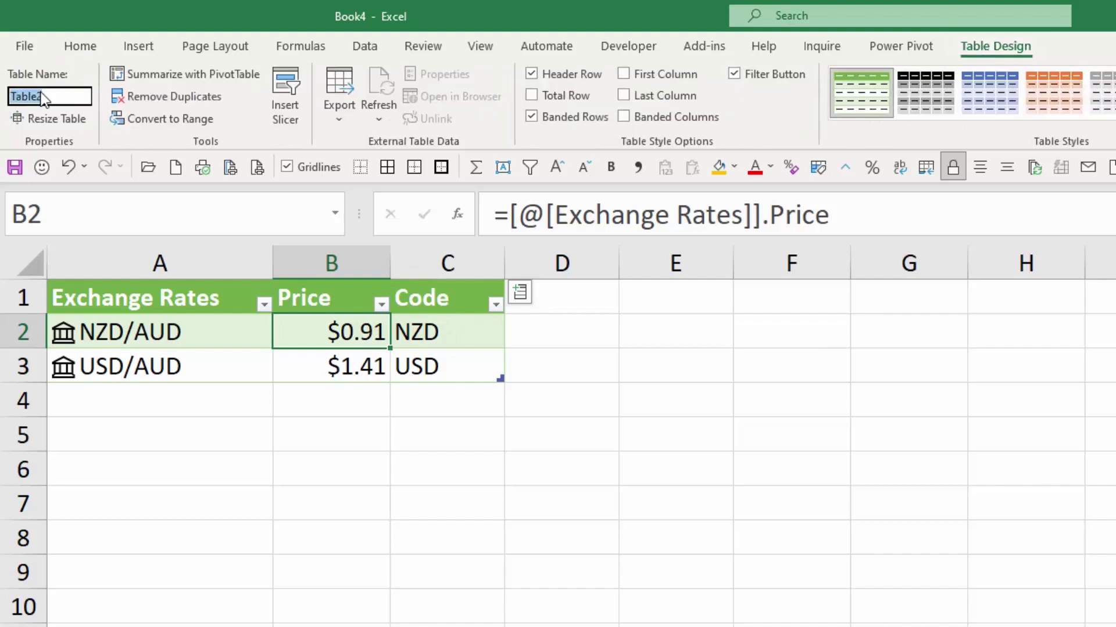
type("tblRates")
key("Return")
left_click(470, 347)
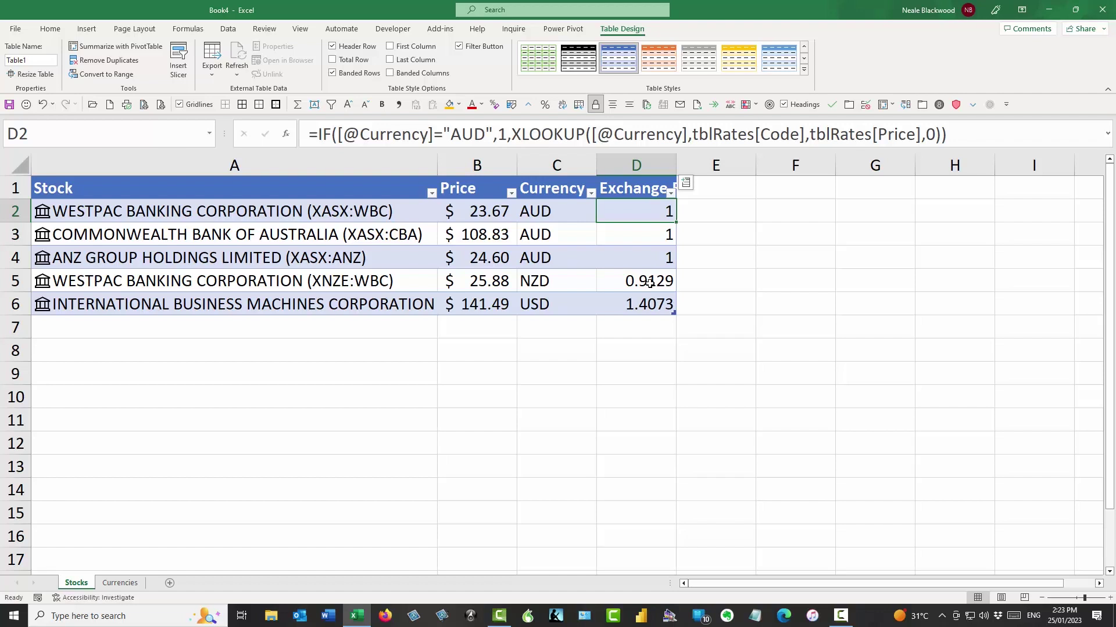
Add a Price in AUD column in E as Exchange Rate times Price.
left_click(735, 190)
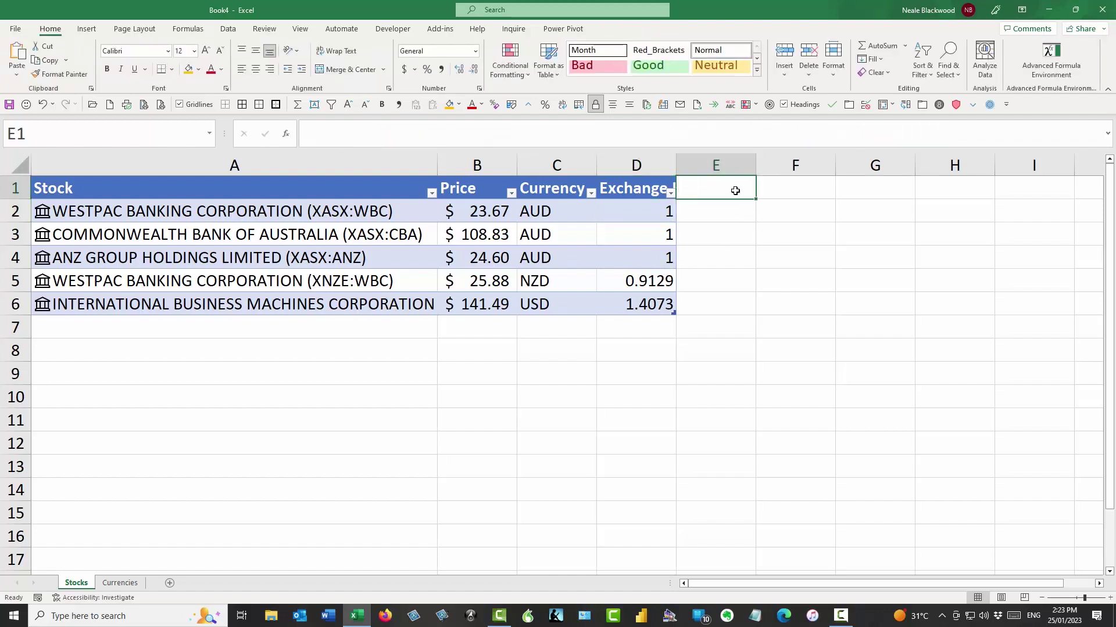
type("P")
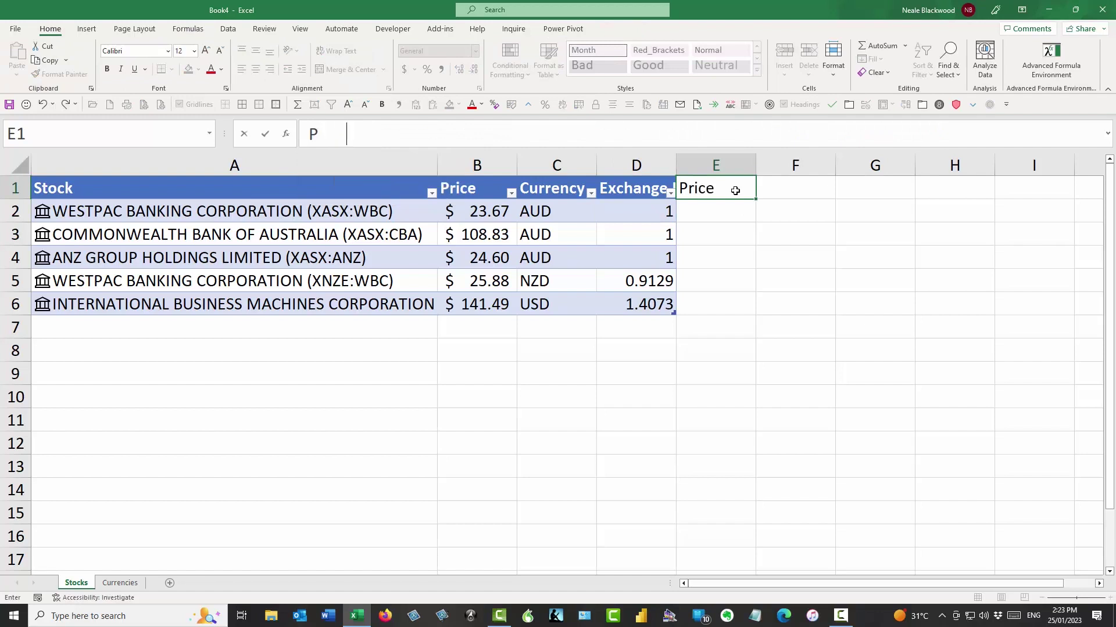
type("rice in AUD")
key("Return")
type("=")
key("Left")
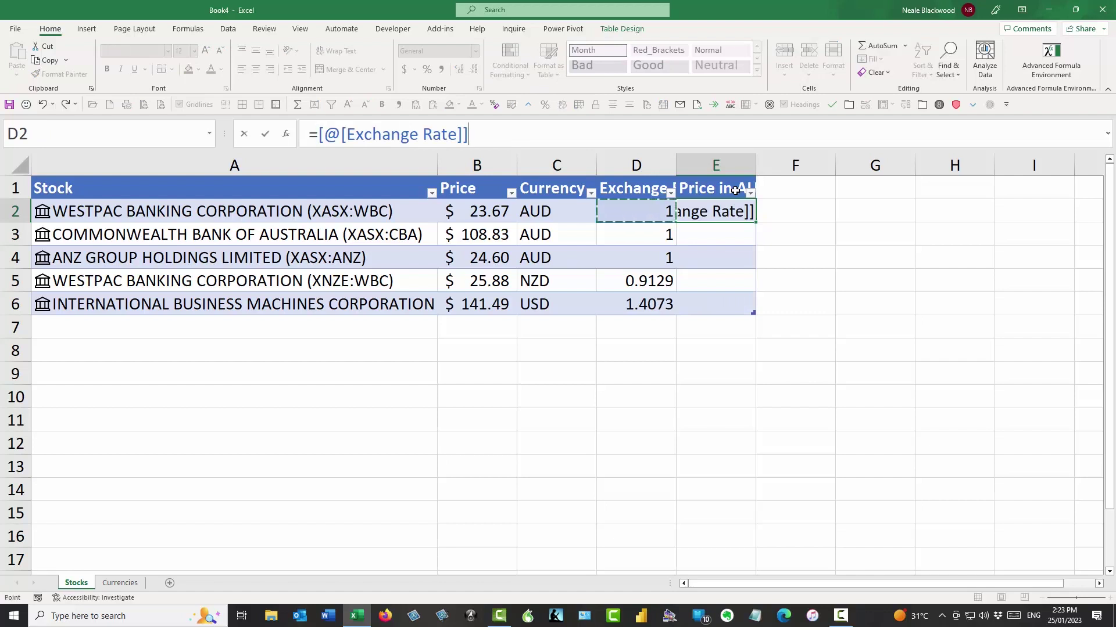
type("*")
key("Left")
key("Left")
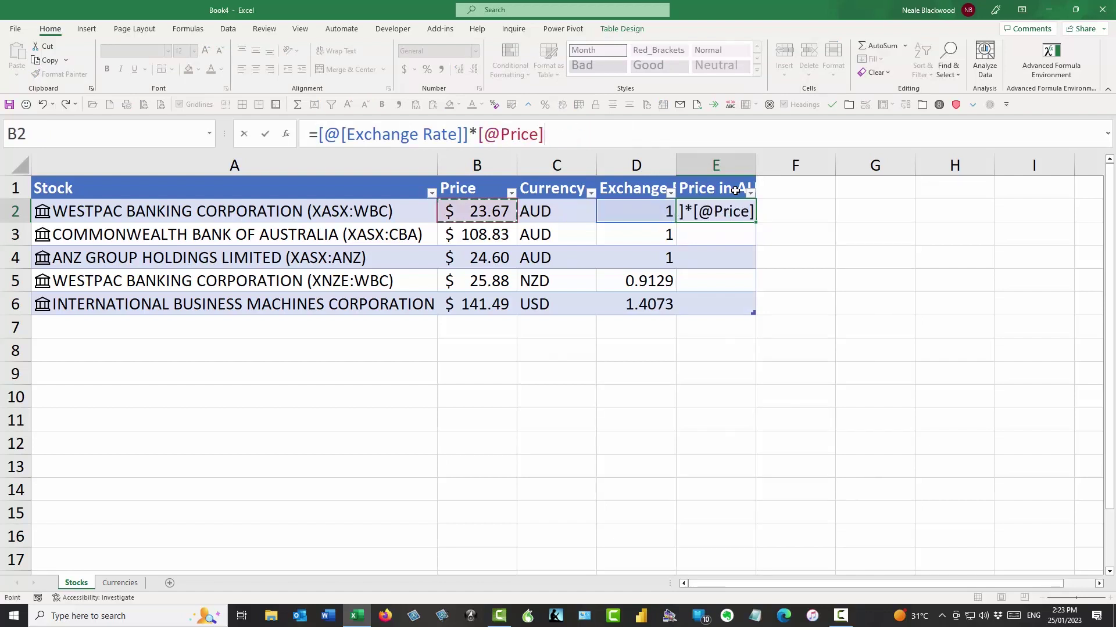
key("Return")
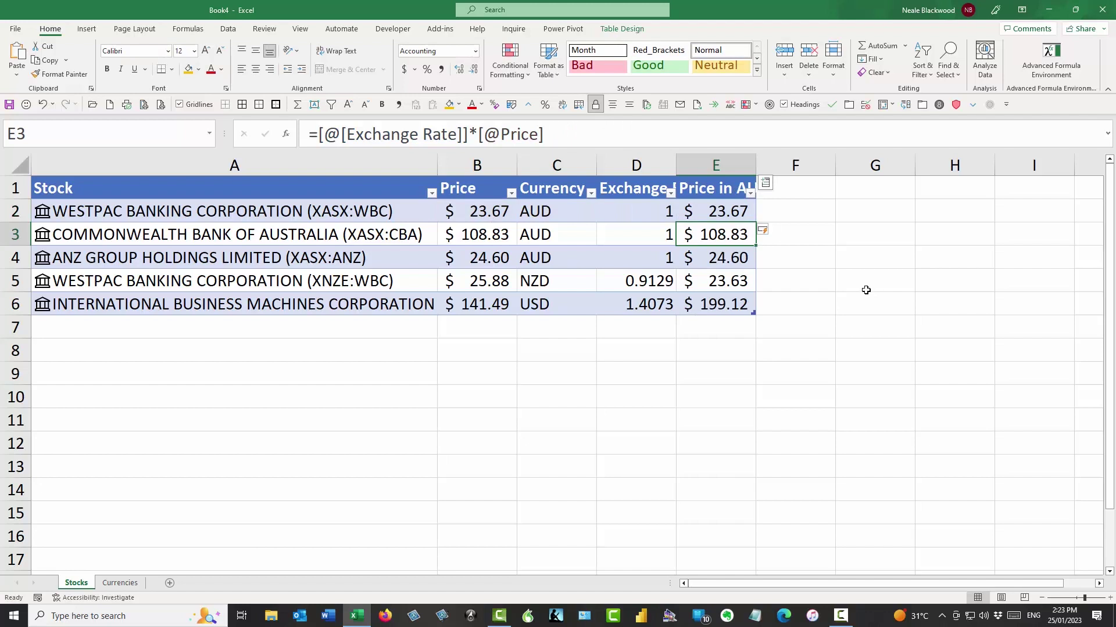
left_click(730, 284)
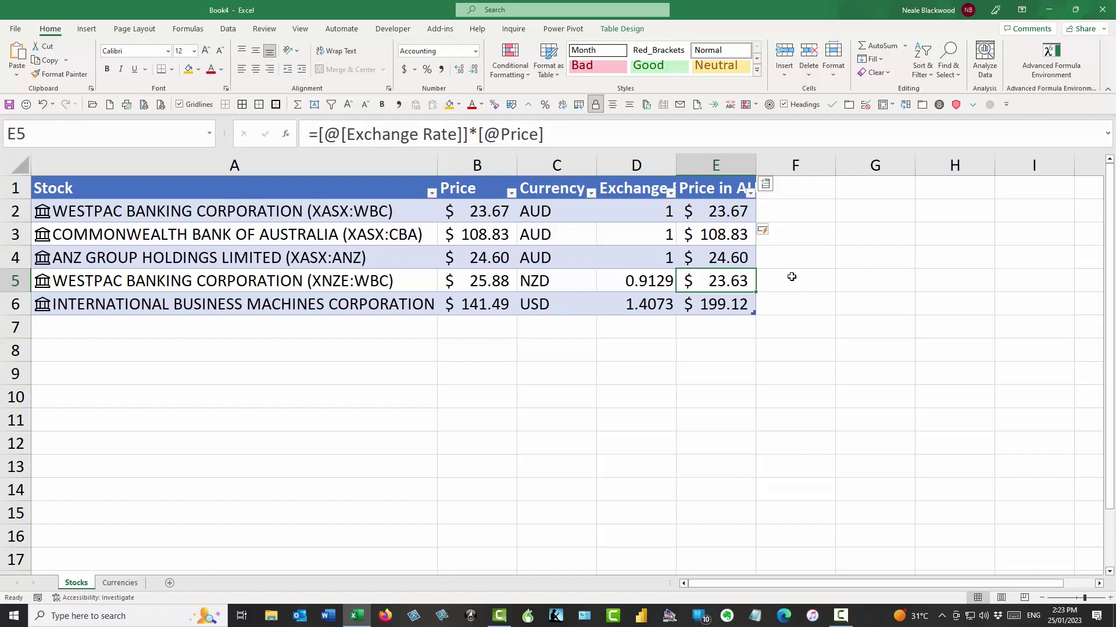
Widen columns D and E to fit the Exchange Rate and Price in AUD headers.
left_click_drag(677, 166, 724, 165)
left_click_drag(803, 166, 834, 165)
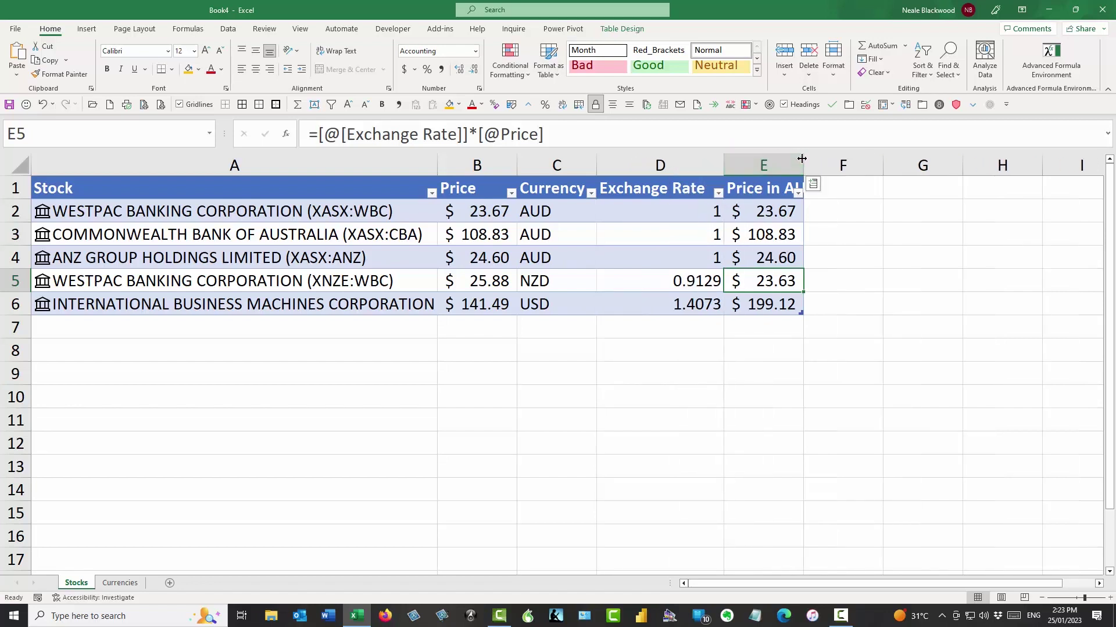
left_click(761, 255)
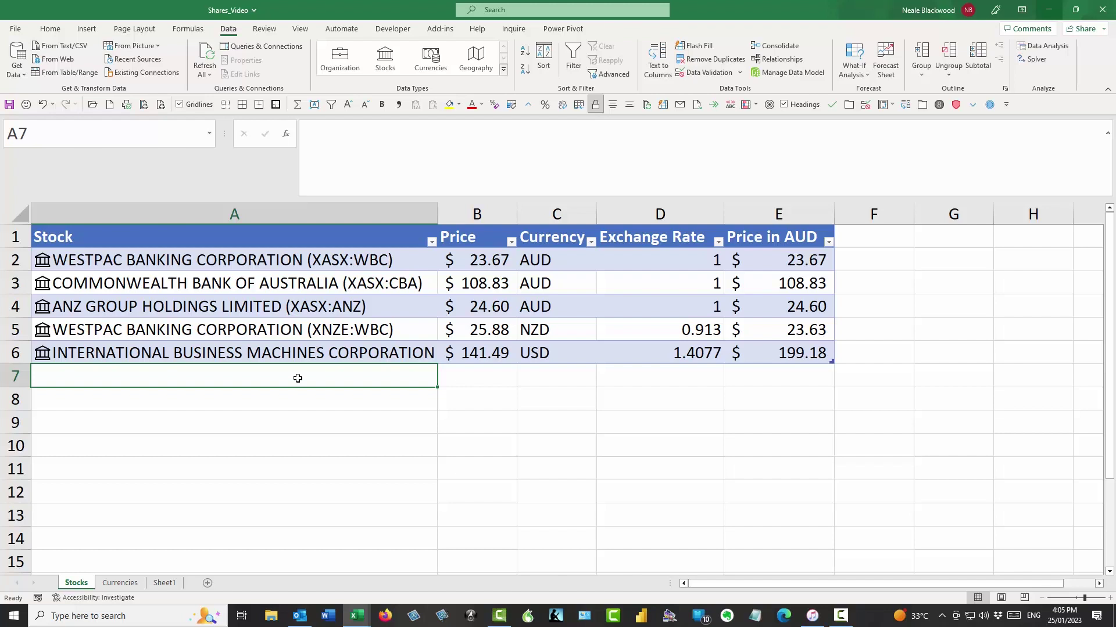
type("x")
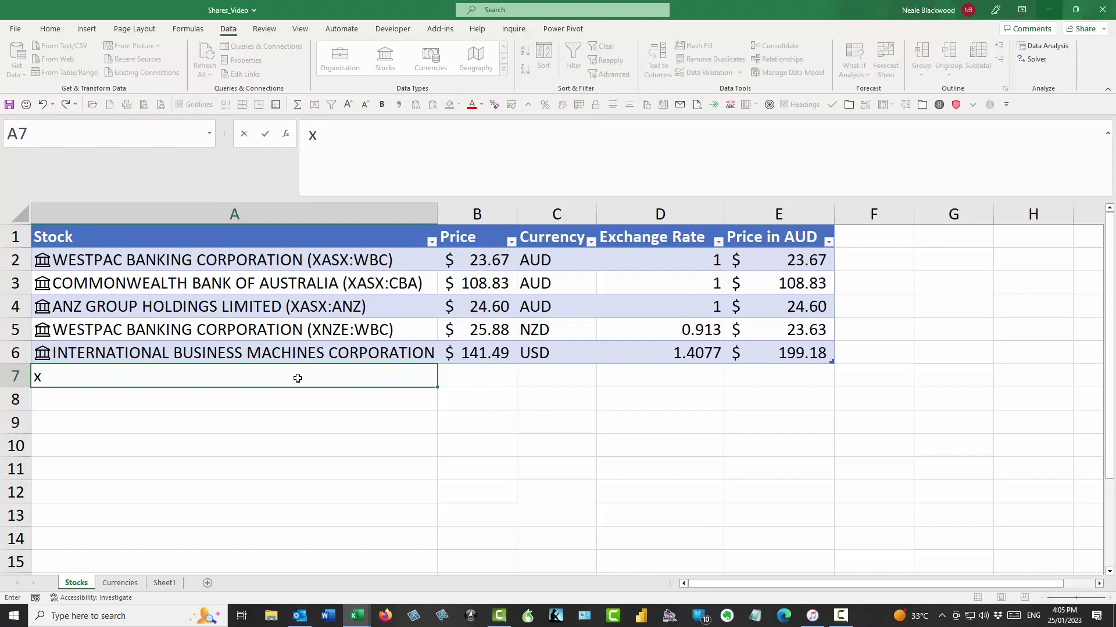
type("nze:anz")
Add the ANZ New Zealand stock in row 7 and check its price, currency and rate.
key("Return")
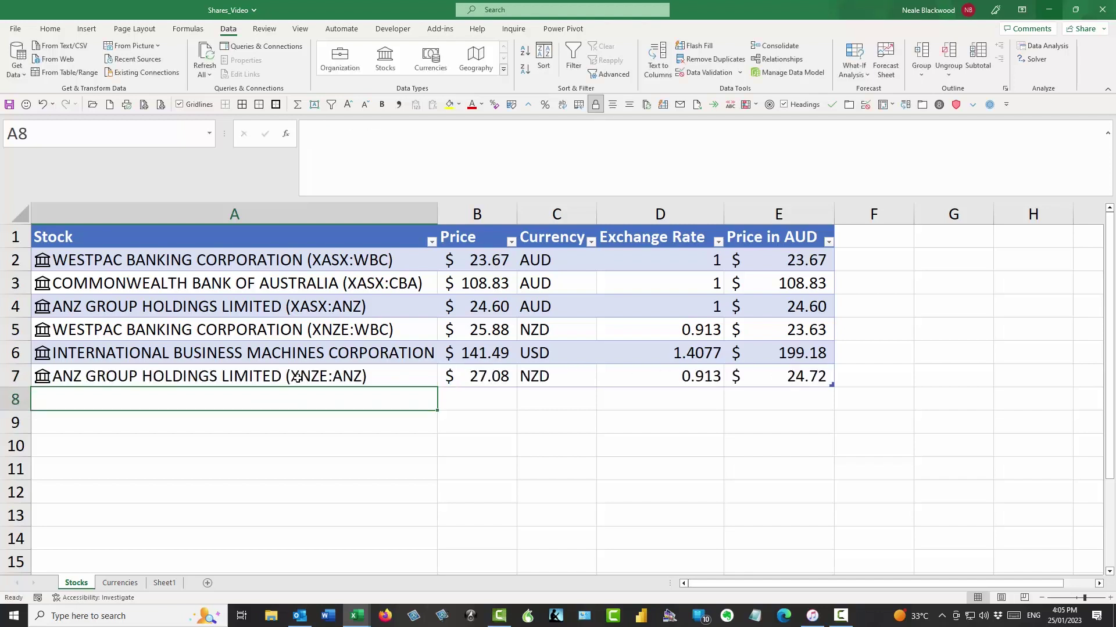
key("Up")
key("Right")
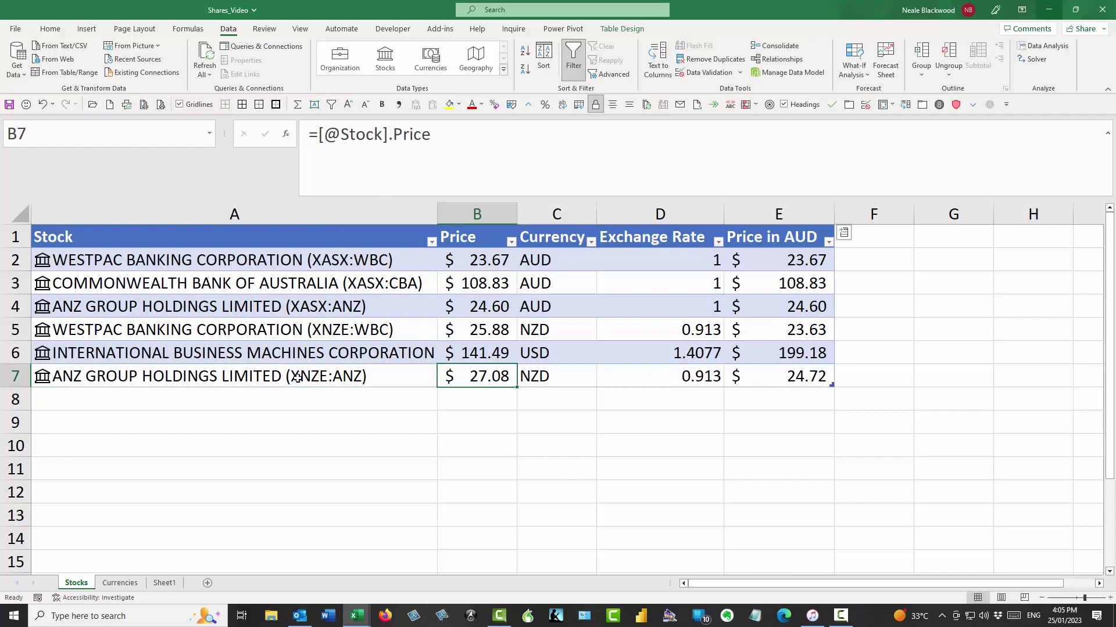
key("Right")
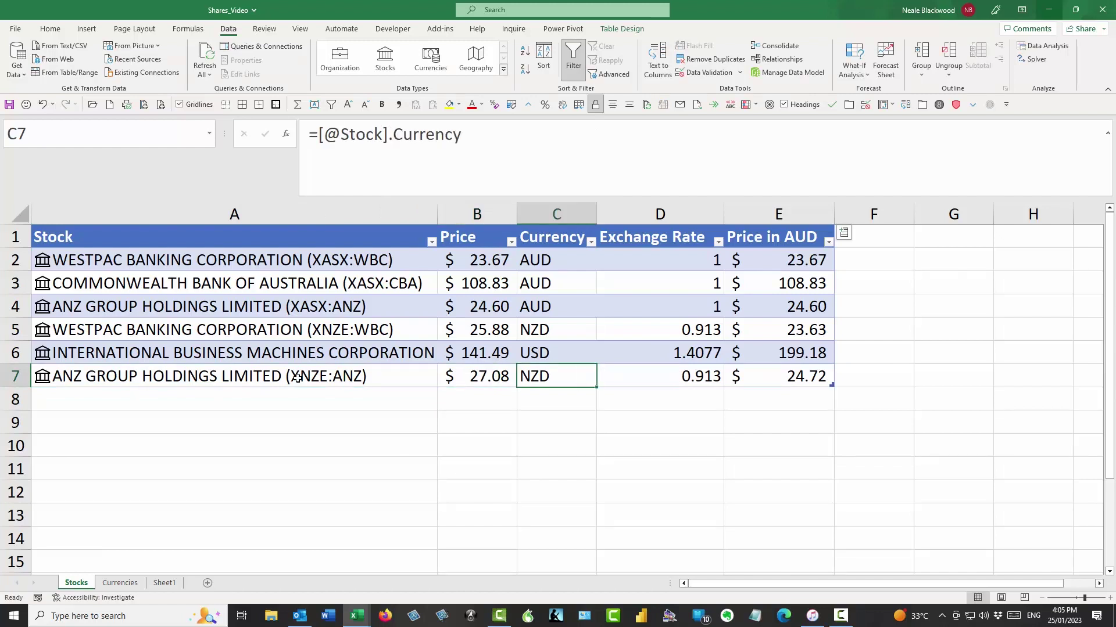
key("Right")
key("Right")
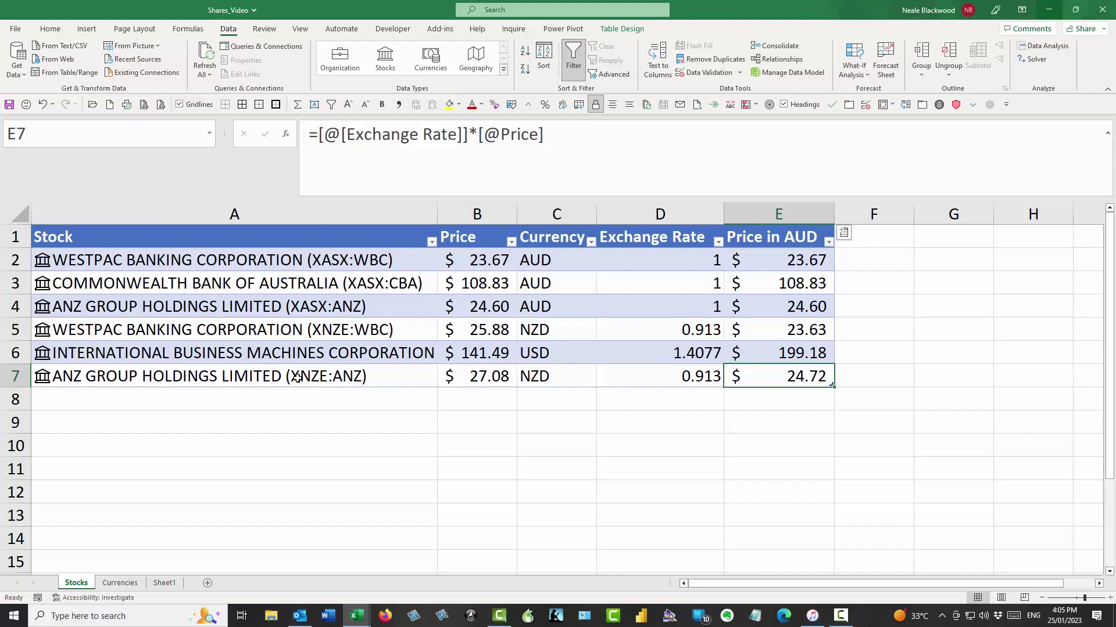
Switch to Book4 and review the ANZ name and row 2's Price and Currency formulas.
left_click(904, 509)
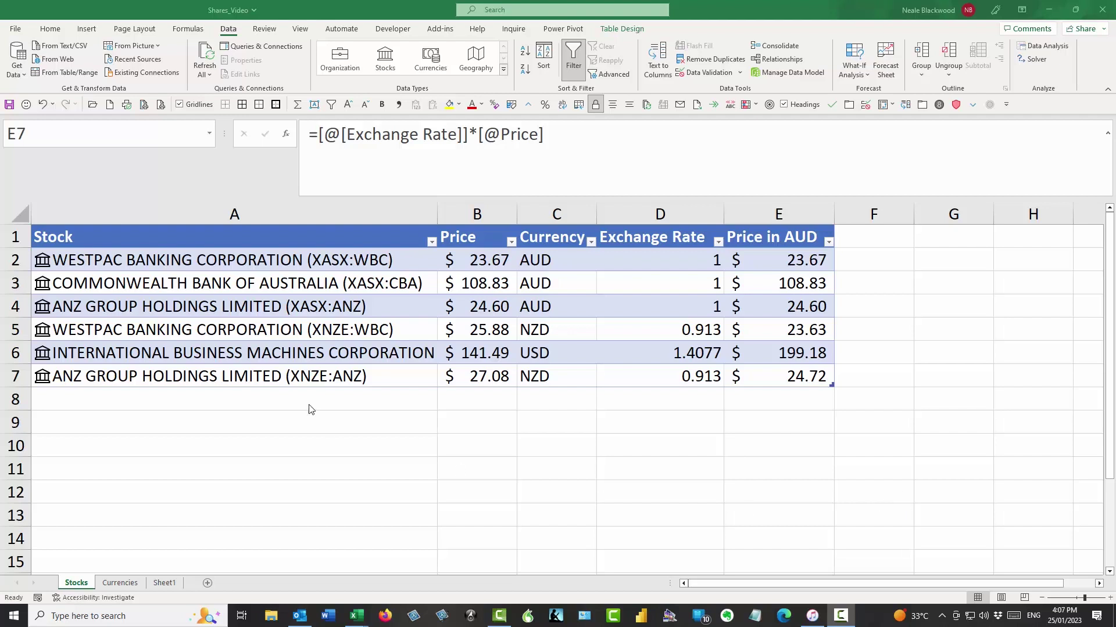
left_click(377, 376)
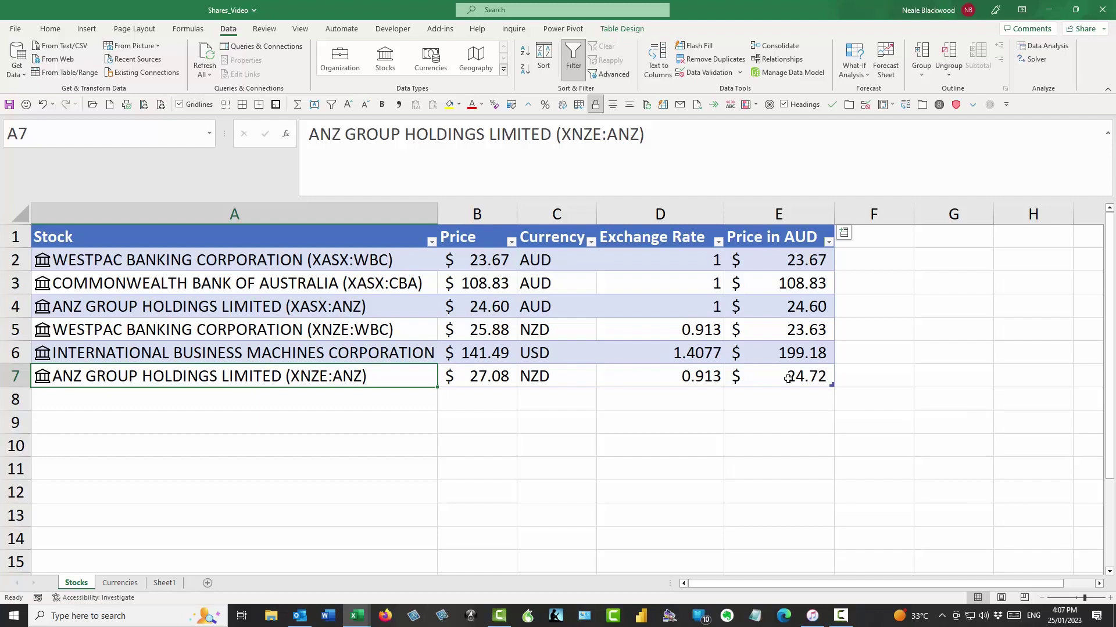
left_click(506, 262)
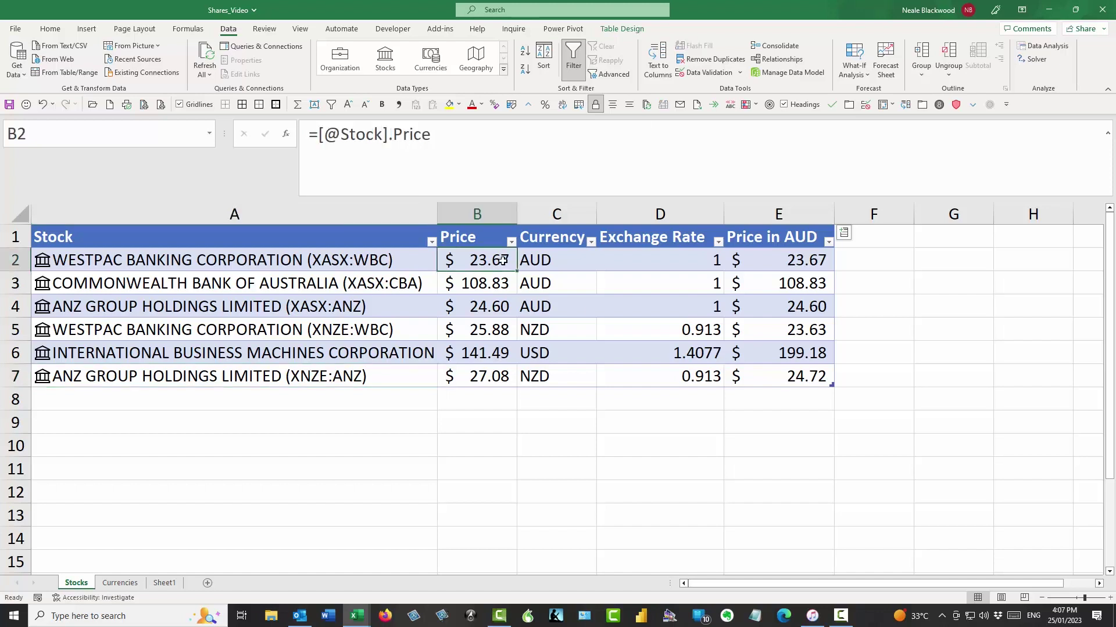
left_click(565, 259)
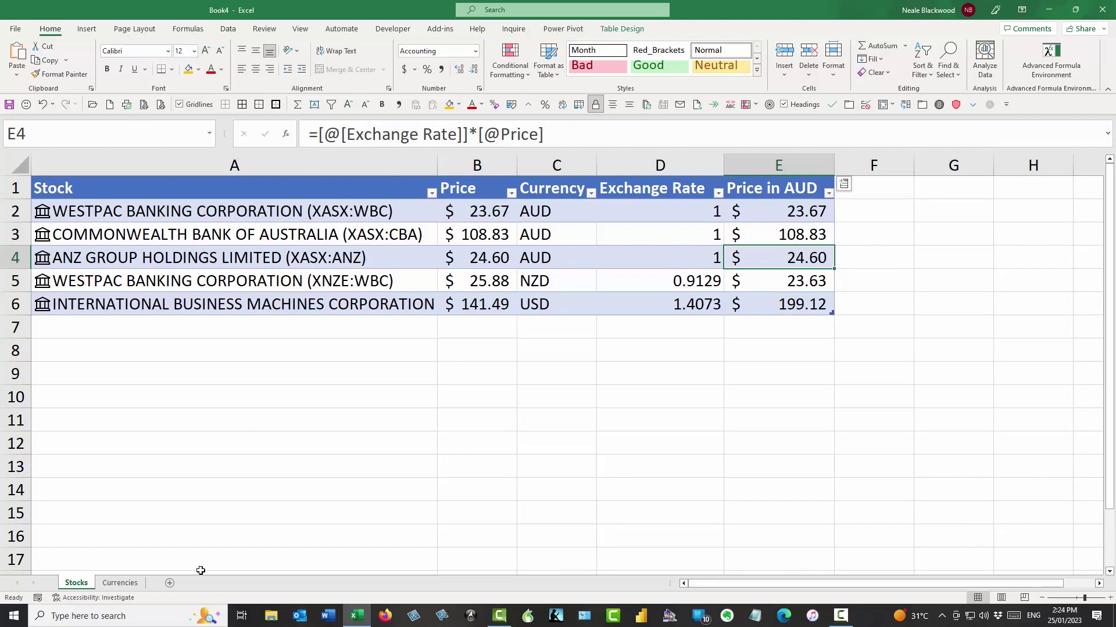
Add Sheet1 and move it after the Currencies sheet.
left_click(170, 583)
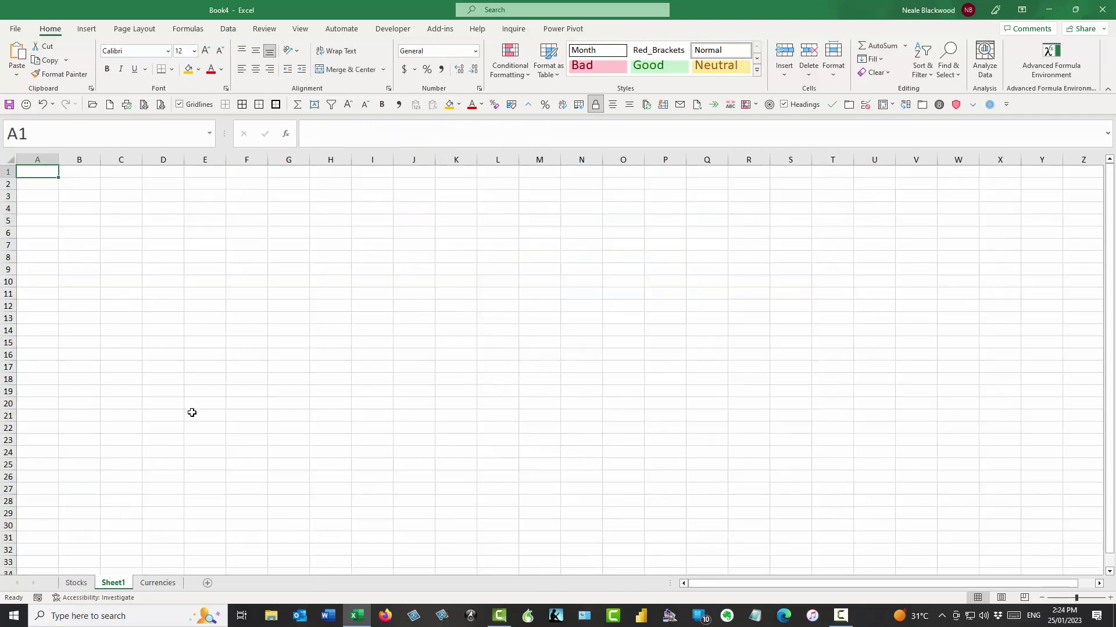
left_click_drag(113, 583, 193, 579)
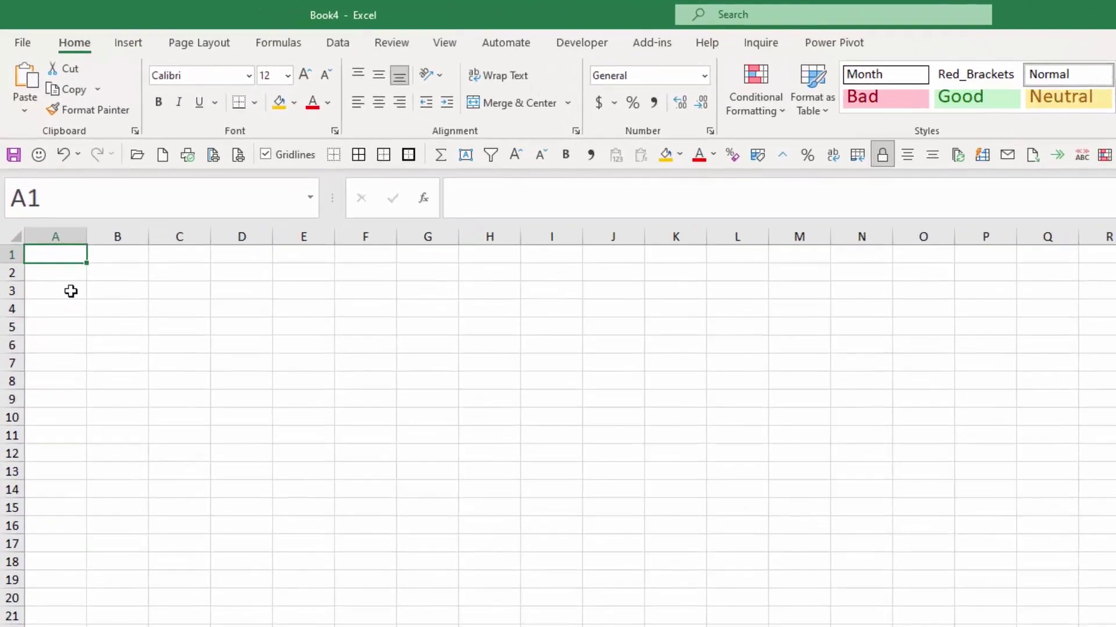
key("Return")
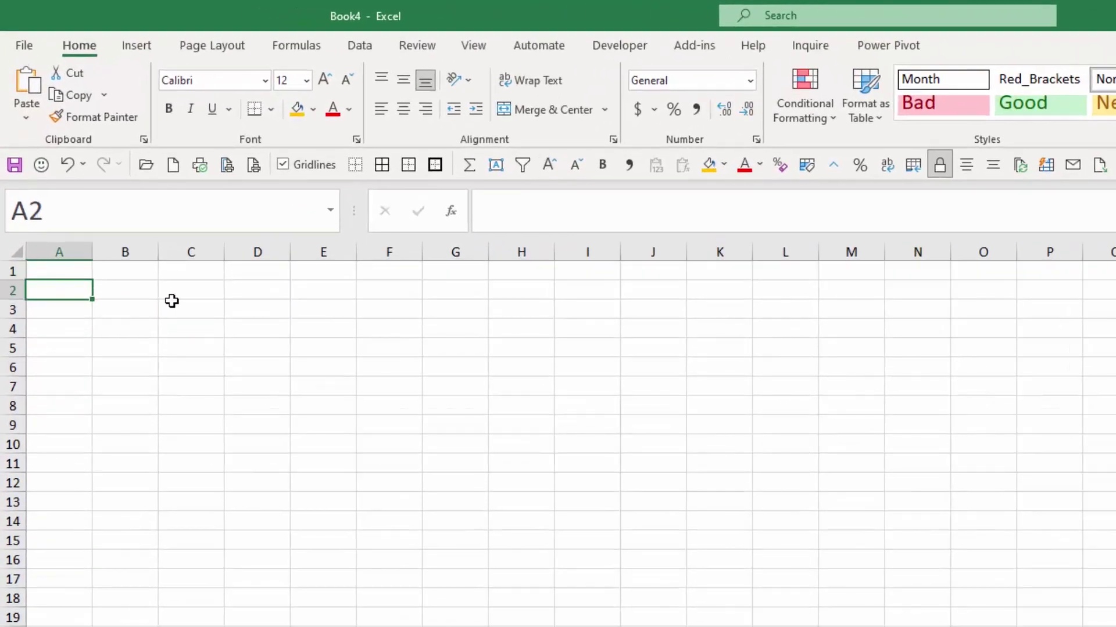
type("x")
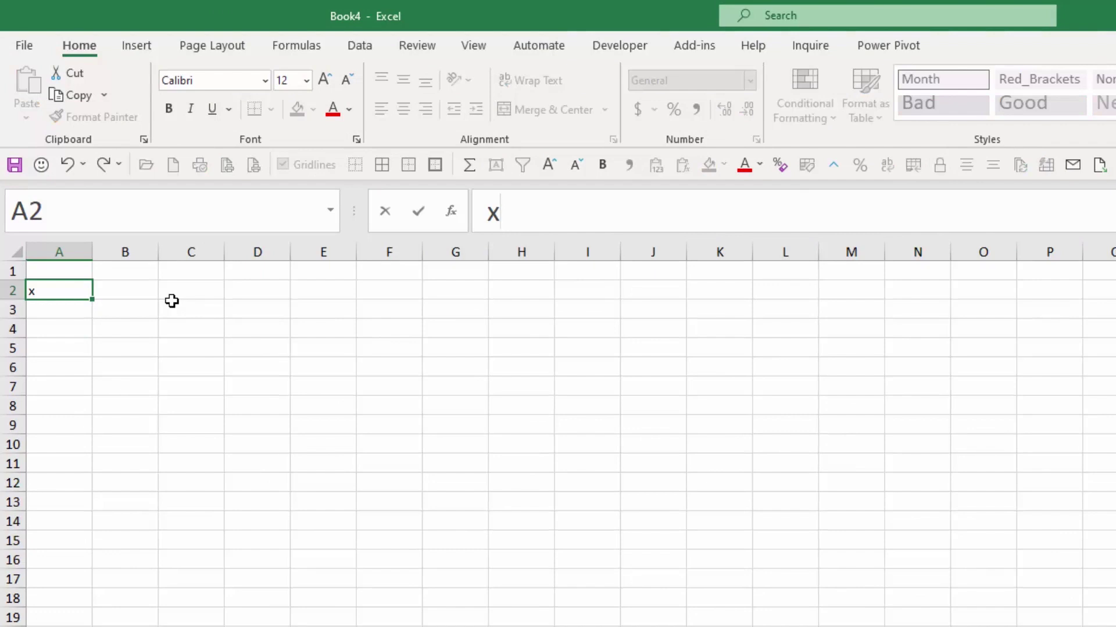
type("asx:")
type("wbc")
Convert xasx:wbc in A2 to a Stocks data type and widen column A.
key("Return")
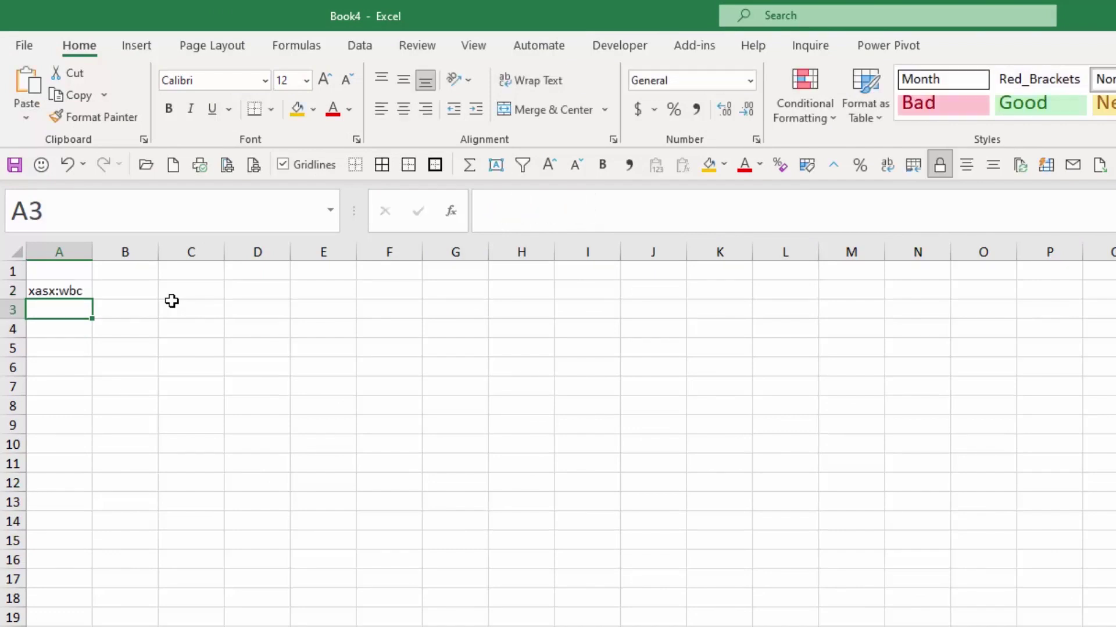
key("Up")
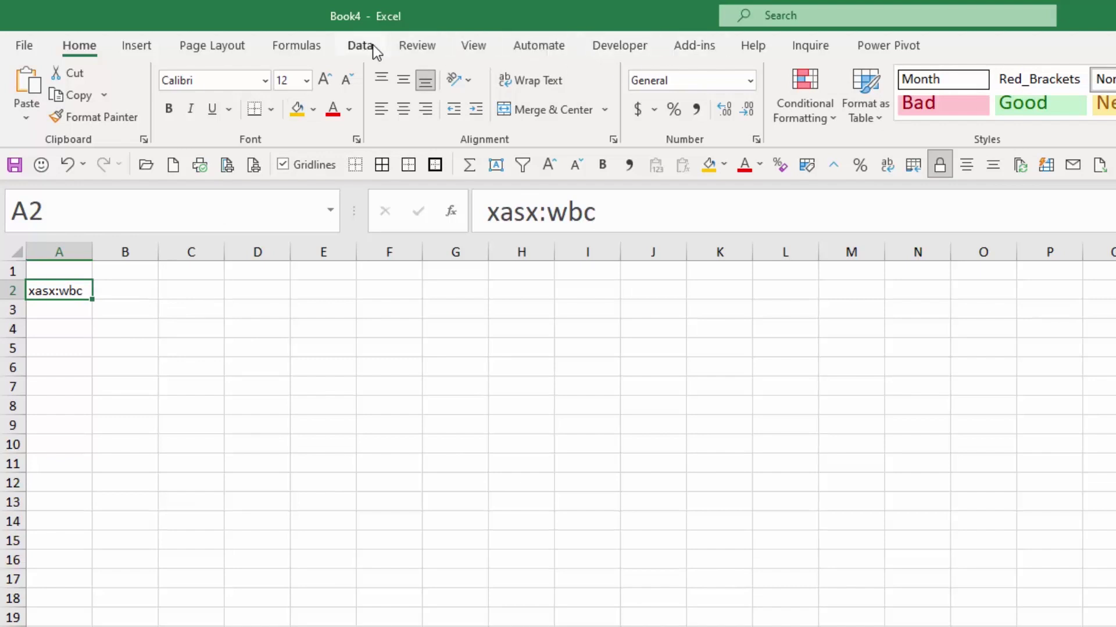
left_click(366, 47)
left_click(601, 109)
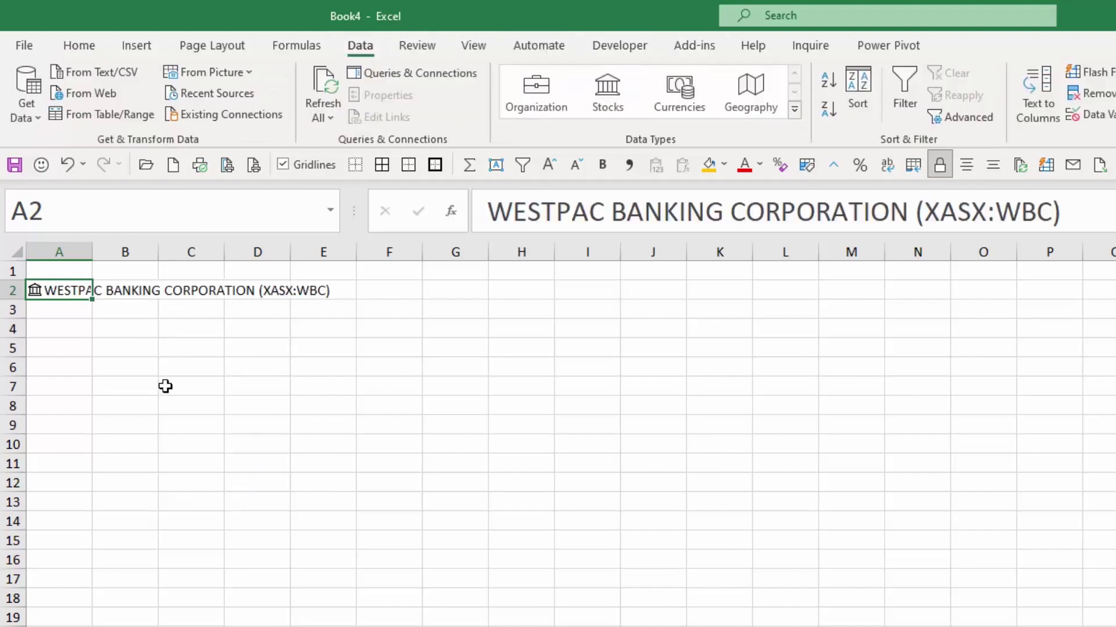
scroll(172, 451, "up", 5)
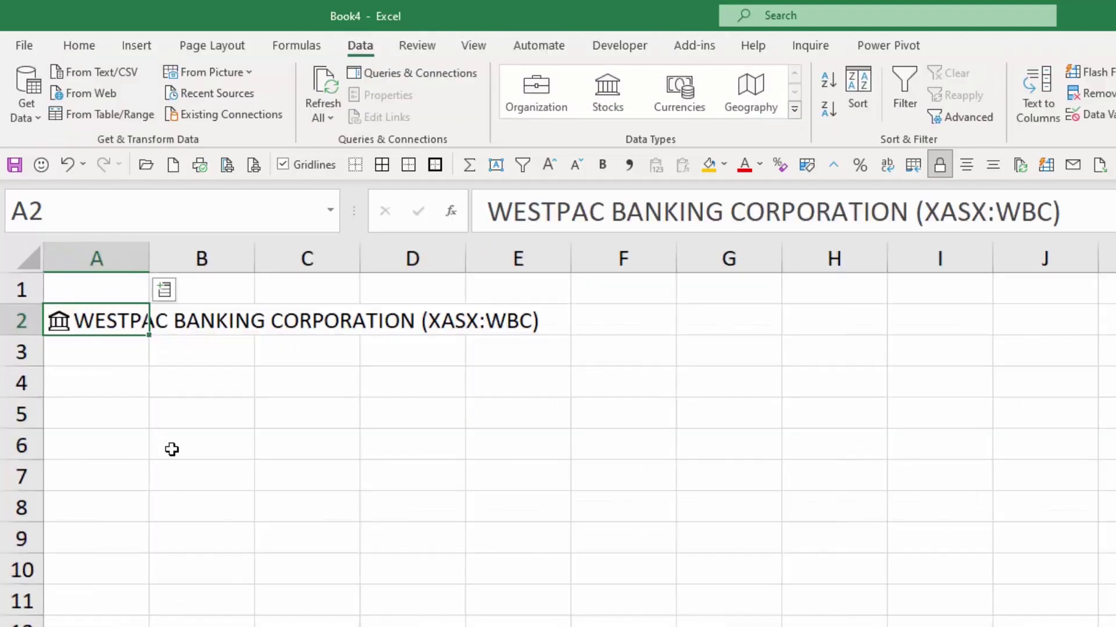
scroll(156, 329, "up", 1)
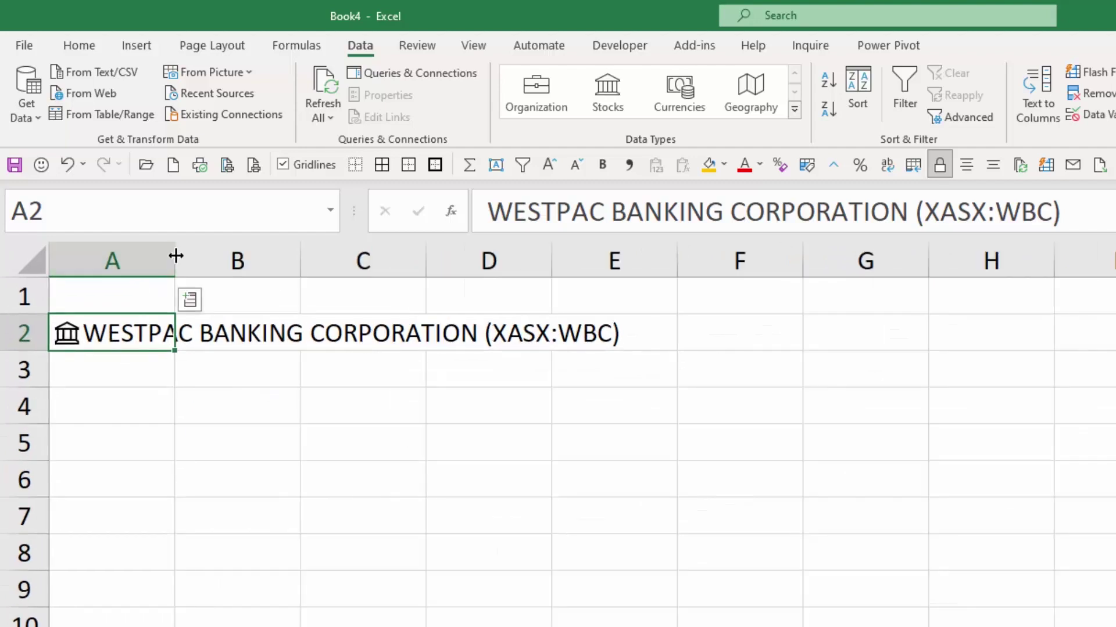
left_click_drag(175, 256, 643, 305)
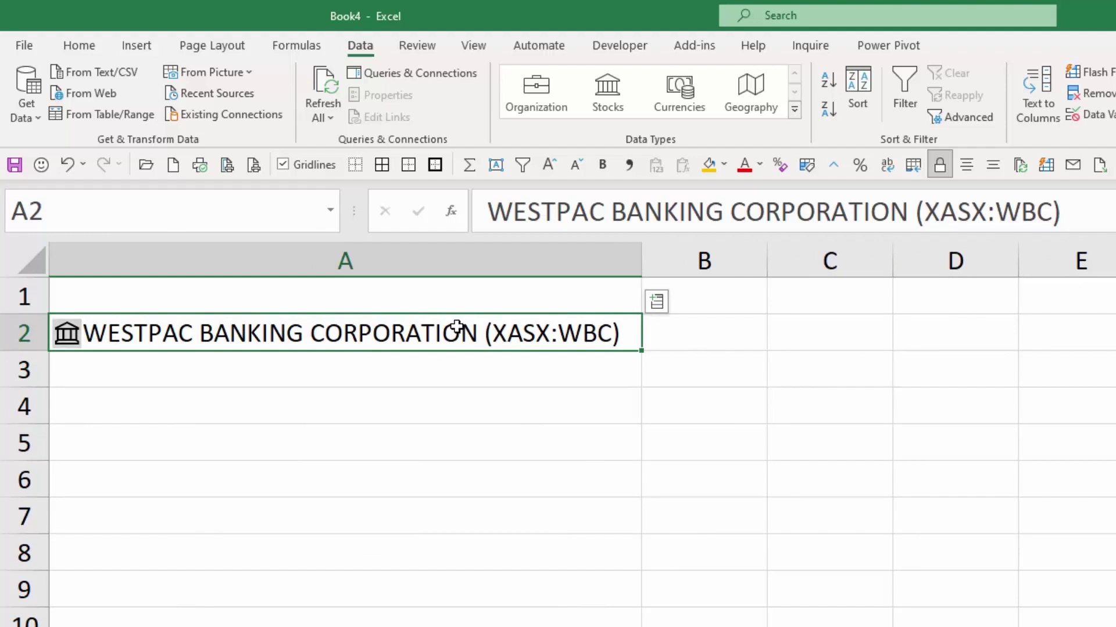
left_click(658, 302)
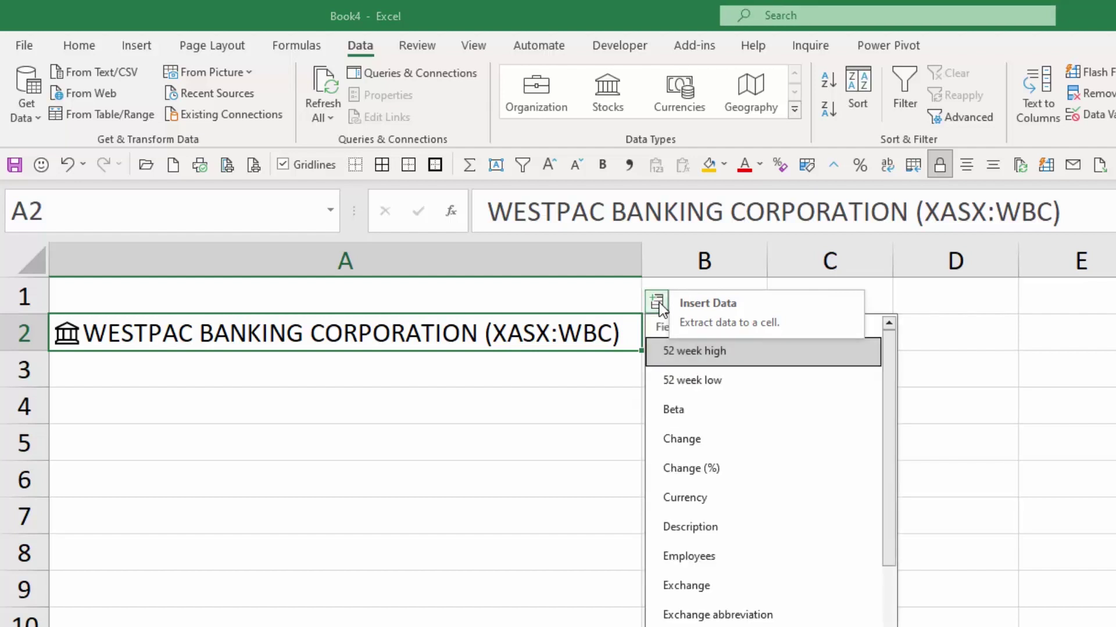
Insert Westpac's 52 week high into B2 and 52 week low into C2.
left_click(740, 353)
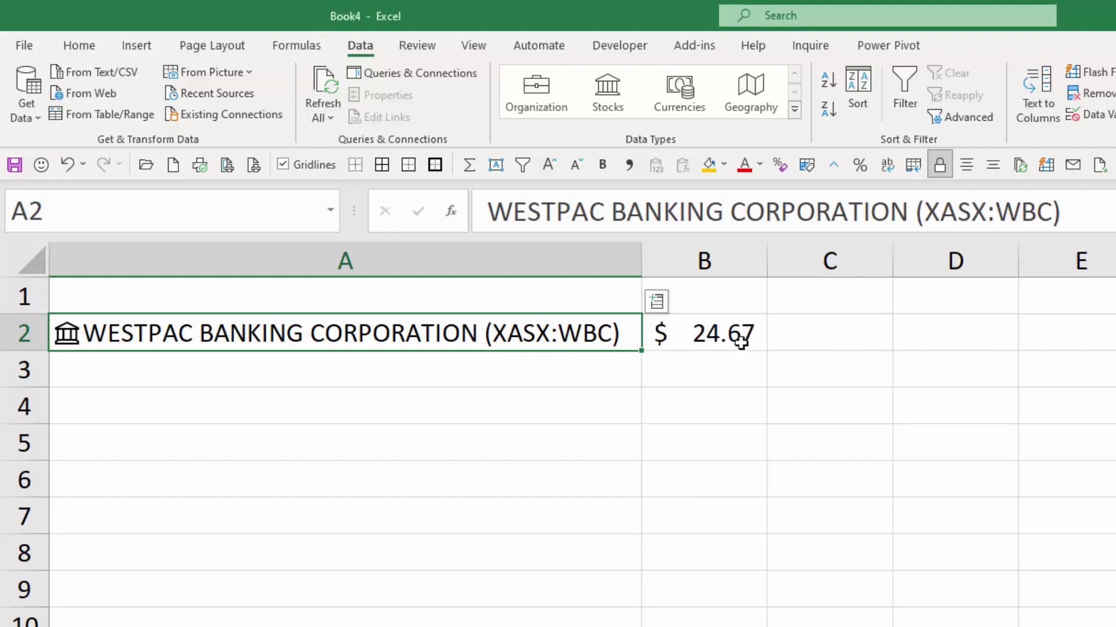
left_click(656, 303)
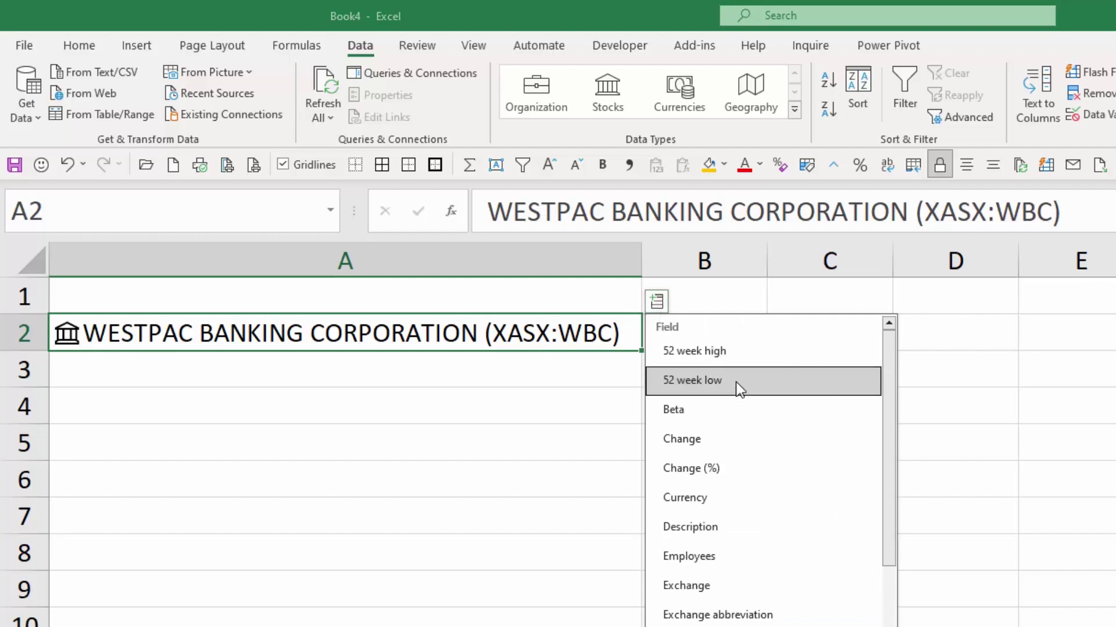
left_click(736, 382)
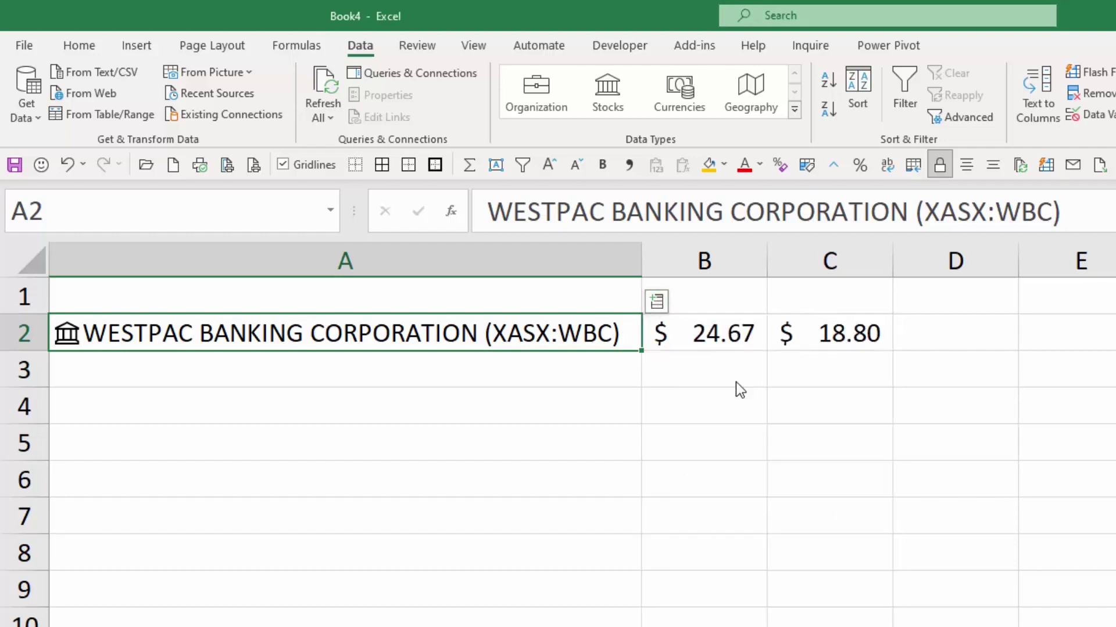
left_click(725, 329)
left_click(821, 322)
left_click(620, 329)
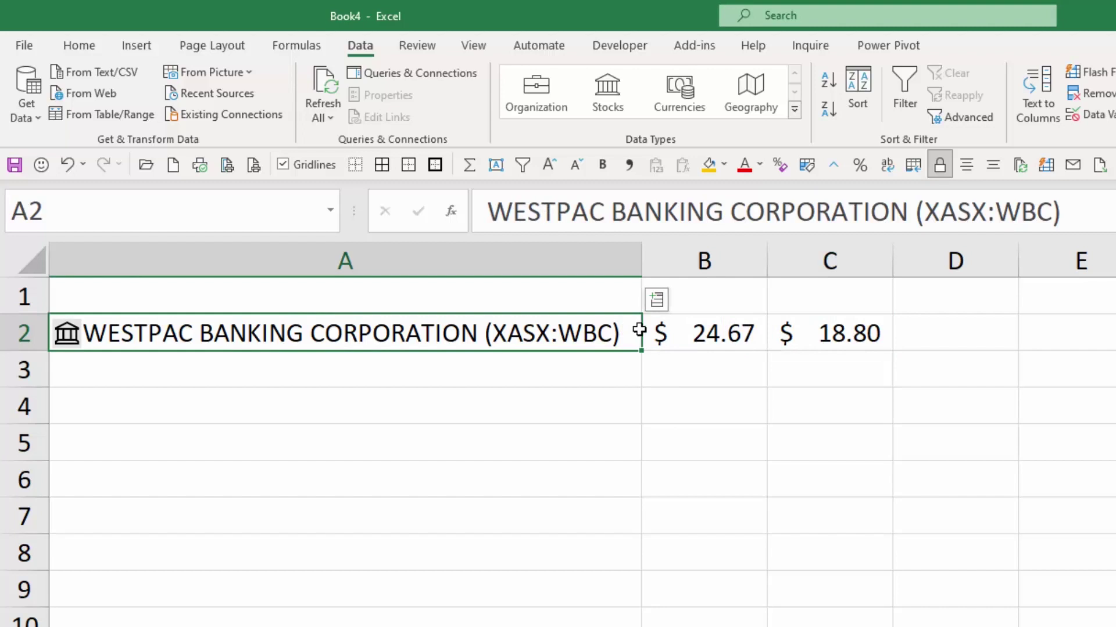
Reopen the stock field list and close it without adding a field.
left_click(657, 302)
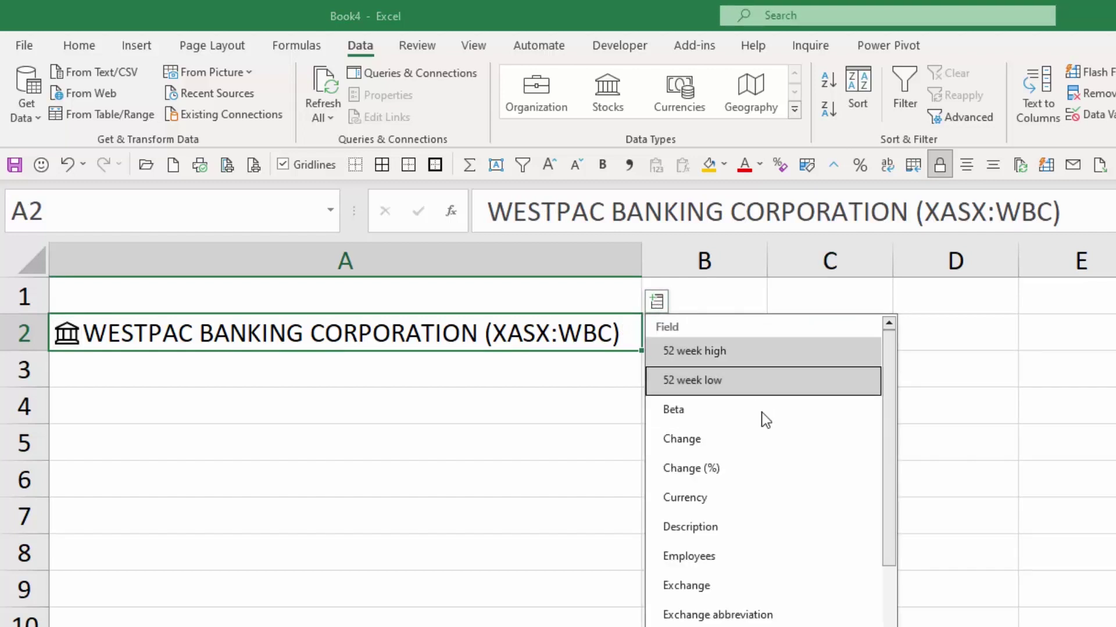
scroll(763, 471, "down", 5)
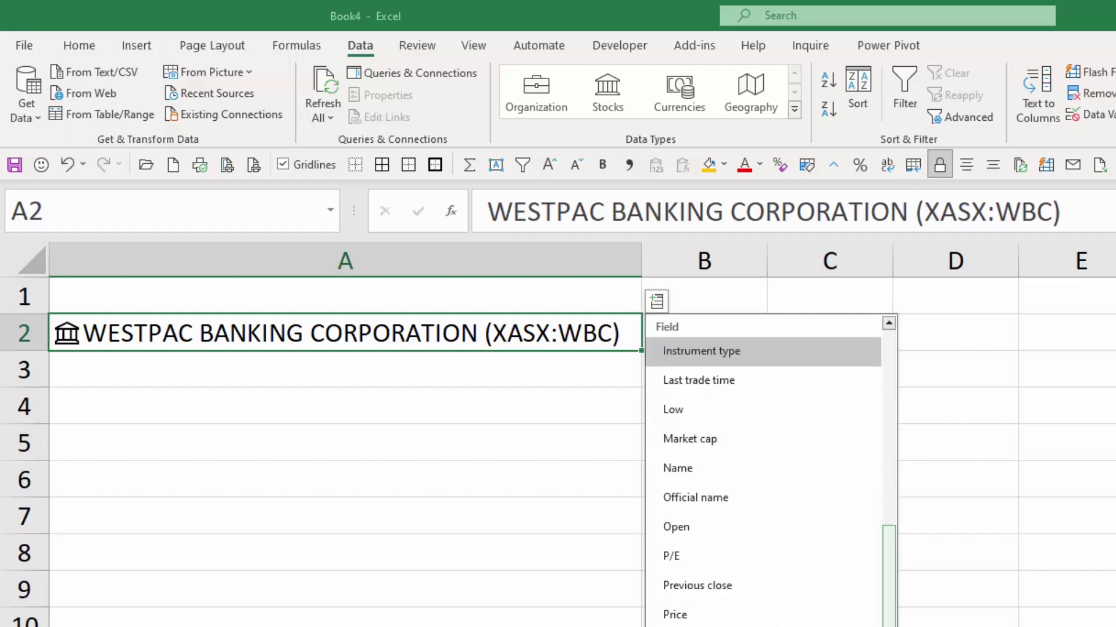
left_click(891, 340)
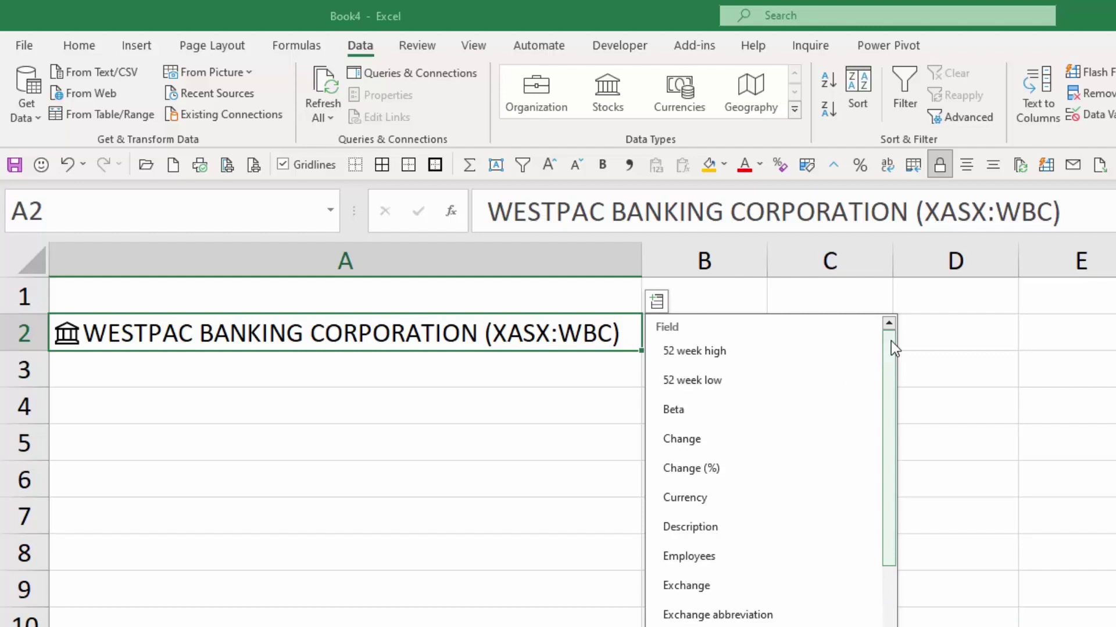
key("Return")
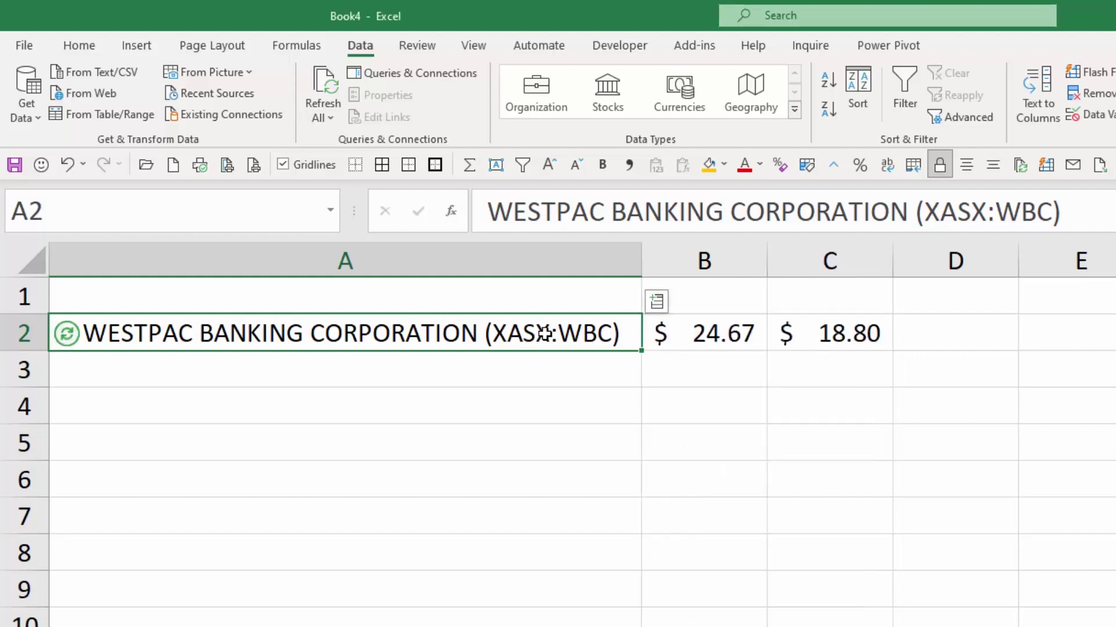
right_click(544, 334)
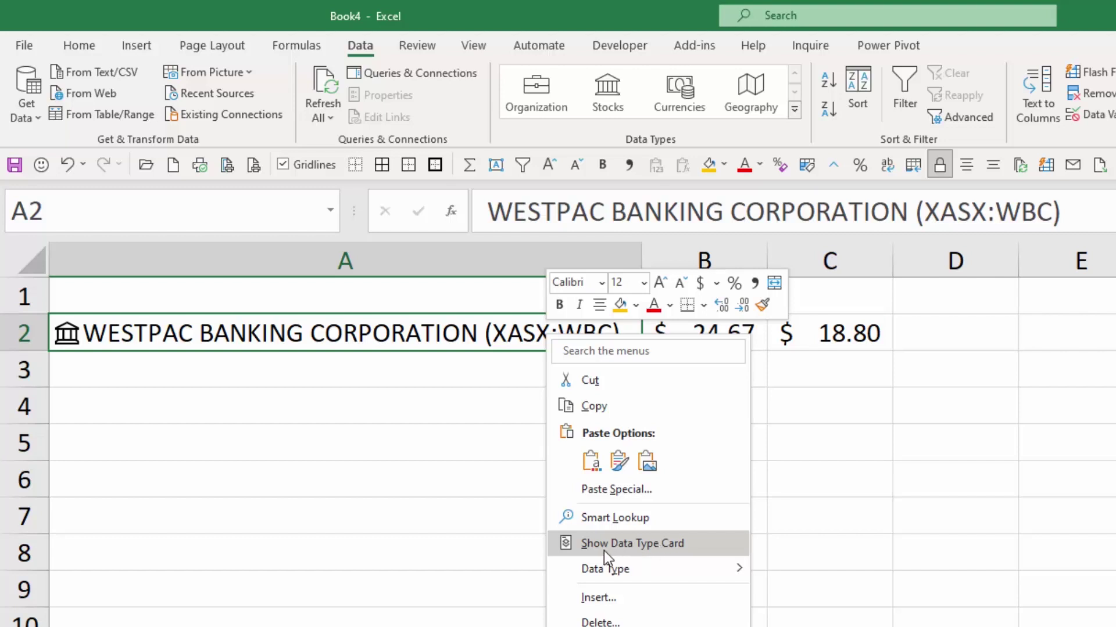
left_click(672, 542)
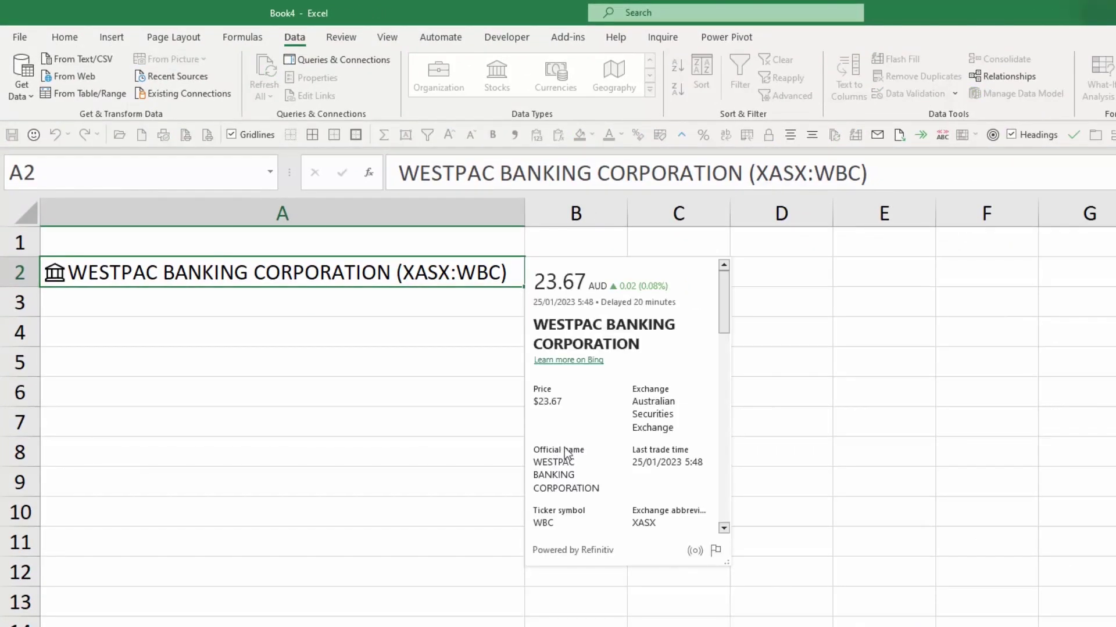
left_click_drag(728, 565, 841, 574)
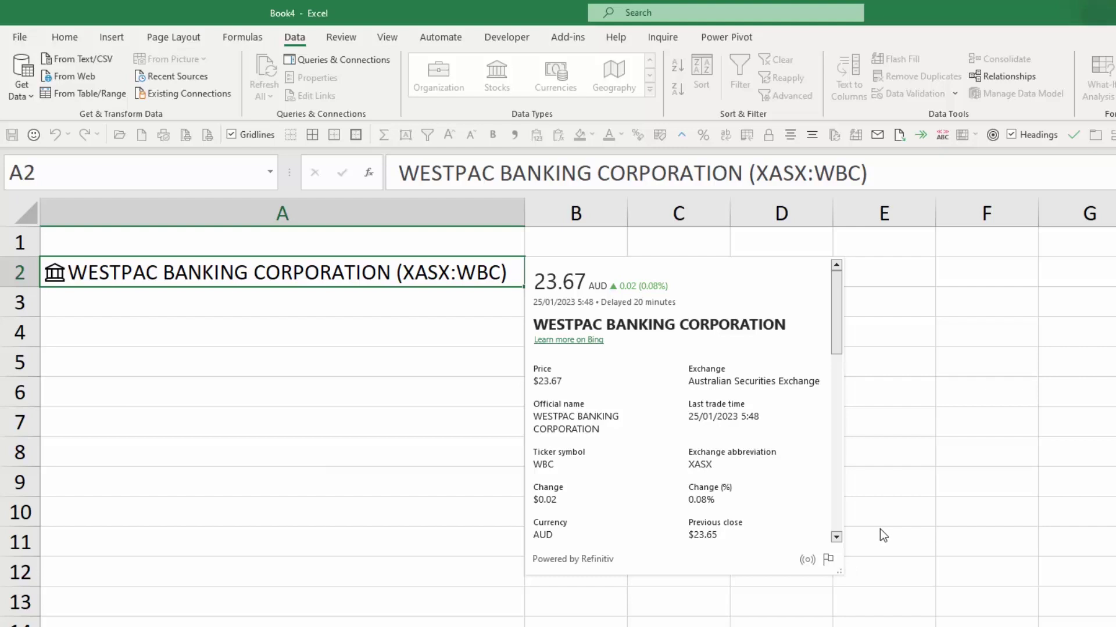
left_click(837, 515)
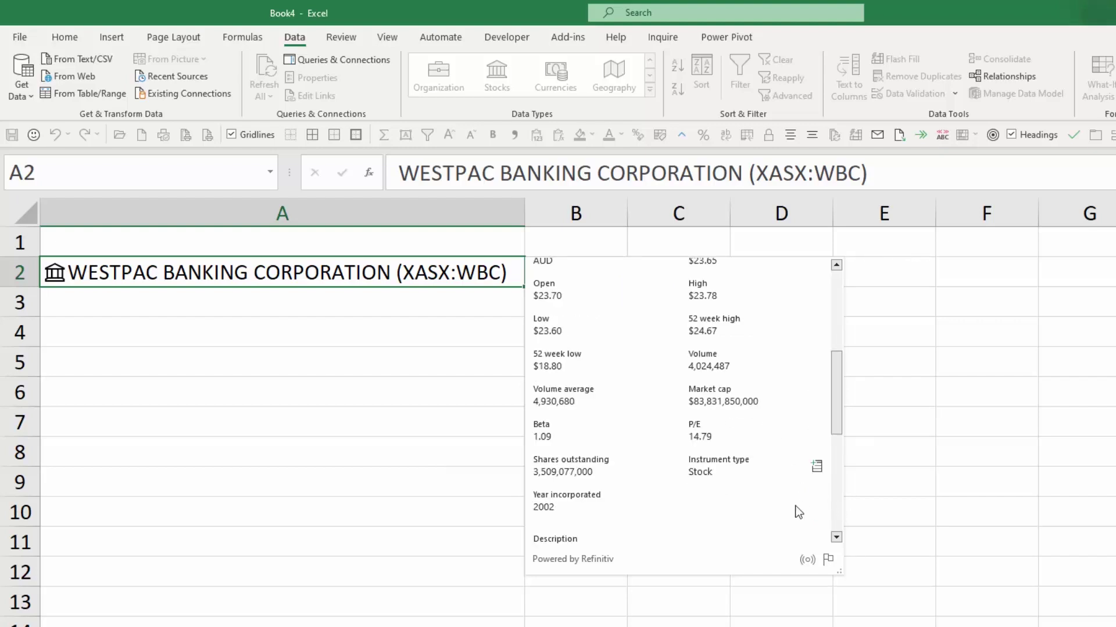
left_click(838, 516)
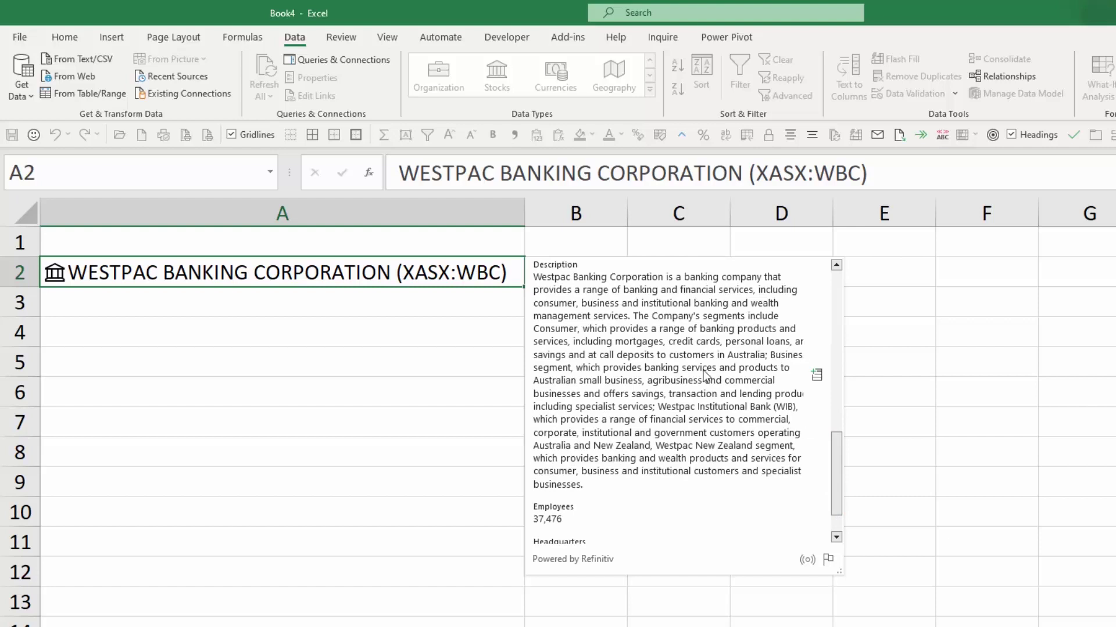
scroll(742, 405, "down", 2)
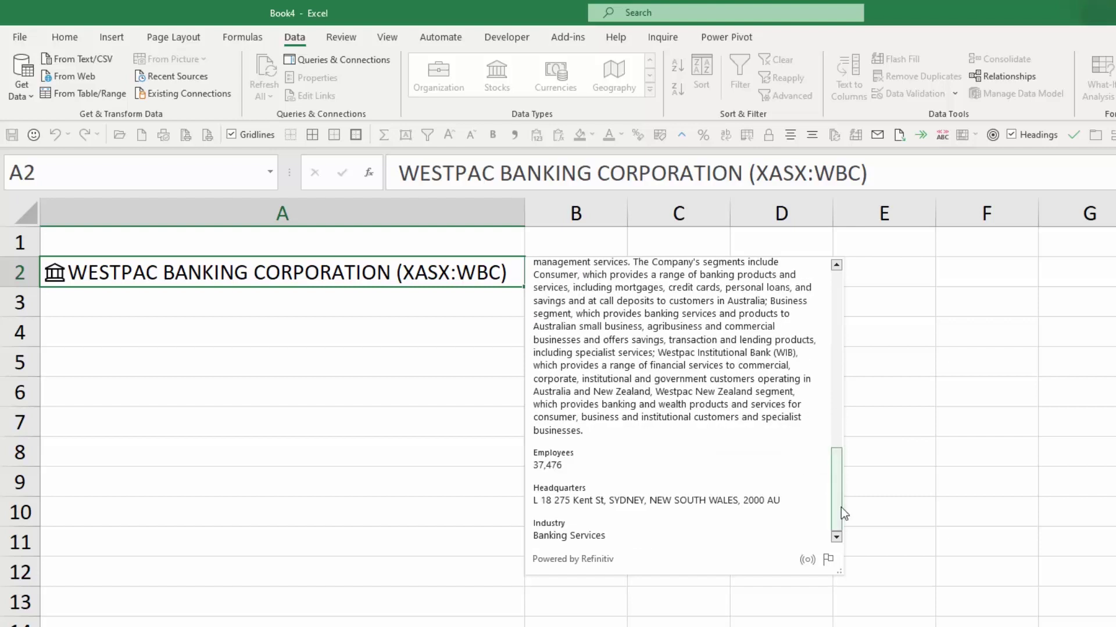
left_click(838, 279)
left_click(839, 275)
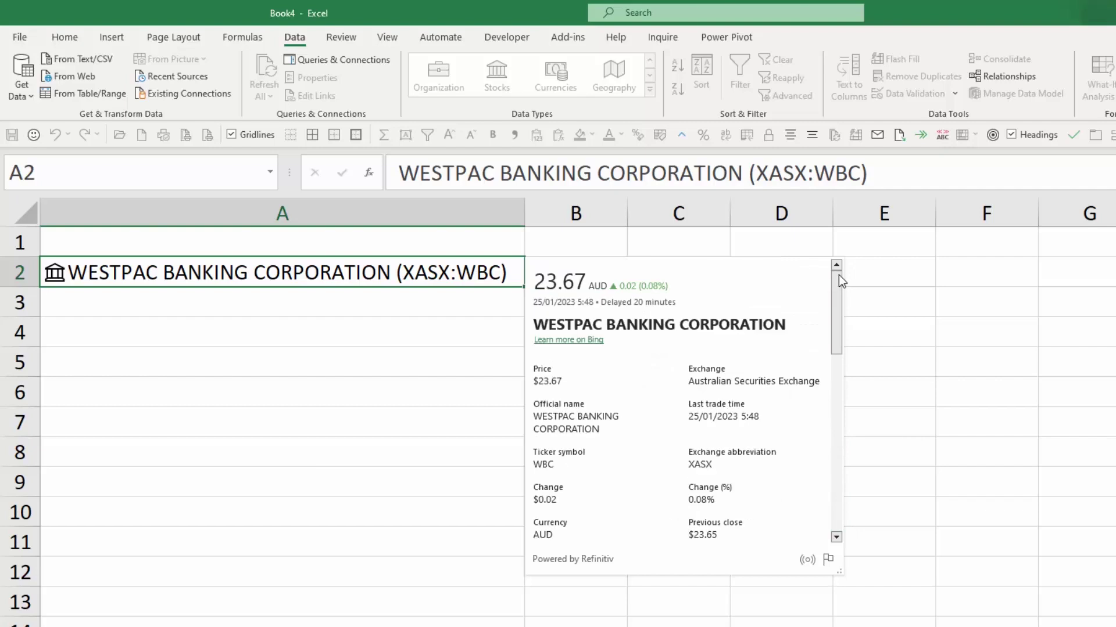
View the Westpac details card and field list without adding any field.
left_click(492, 278)
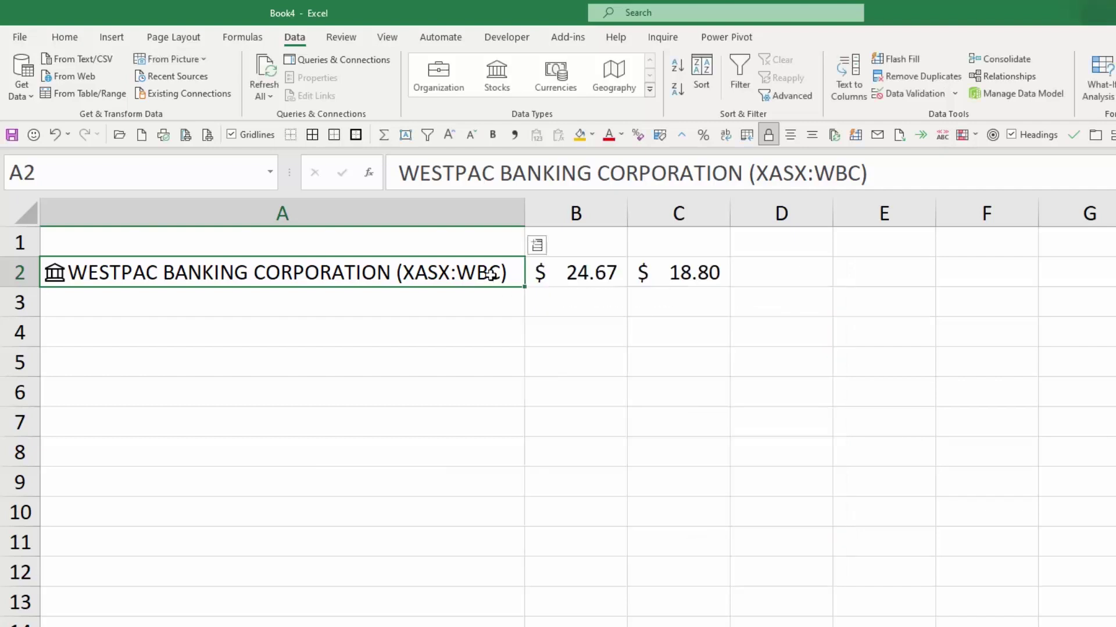
right_click(493, 276)
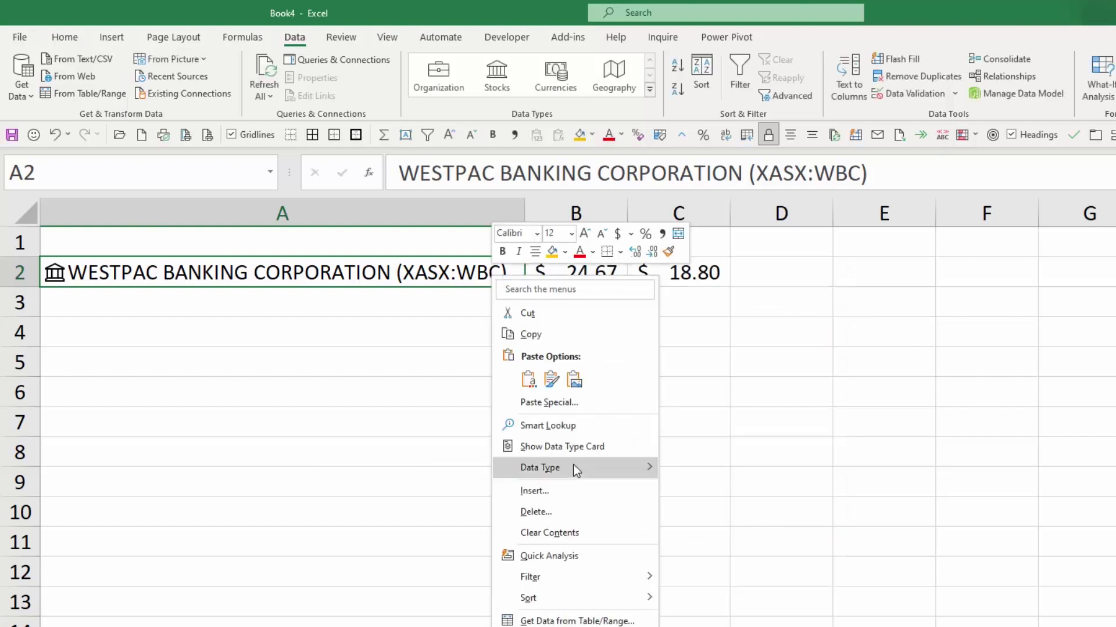
left_click(612, 446)
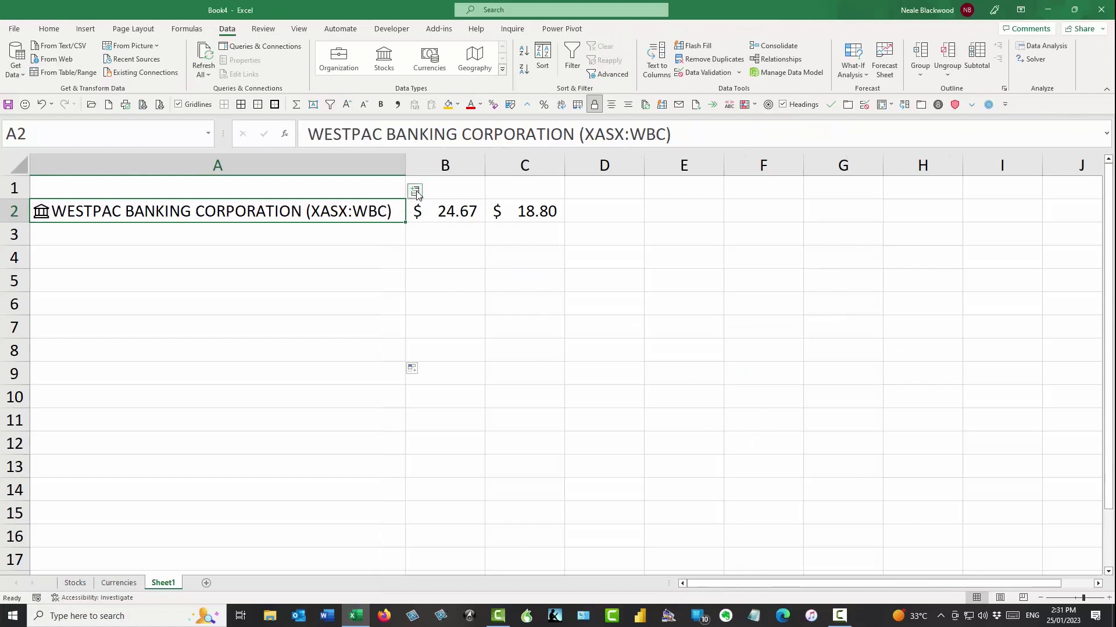
left_click(415, 192)
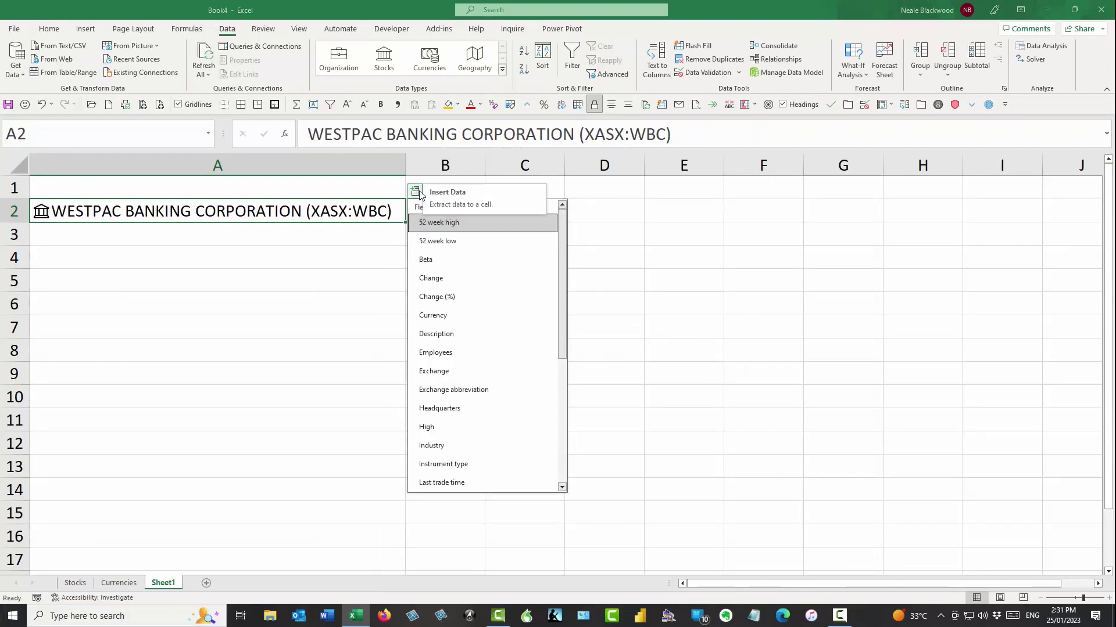
left_click(440, 277)
Enter =A2.Employees in D2 to show Westpac's 37,476 employees.
left_click(595, 209)
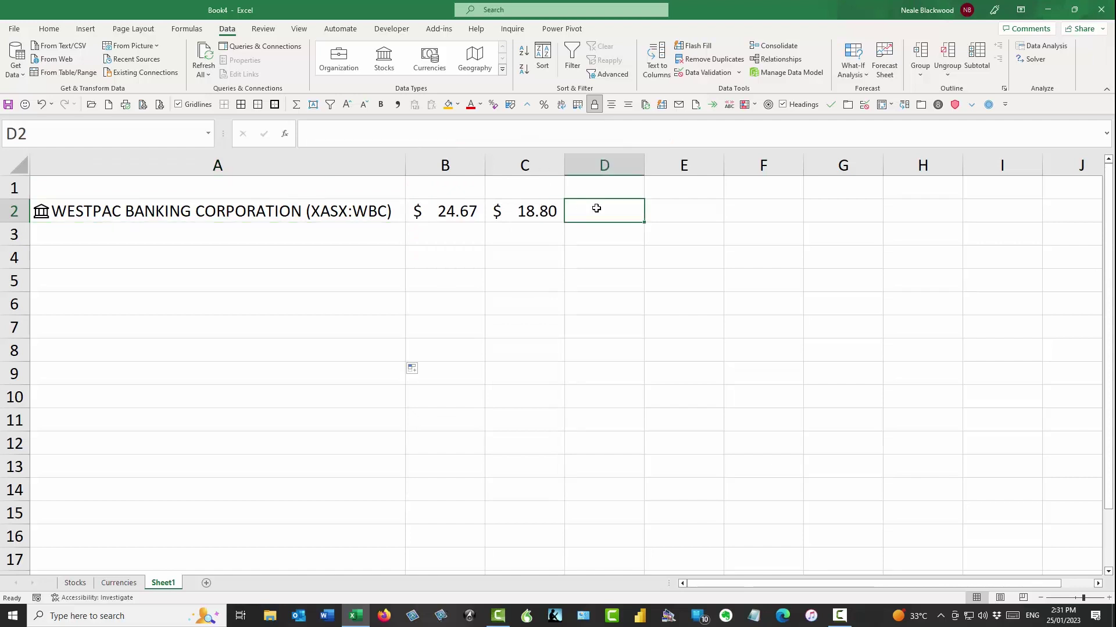
type("=")
key("Left")
key("Left")
key("Left")
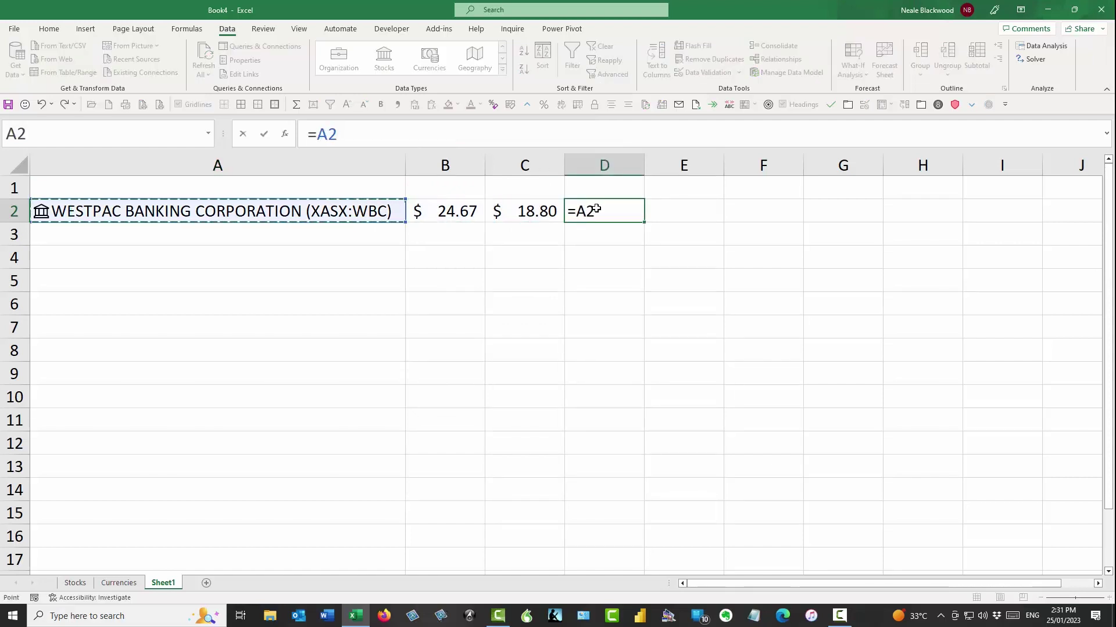
type(".")
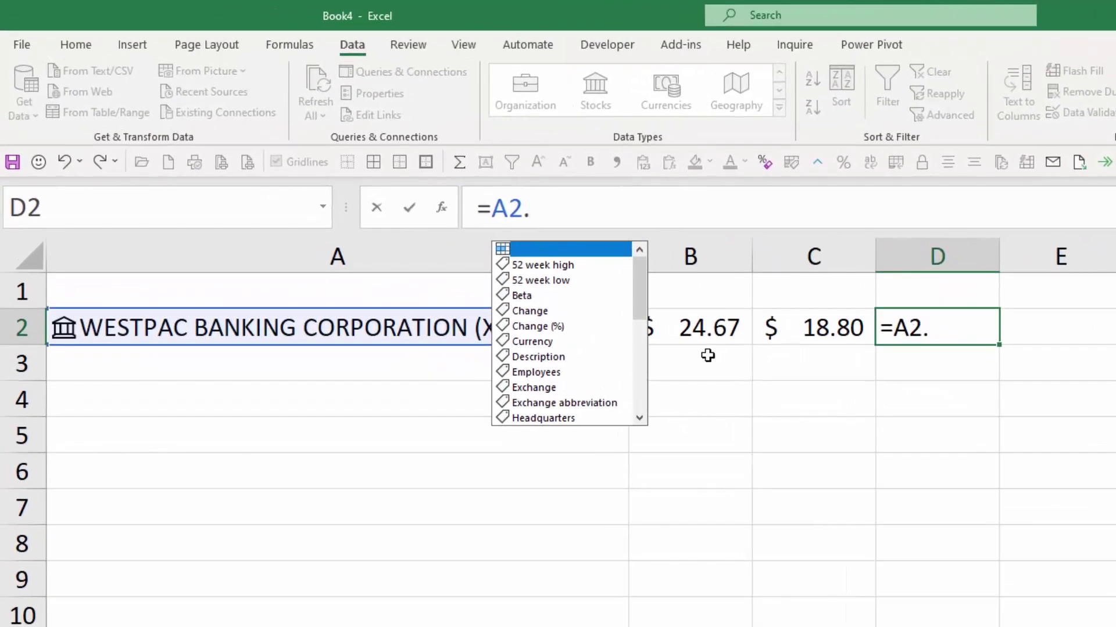
double_click(549, 373)
key("Return")
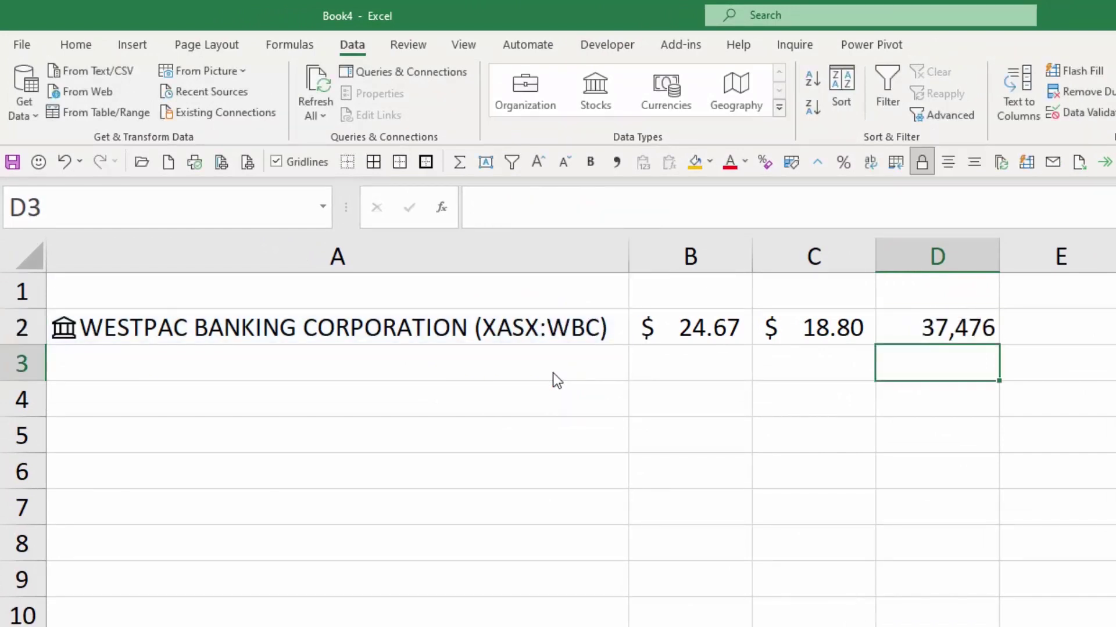
key("Up")
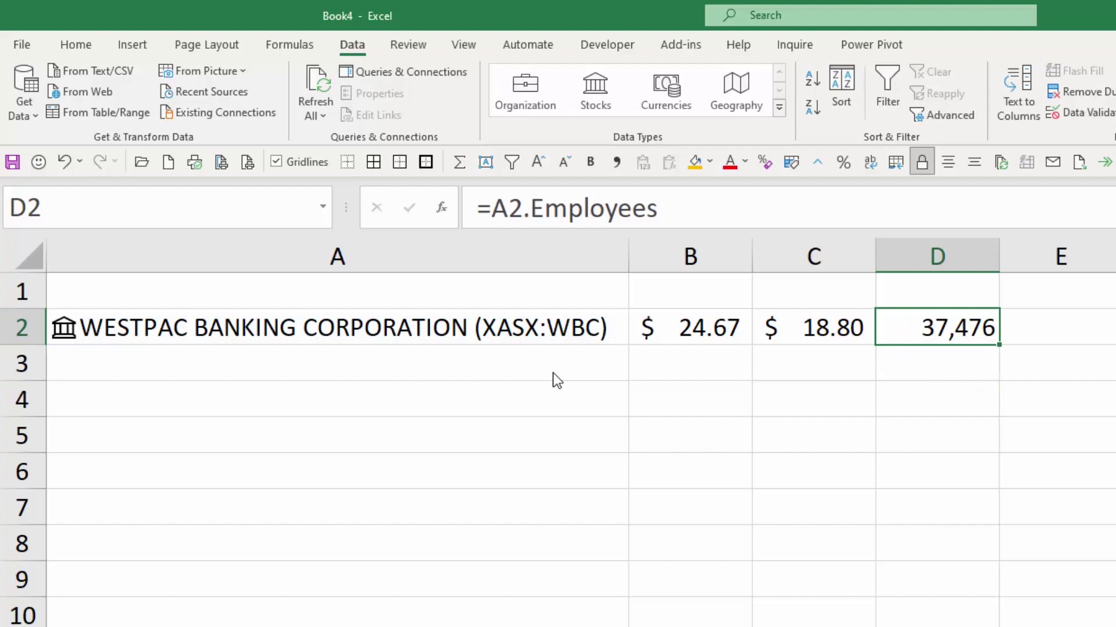
key("Left")
key("Left")
left_click(615, 316)
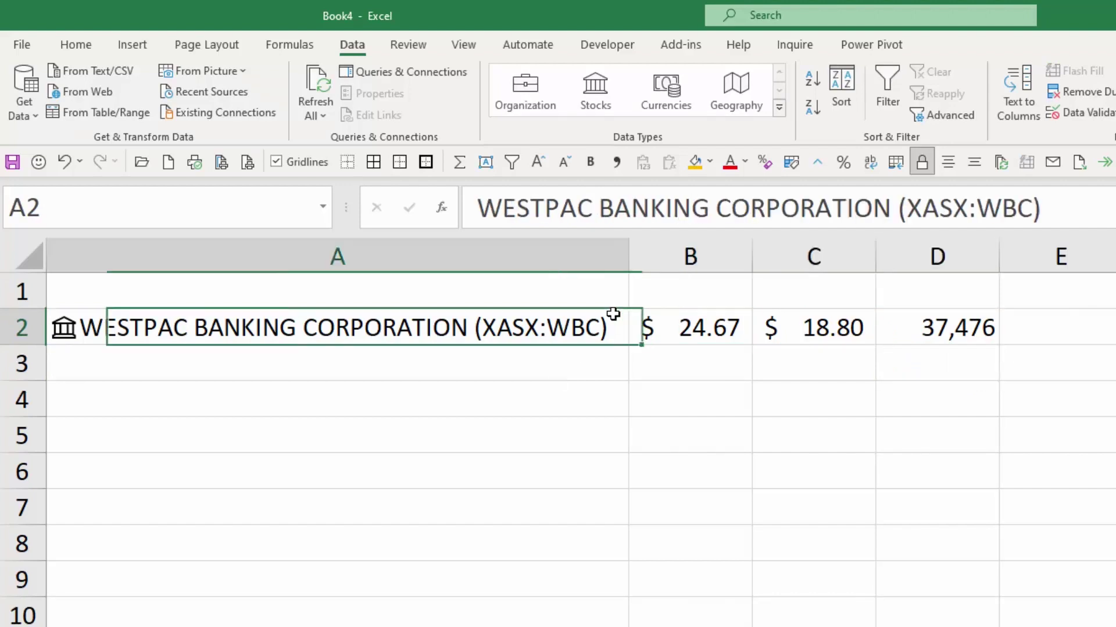
Replace the misspelled Syndey entry in A7 with Sydney NSW.
left_click(950, 322)
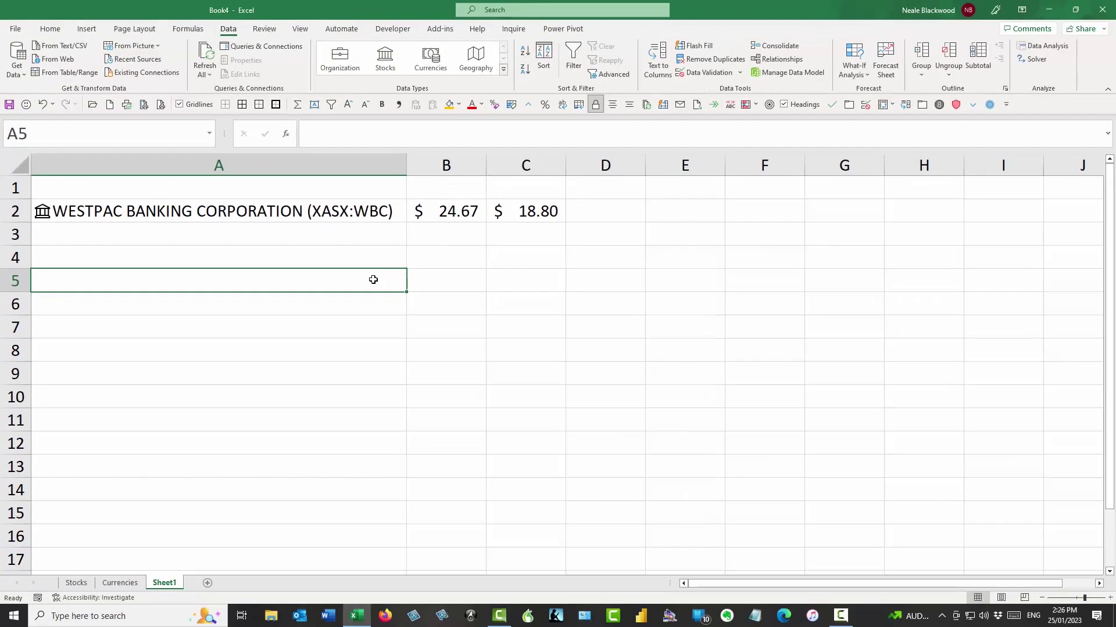
key("Down")
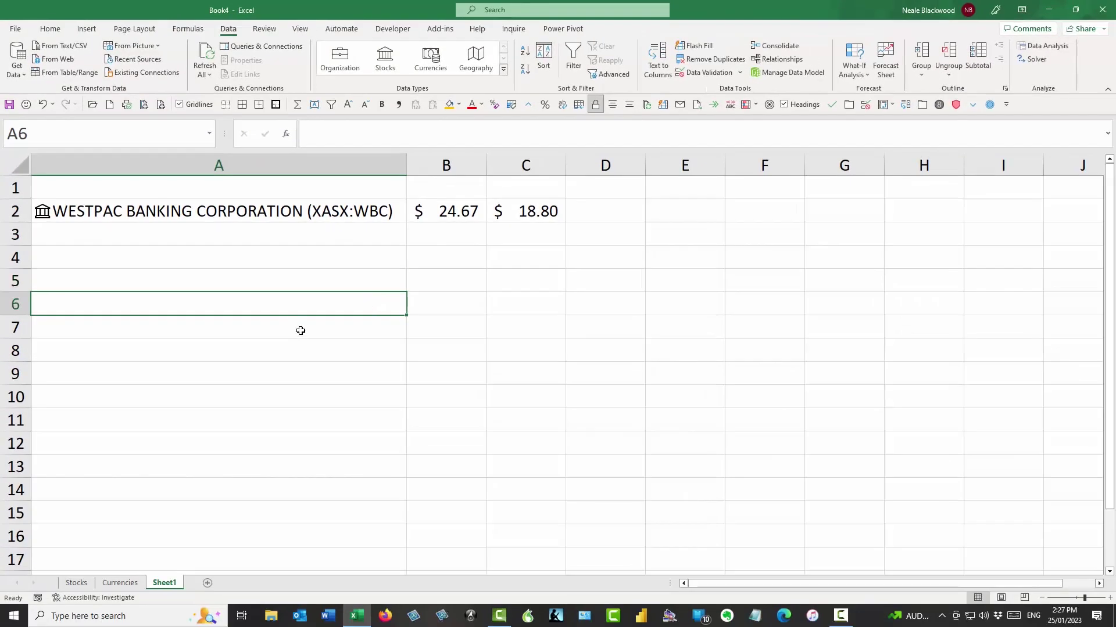
key("Down")
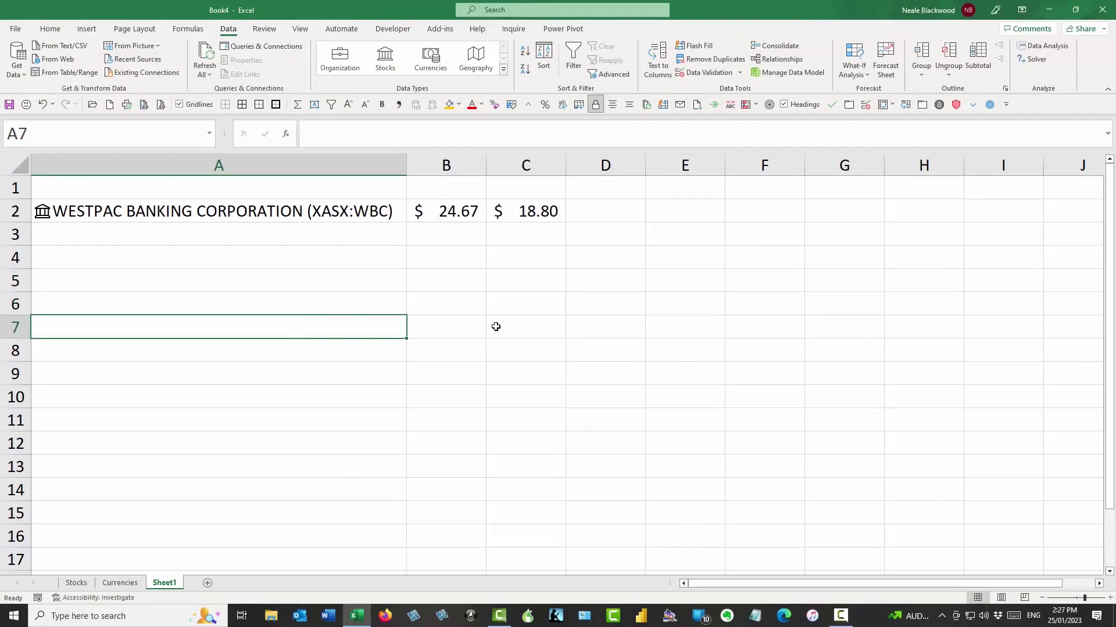
type("Syndey")
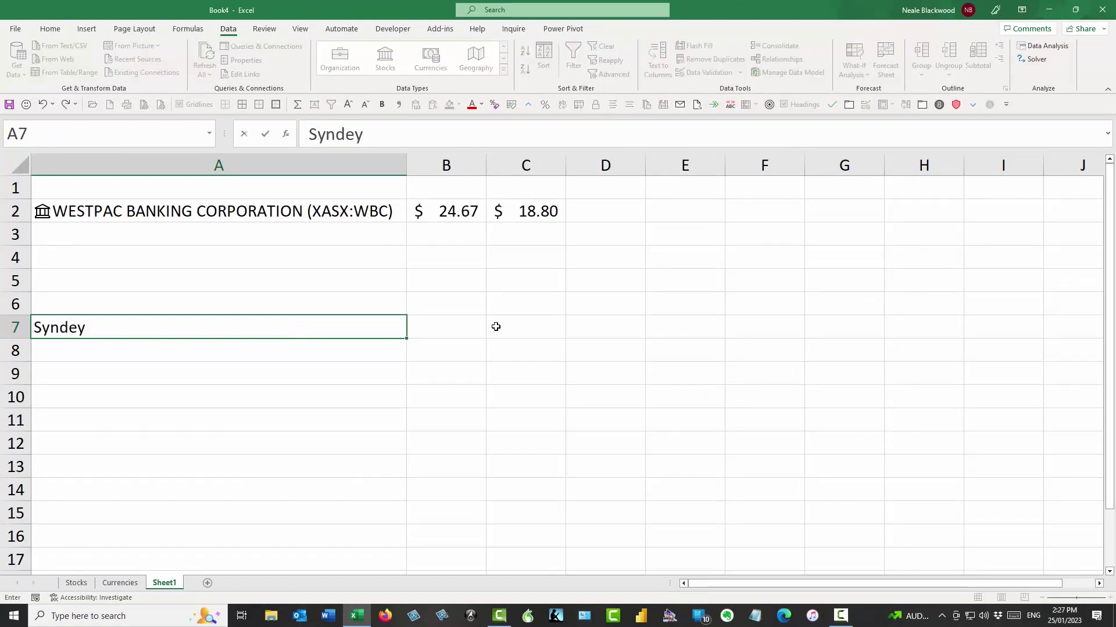
key("Escape")
key("Down")
key("Up")
type("Sydney NS")
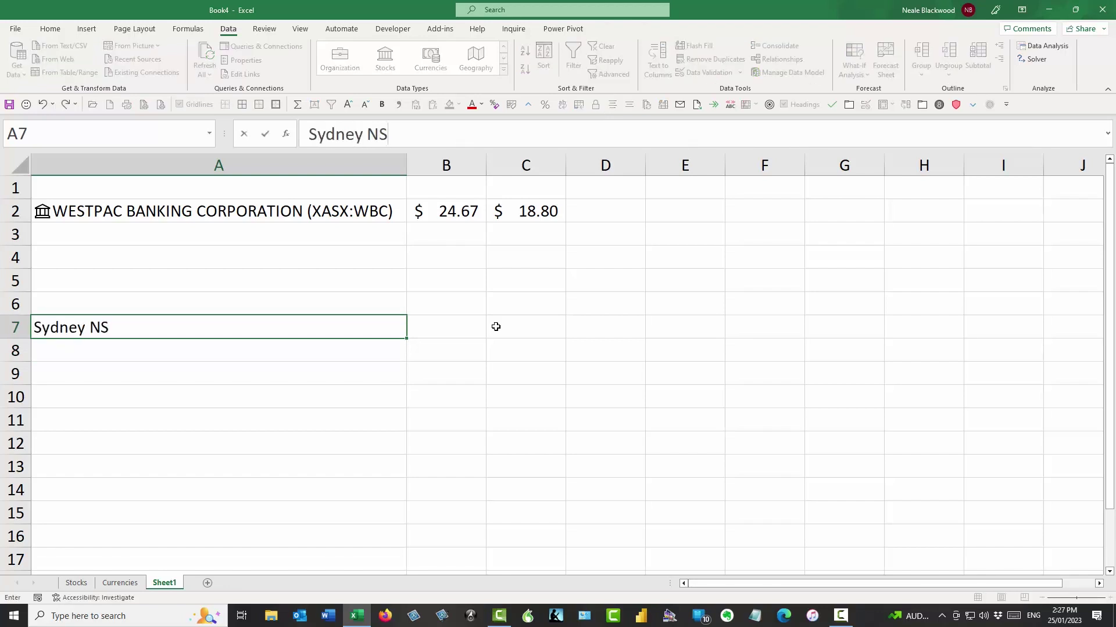
type("W")
key("Return")
key("Up")
Convert A7 to Geography and view Sydney's card: population 5,231,147, area 12,145 sq km.
left_click(476, 59)
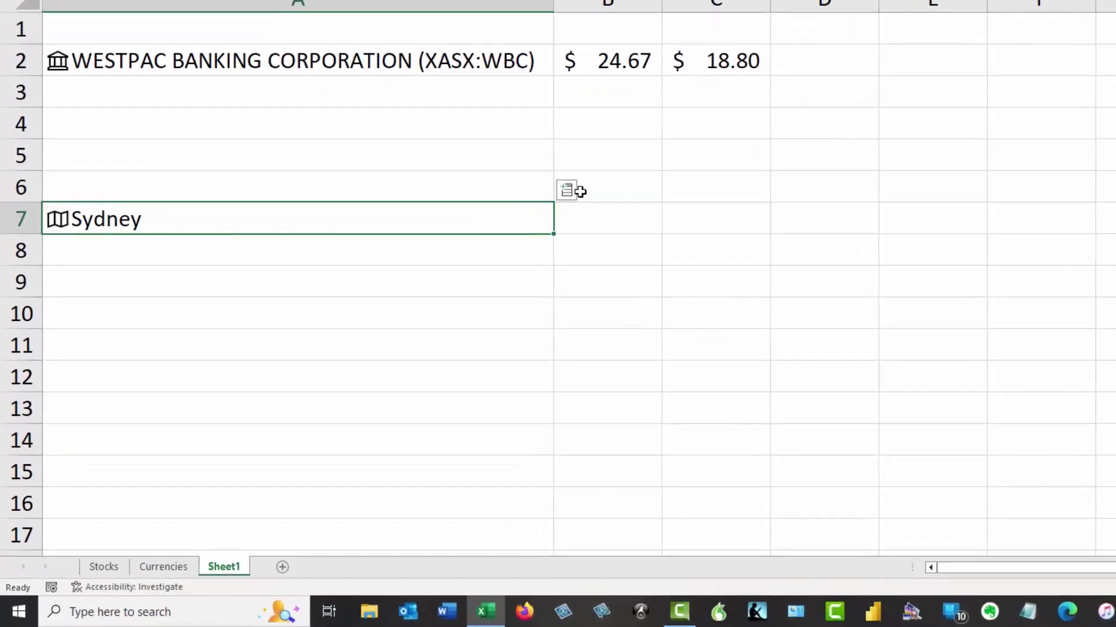
right_click(518, 219)
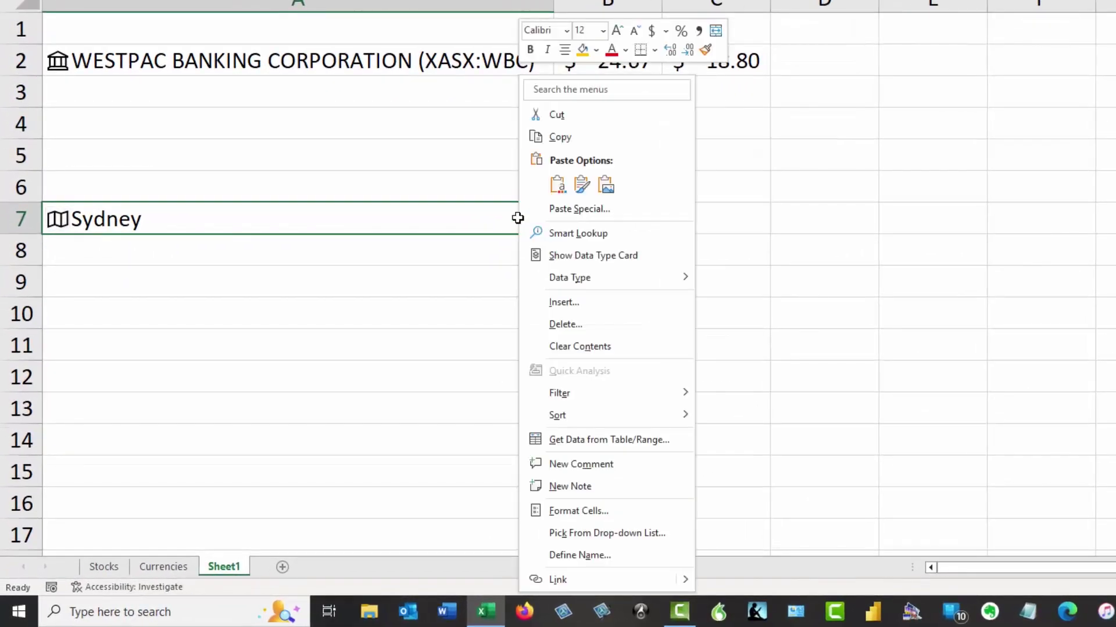
left_click(603, 256)
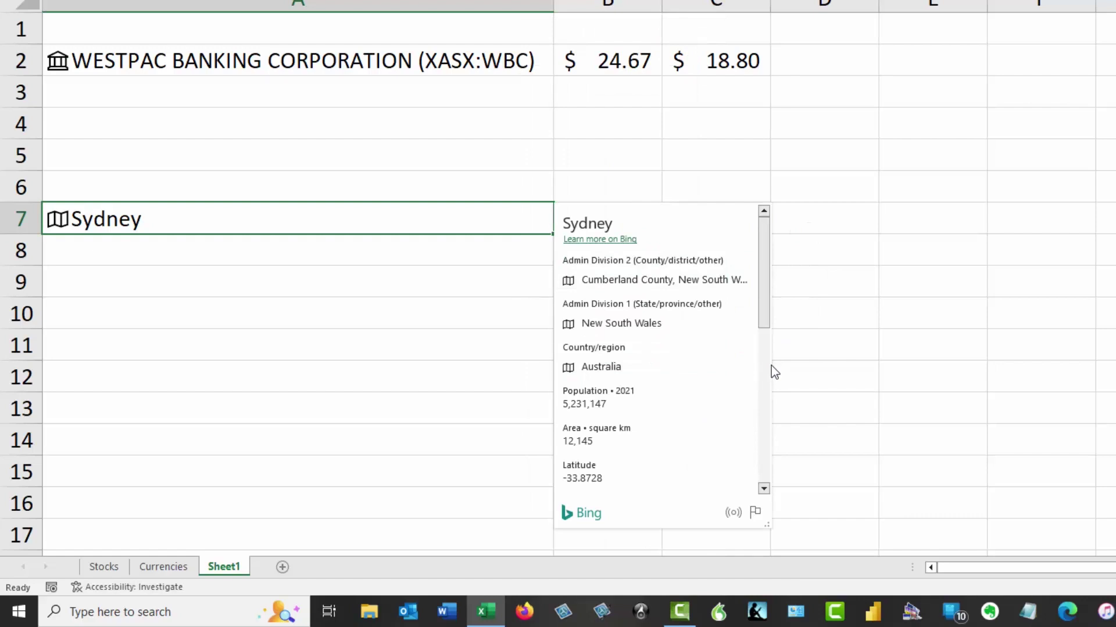
mouse_move(767, 528)
left_mouse_down()
mouse_move(869, 502)
mouse_move(856, 497)
left_mouse_up()
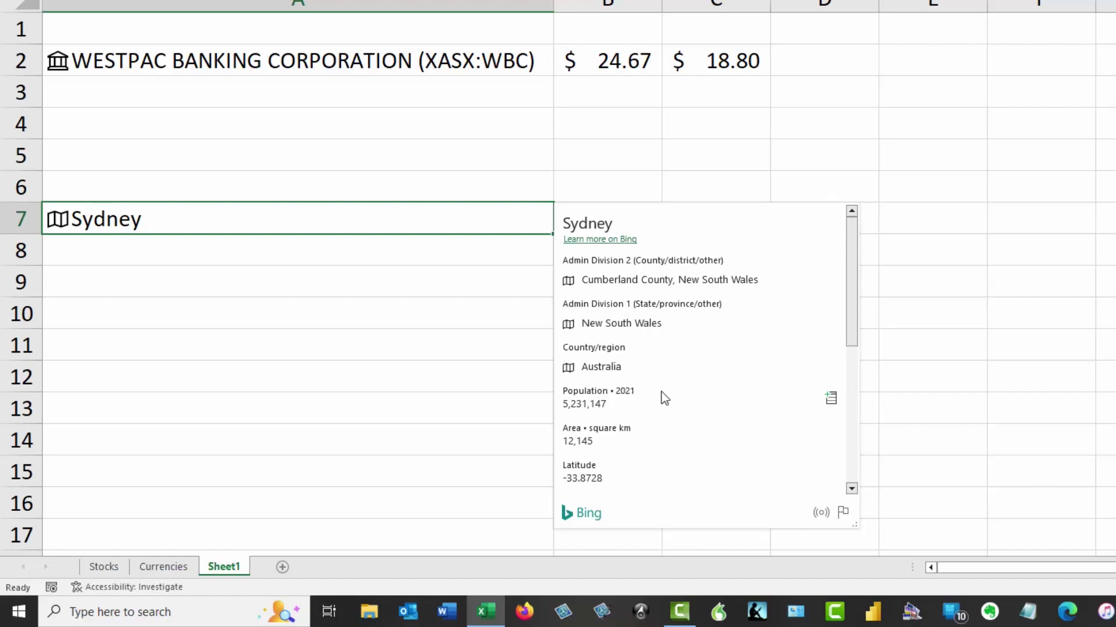
left_click(852, 463)
key("Escape")
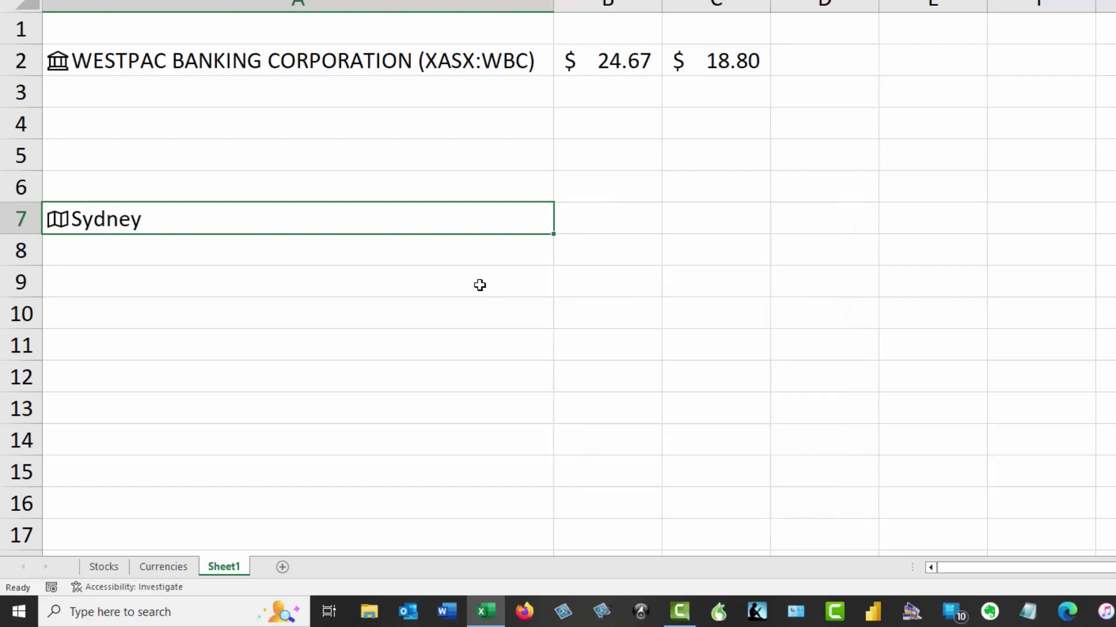
Enter 'Melbourne VIC' in A8 and convert it to a Geography data type.
left_click(446, 240)
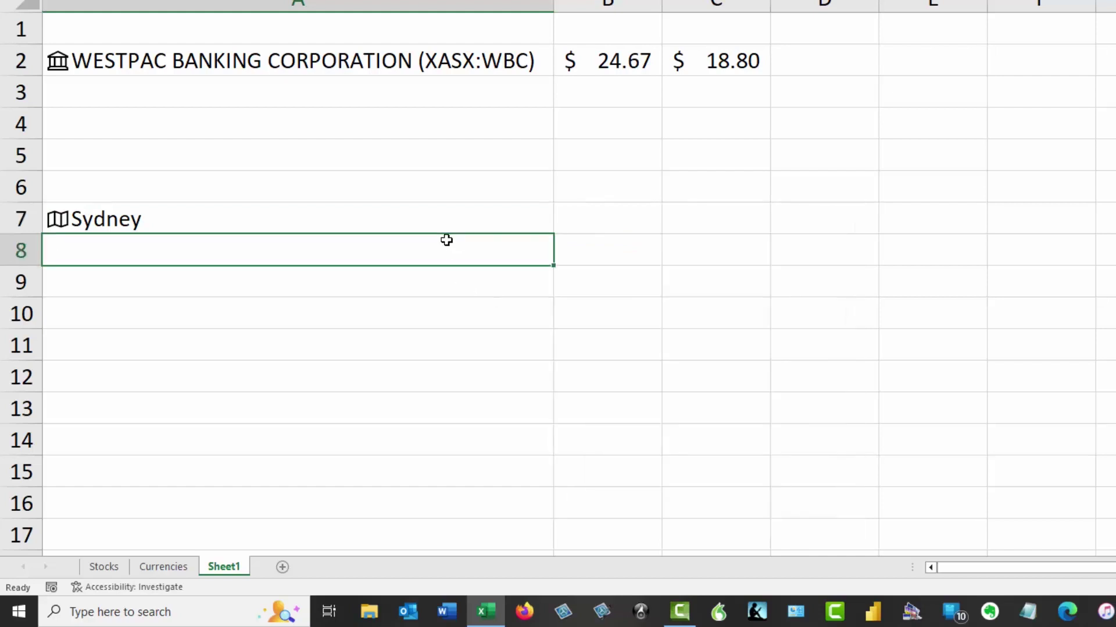
type("Melbourne VIC")
key("Return")
left_click(447, 240)
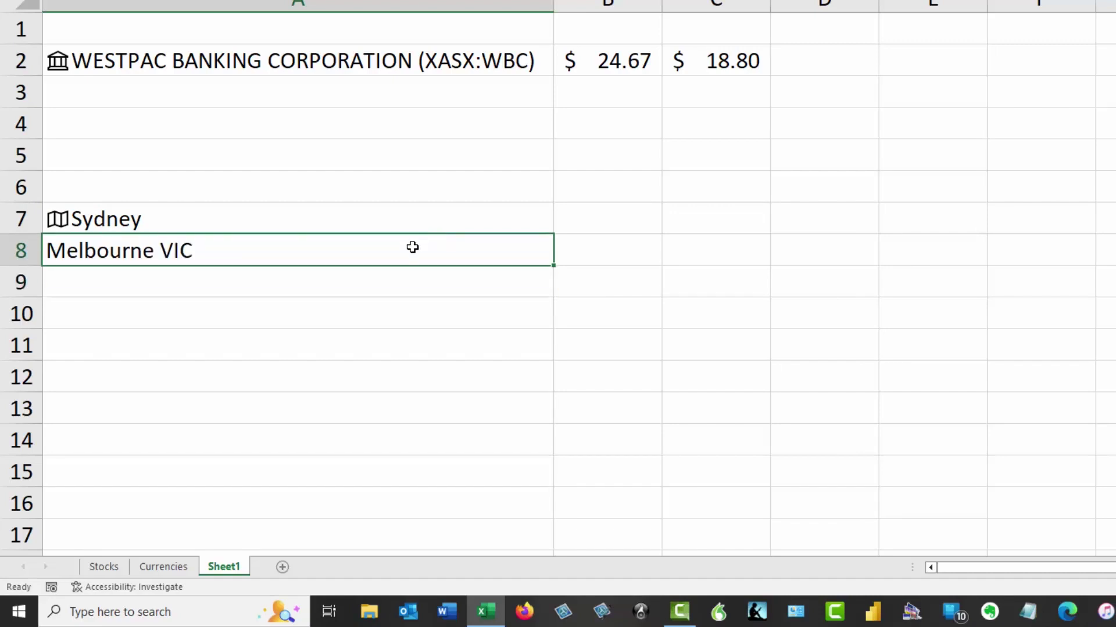
right_click(413, 248)
right_click(511, 259)
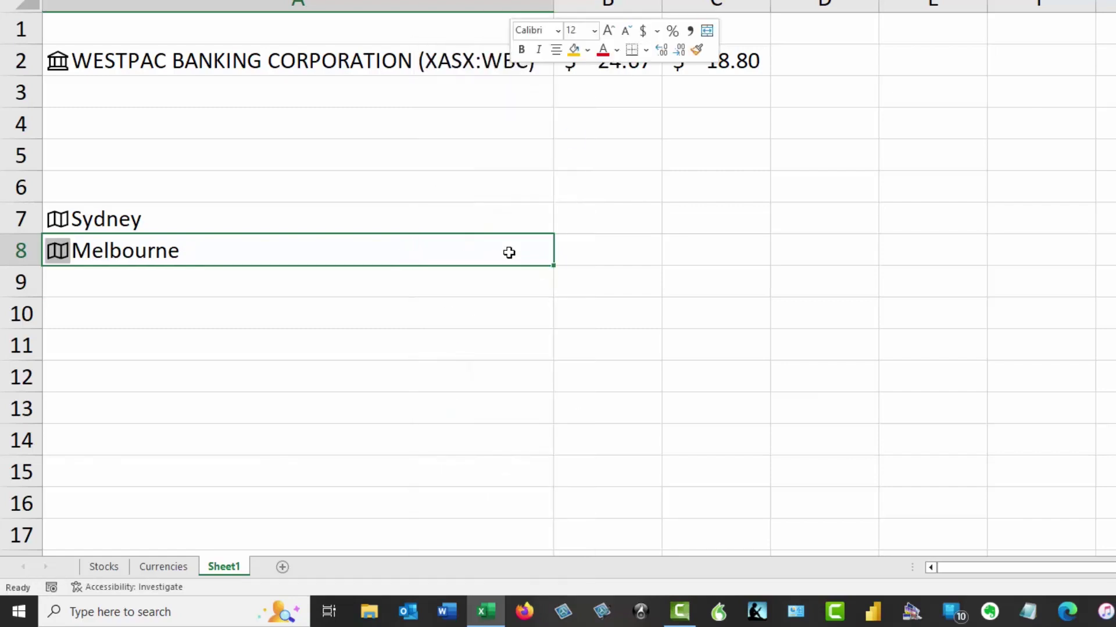
View Melbourne's data card, scrolling through time zone, description and data sources.
left_click(589, 255)
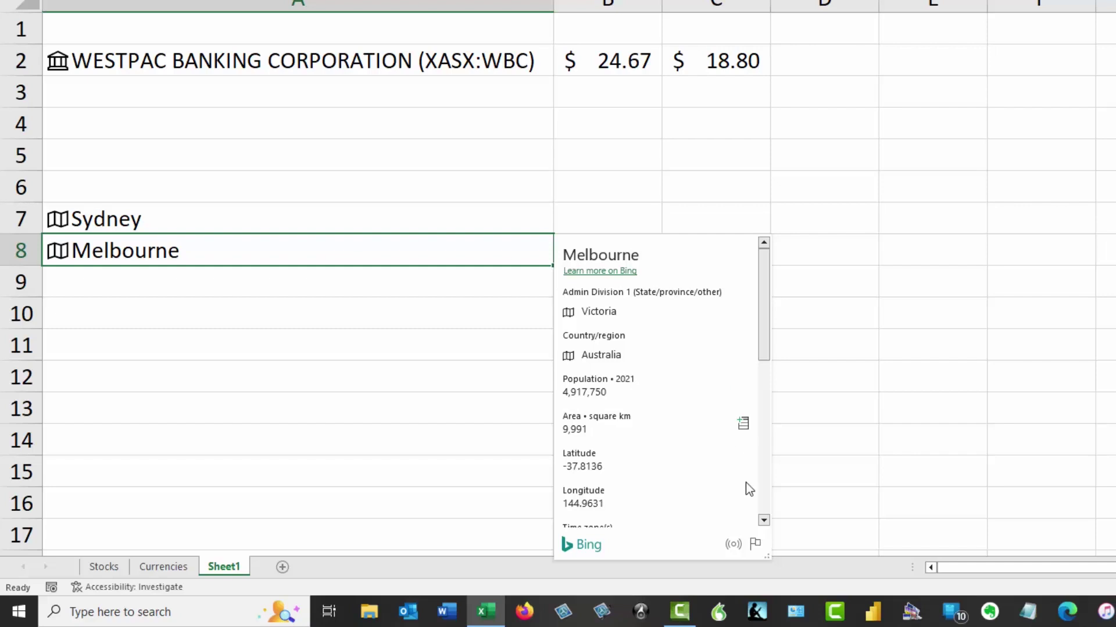
left_click(767, 496)
left_click(766, 492)
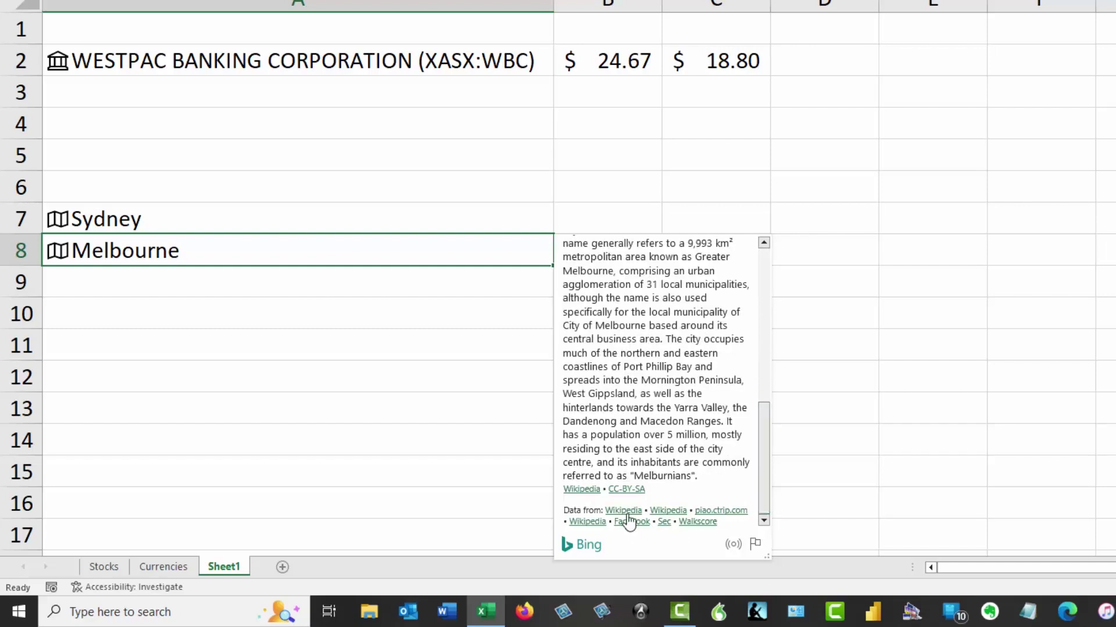
left_click(765, 257)
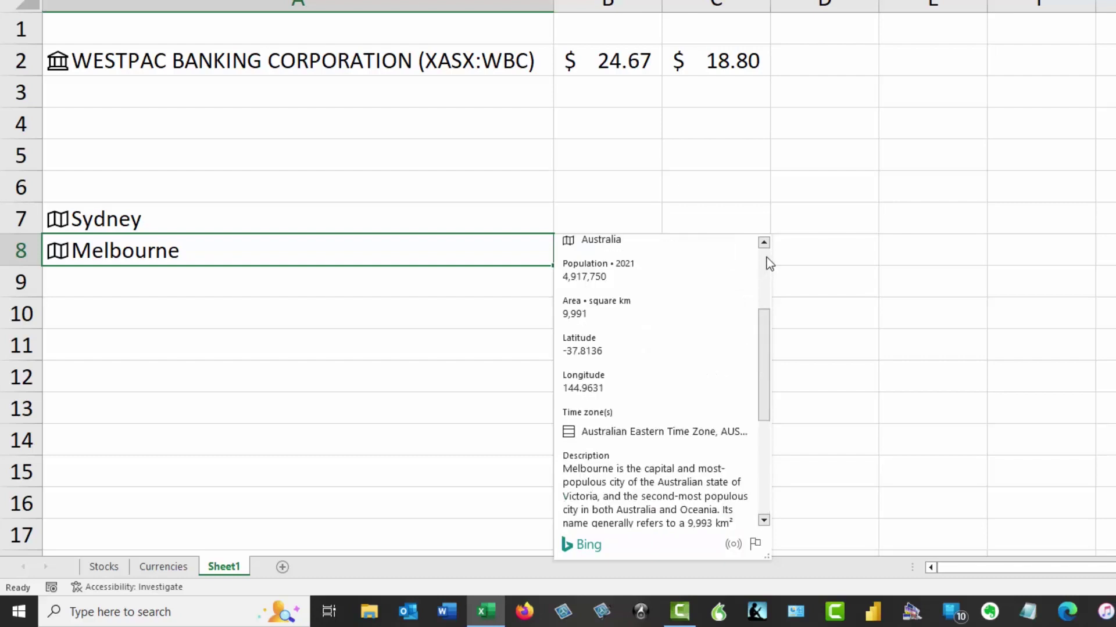
left_click(766, 258)
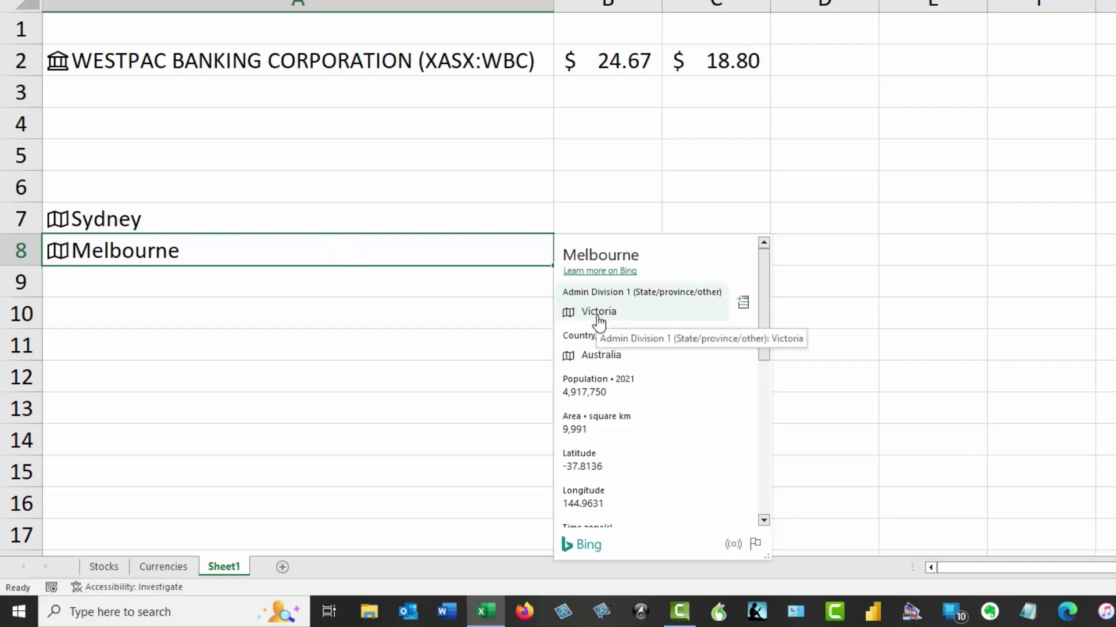
mouse_move(599, 312)
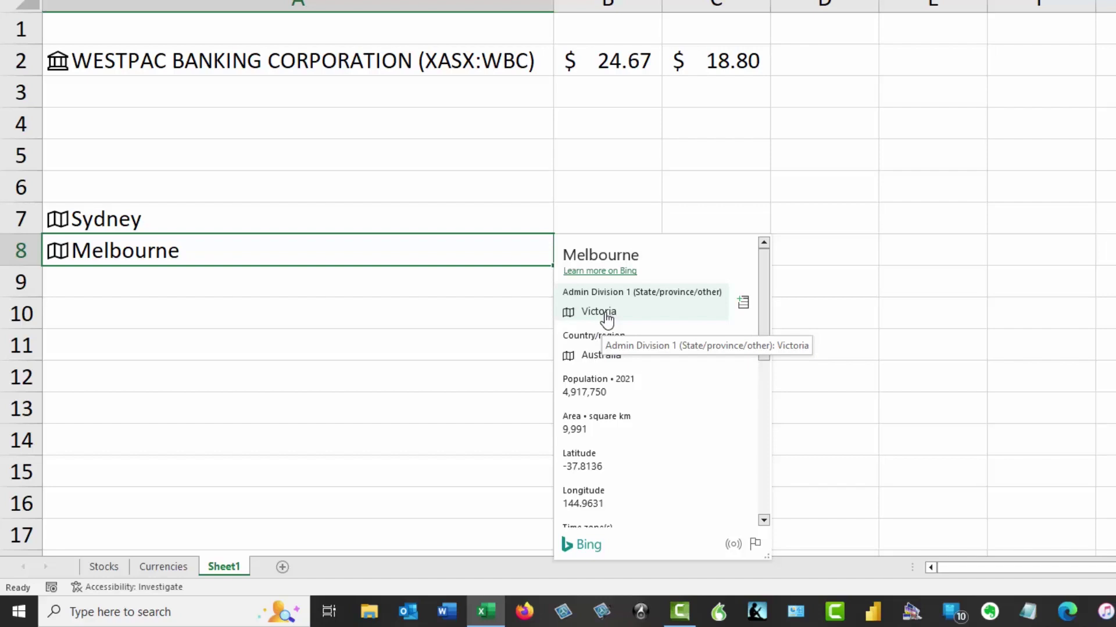
left_click(502, 194)
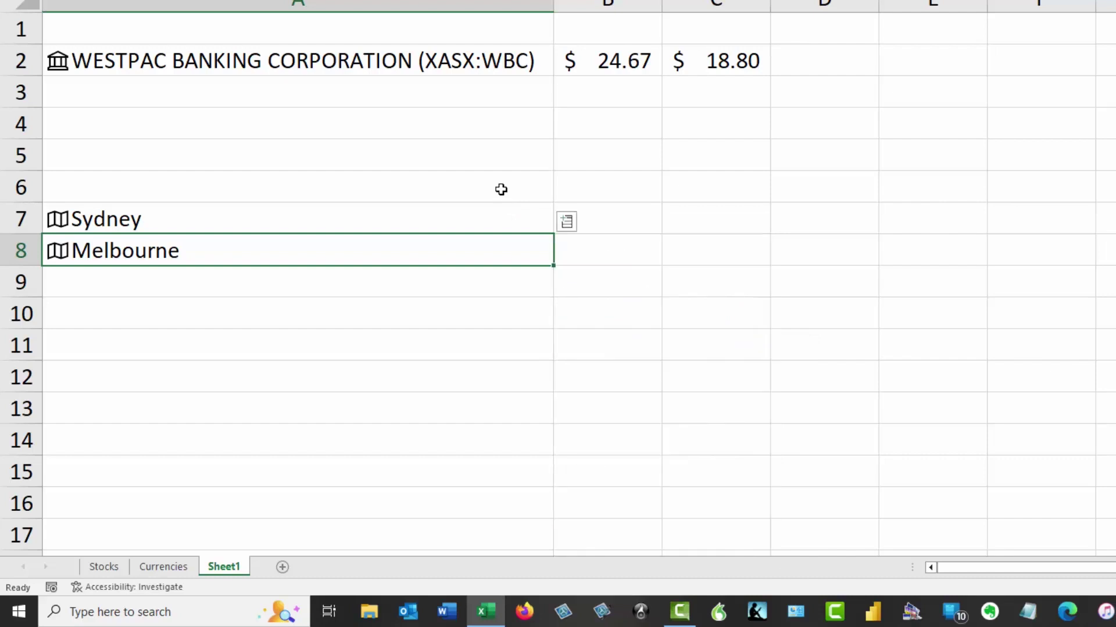